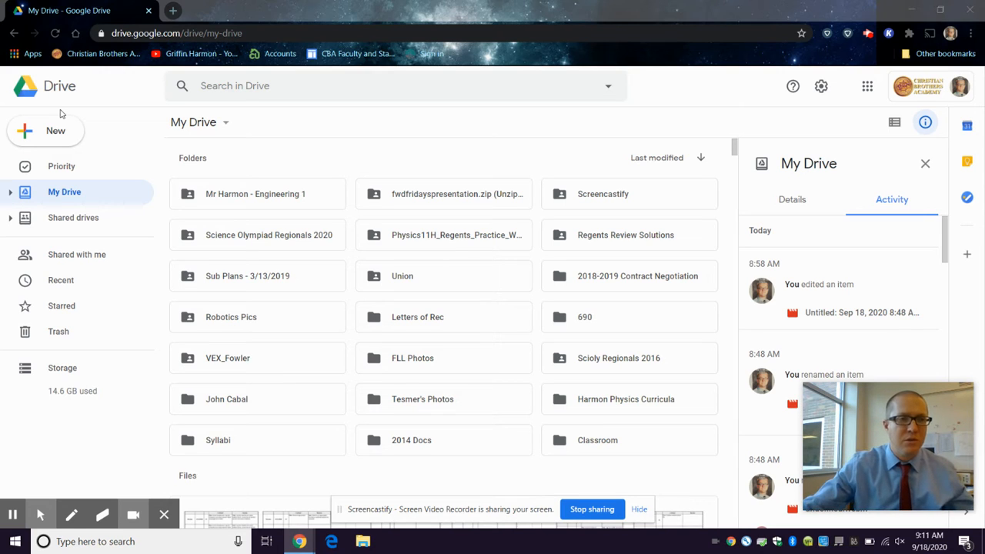
Step: Create a new blank Google Sheets spreadsheet from My Drive
{"action": "left_click", "coordinate": [53, 129]}
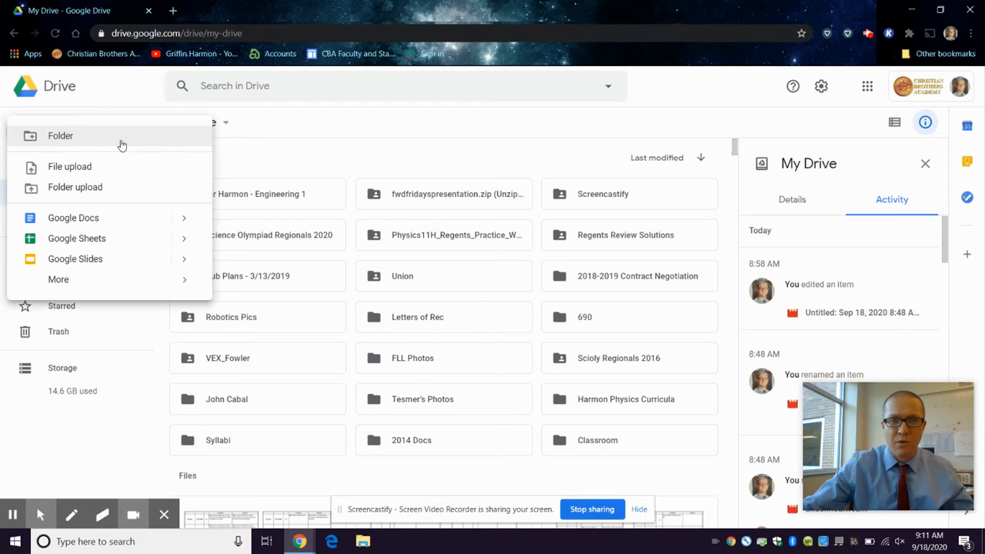
{"action": "left_click", "coordinate": [81, 243]}
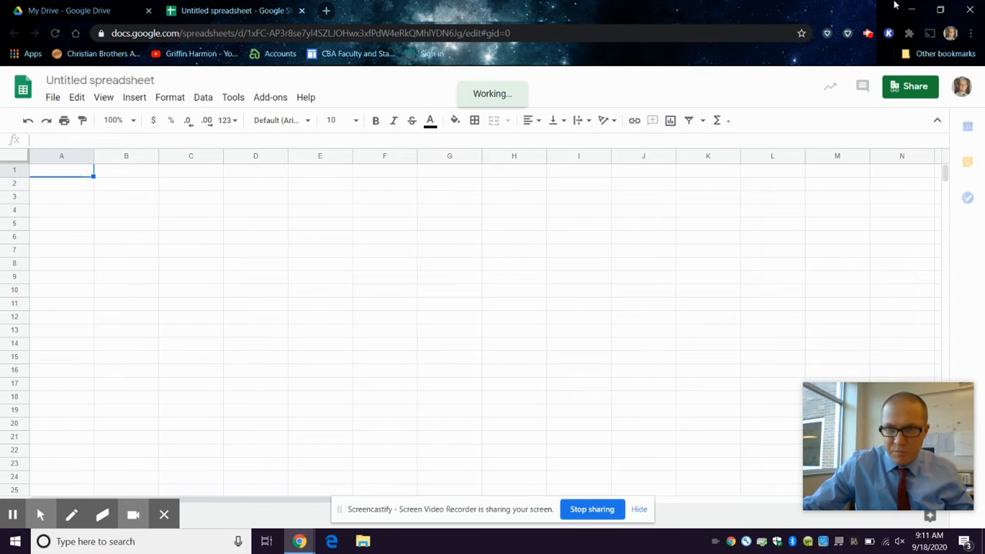
{"action": "scroll", "coordinate": [523, 400], "scroll_direction": "down", "scroll_amount": 3}
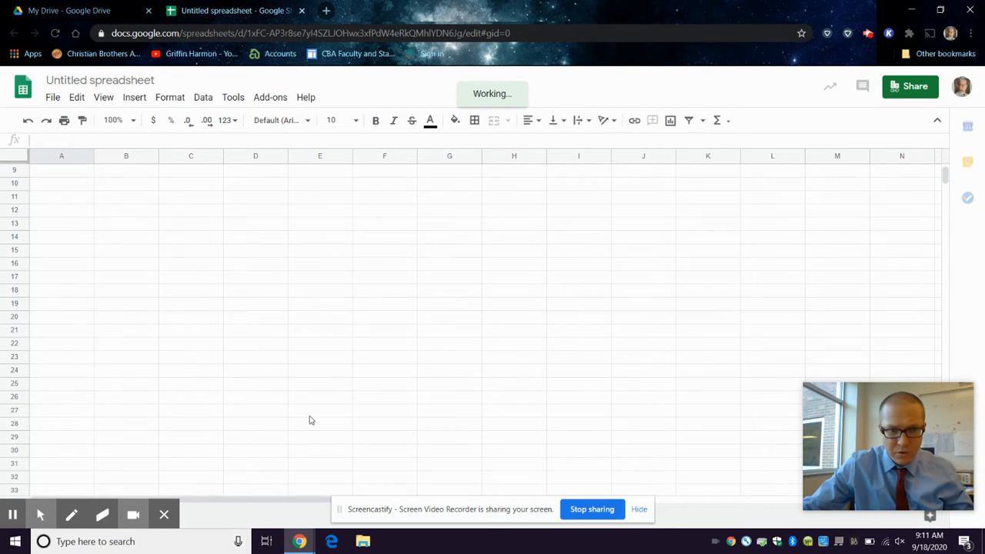
{"action": "scroll", "coordinate": [311, 420], "scroll_direction": "up", "scroll_amount": 3}
{"action": "mouse_move", "coordinate": [133, 514]}
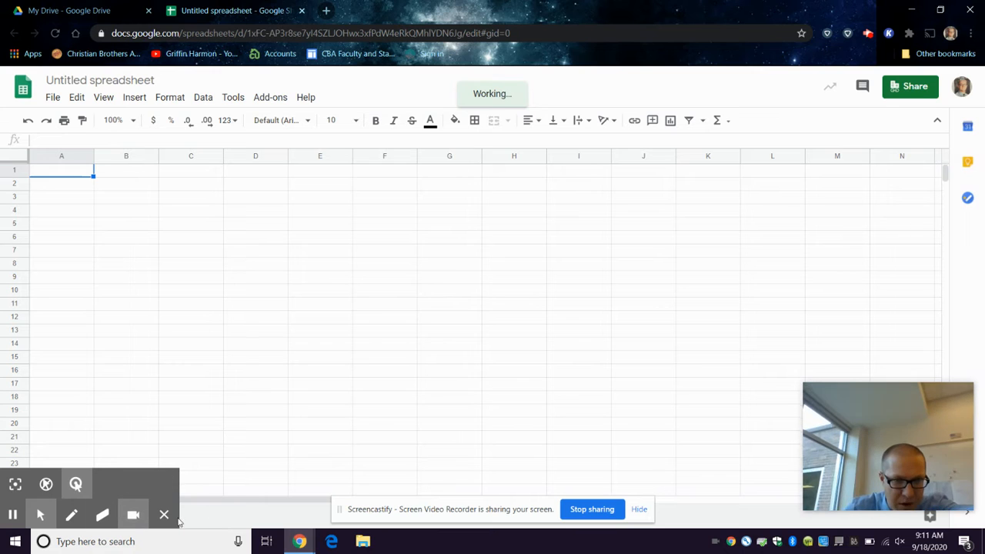
{"action": "left_click", "coordinate": [165, 515]}
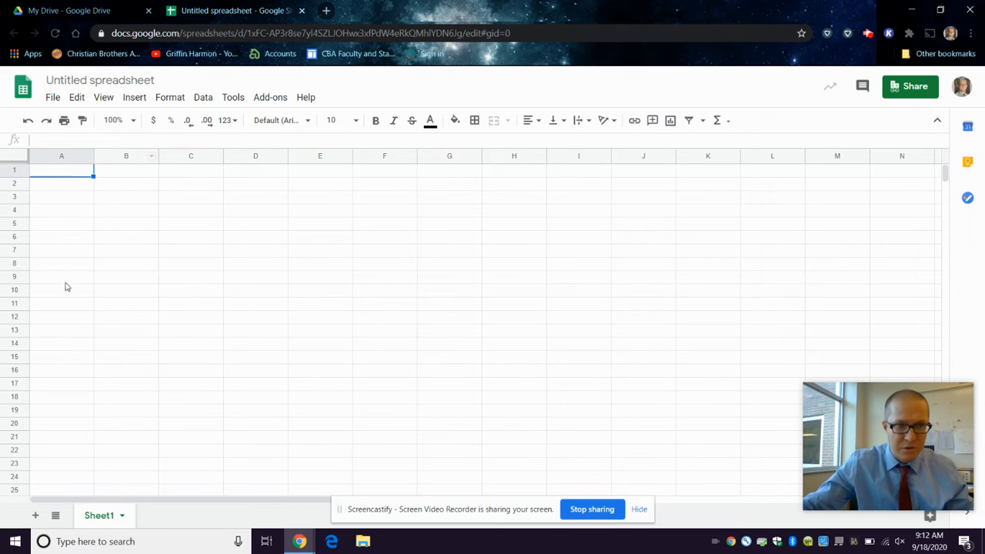
Step: Enter Monday in cell A2 and autofill the days of the week down to A8
{"action": "left_click", "coordinate": [65, 187]}
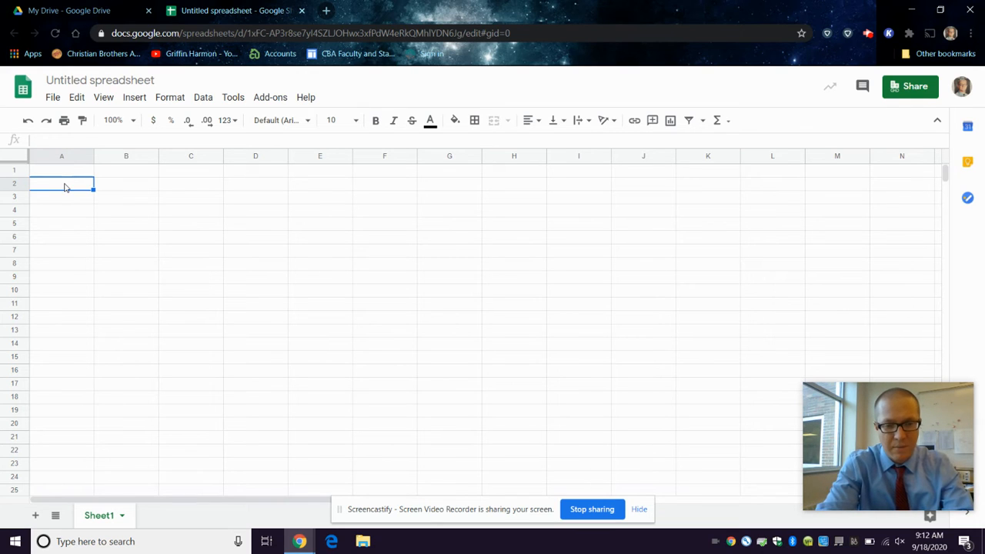
{"action": "type", "text": "MOn"}
{"action": "key", "text": "BackSpace"}
{"action": "key", "text": "BackSpace"}
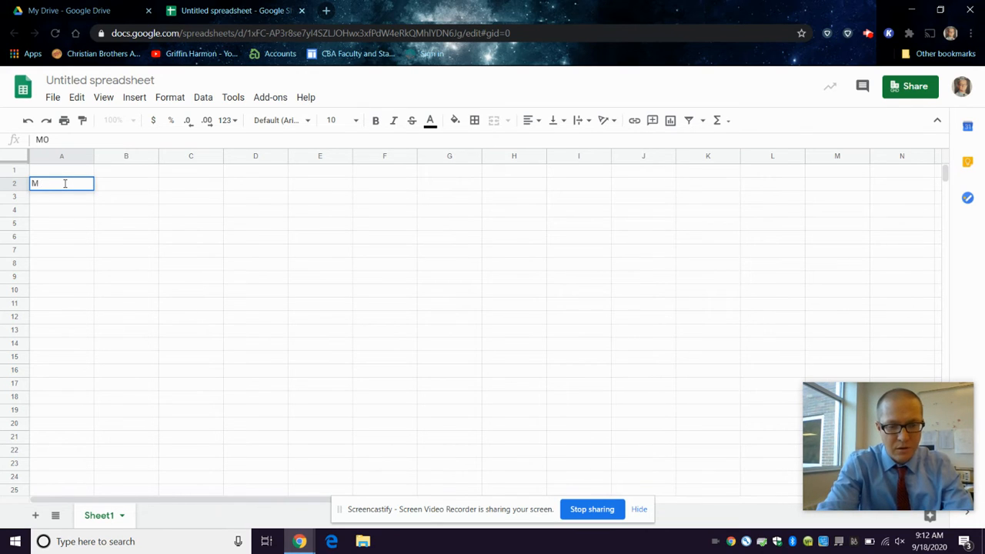
{"action": "type", "text": "onday"}
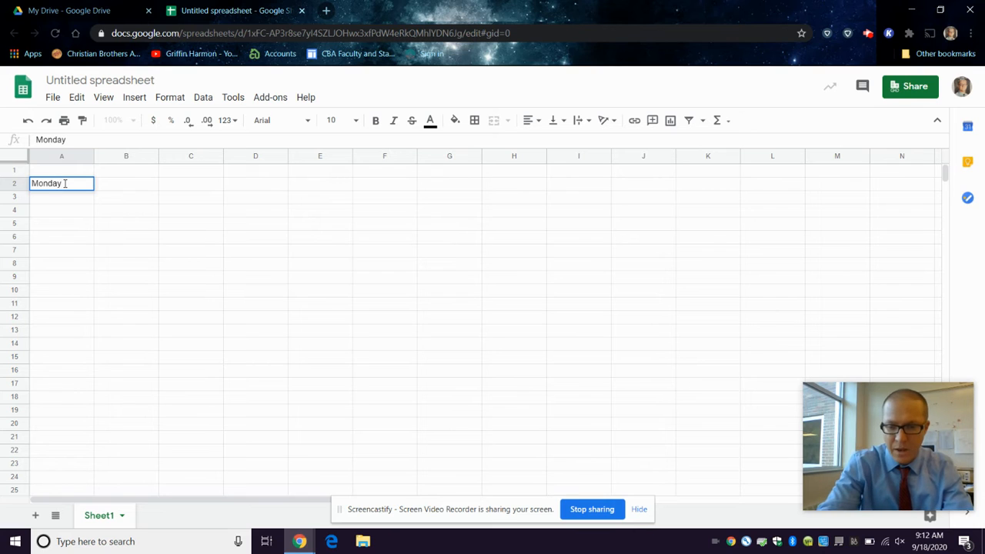
{"action": "key", "text": "Return"}
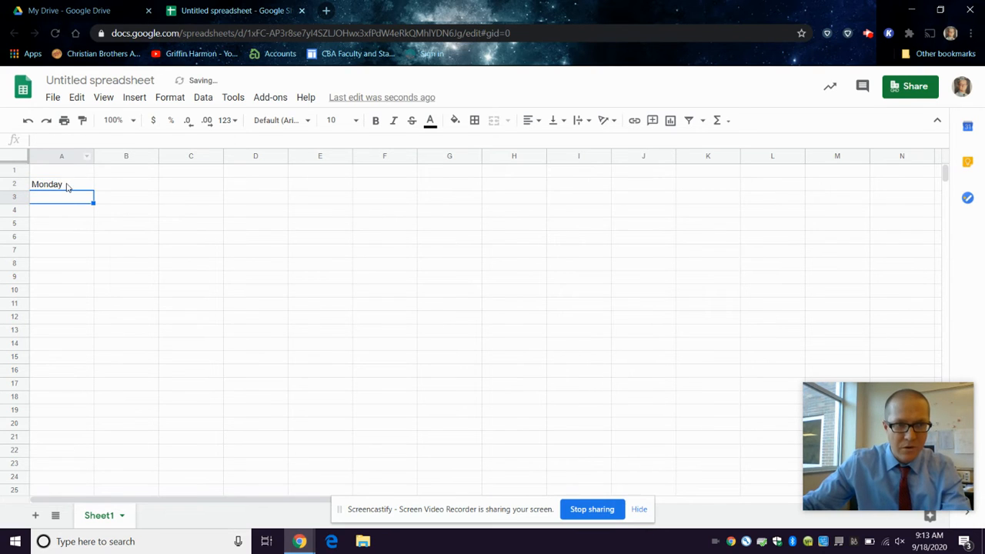
{"action": "left_click", "coordinate": [66, 186]}
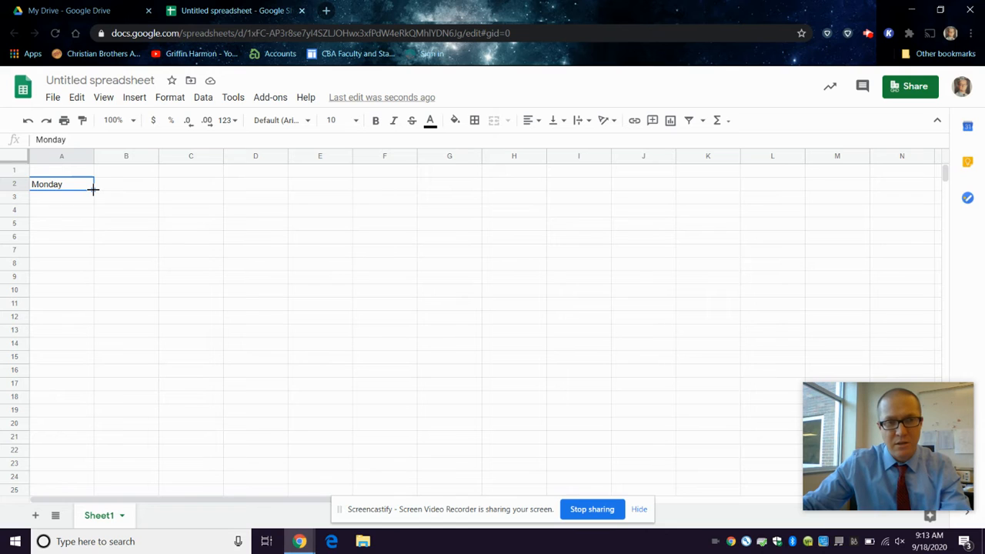
{"action": "left_click_drag", "start_coordinate": [93, 189], "coordinate": [92, 267]}
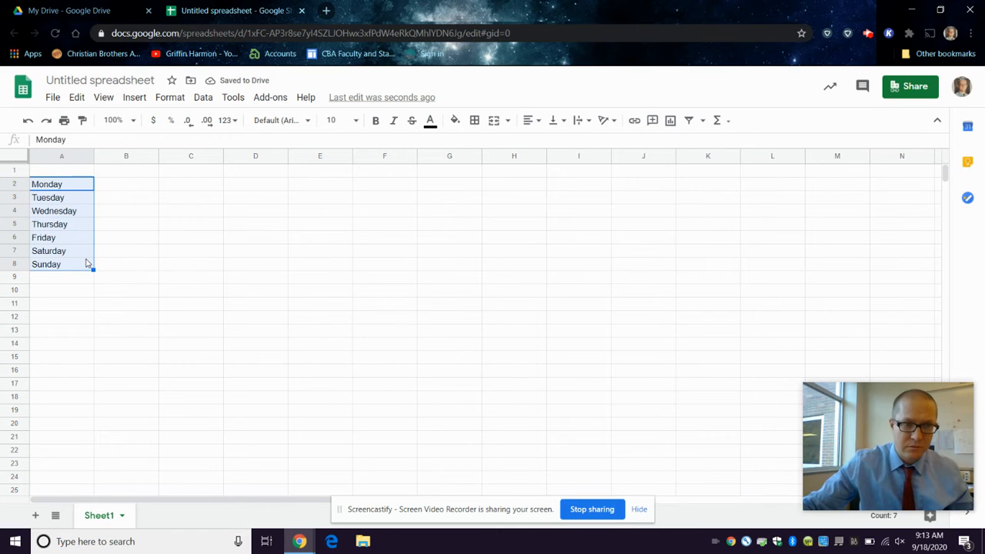
Step: Delete the Saturday and Sunday entries from column A
{"action": "left_click", "coordinate": [72, 252]}
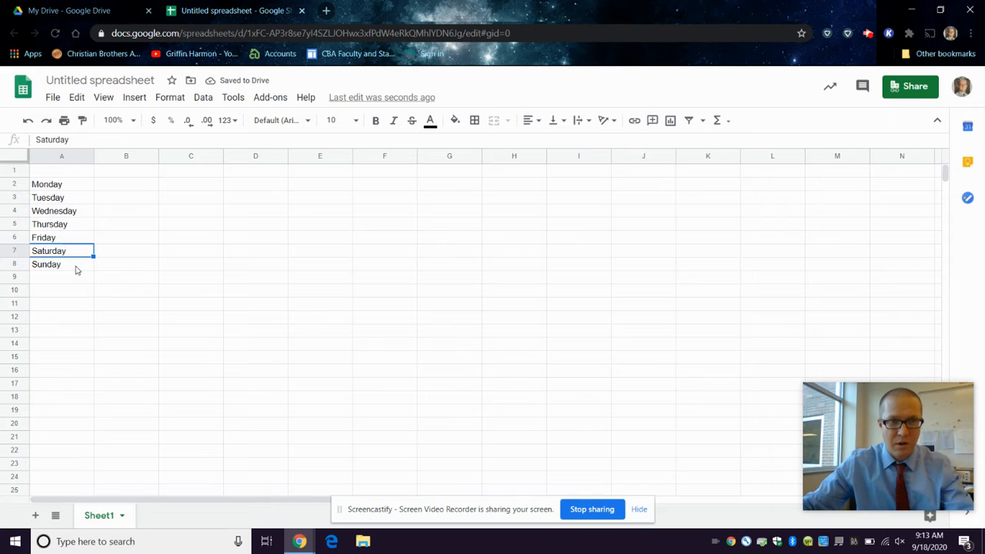
{"action": "left_click", "coordinate": [74, 265], "text": "shift"}
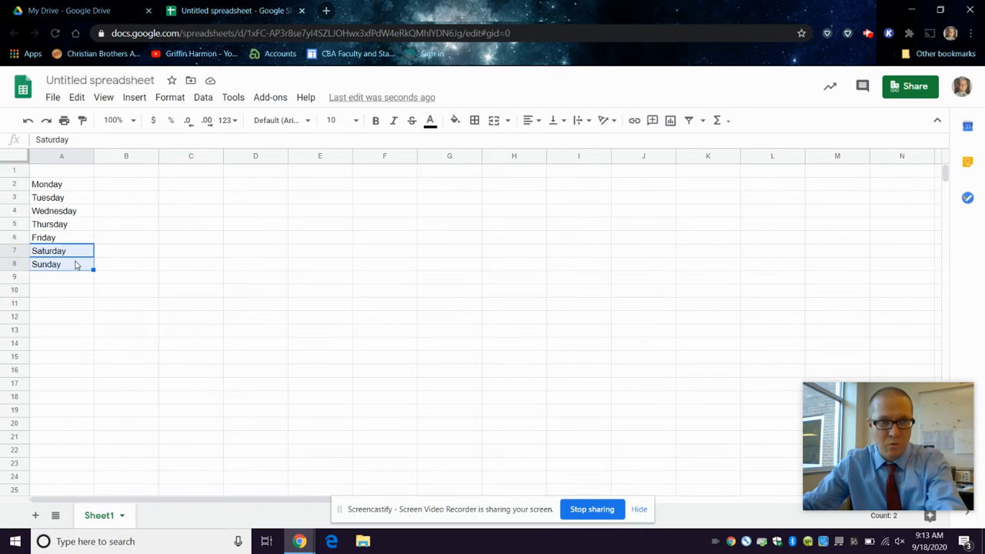
{"action": "key", "text": "Delete"}
{"action": "left_click", "coordinate": [91, 238]}
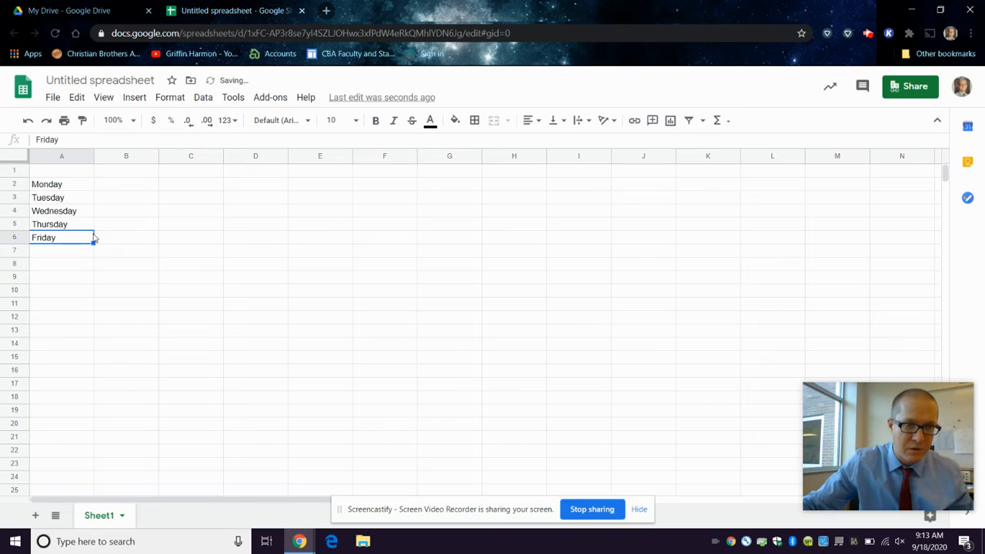
{"action": "left_click", "coordinate": [128, 177]}
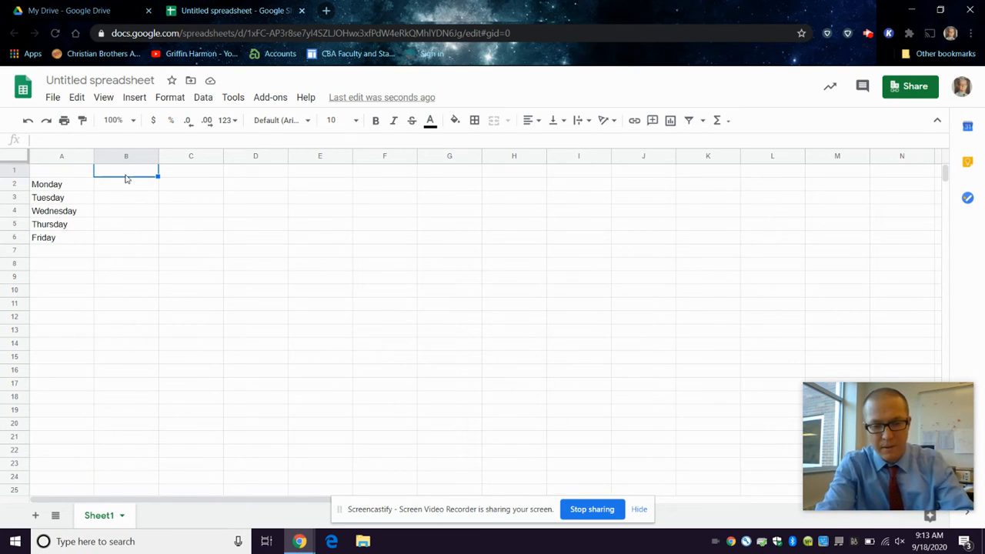
{"action": "type", "text": "LE"}
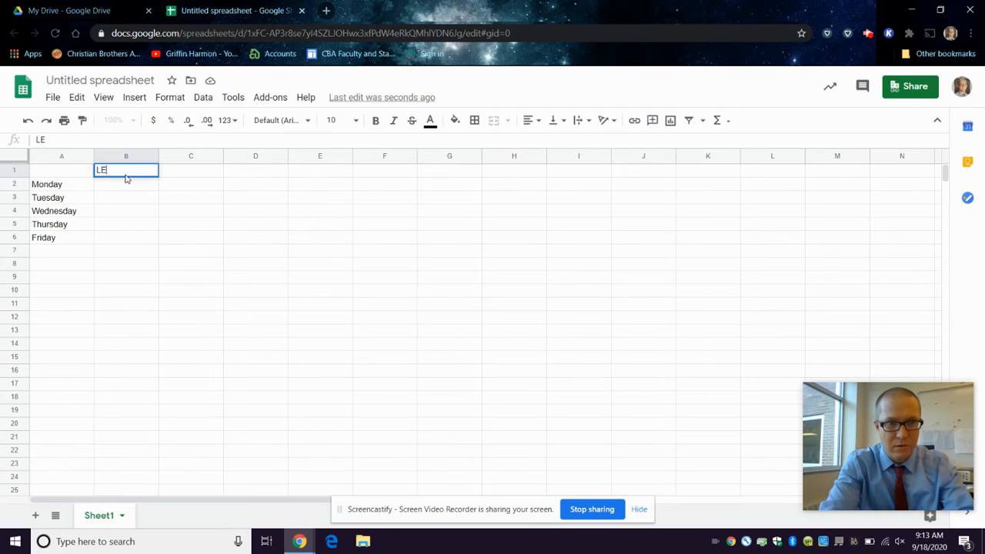
{"action": "key", "text": "BackSpace"}
{"action": "type", "text": "et"}
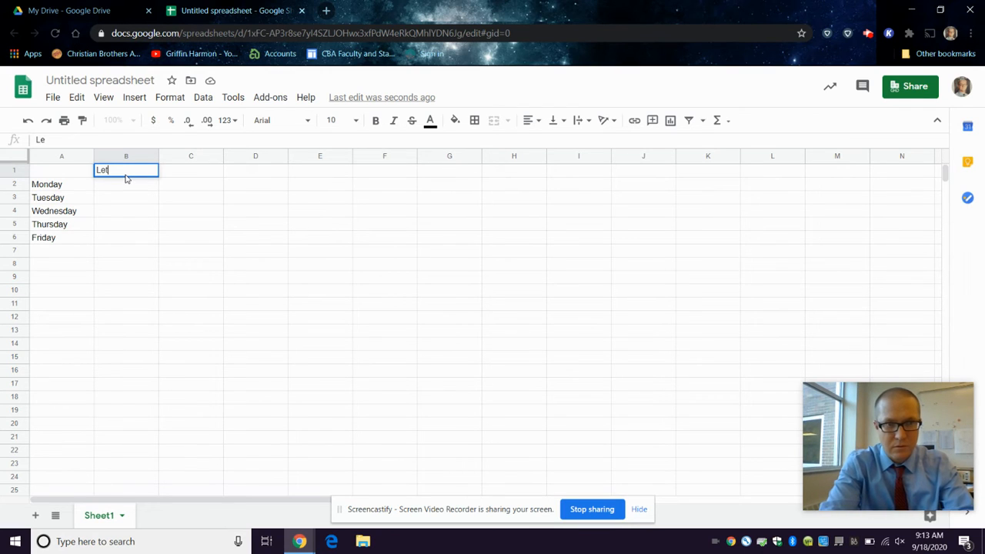
{"action": "type", "text": "ter Dat"}
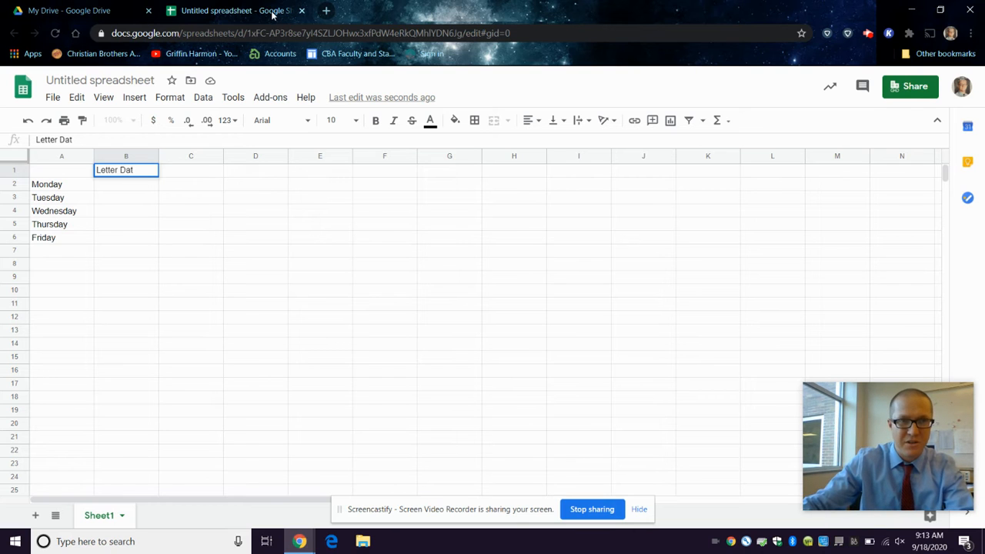
Step: Open the Engineering 1 weekly plan from Drive to examine its layout, and return to the untitled spreadsheet
{"action": "left_click", "coordinate": [69, 10]}
{"action": "scroll", "coordinate": [329, 303], "scroll_direction": "down", "scroll_amount": 3}
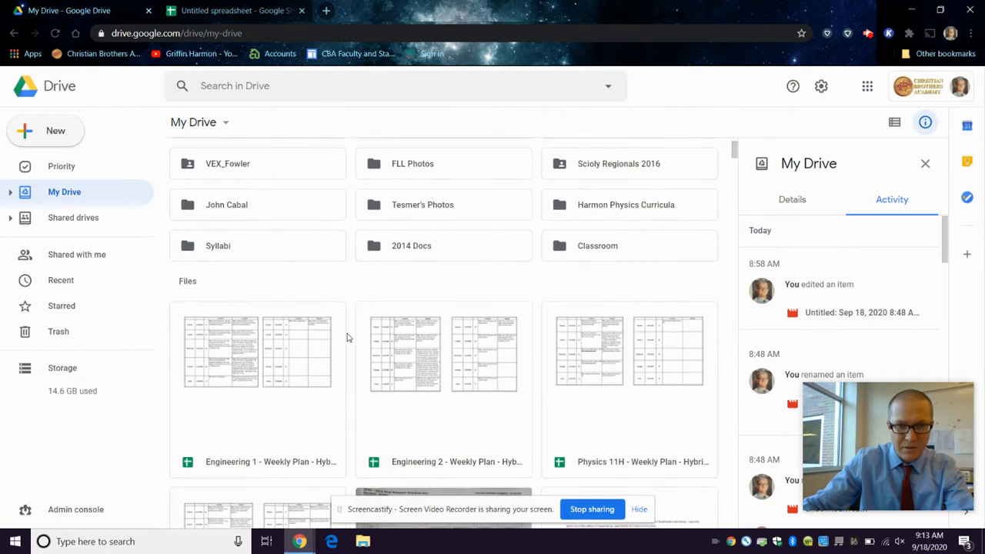
{"action": "scroll", "coordinate": [346, 337], "scroll_direction": "down", "scroll_amount": 2}
{"action": "double_click", "coordinate": [259, 249]}
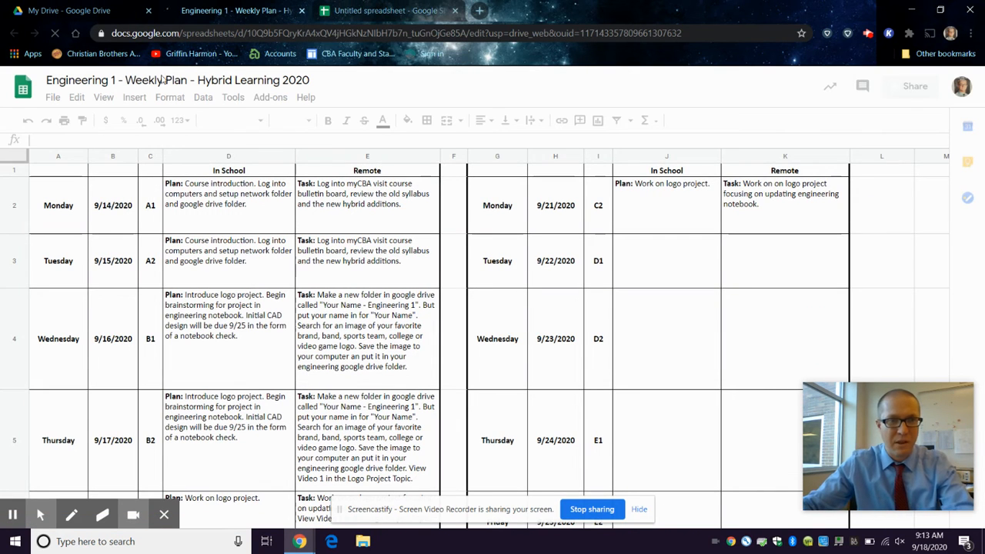
{"action": "left_click", "coordinate": [402, 10]}
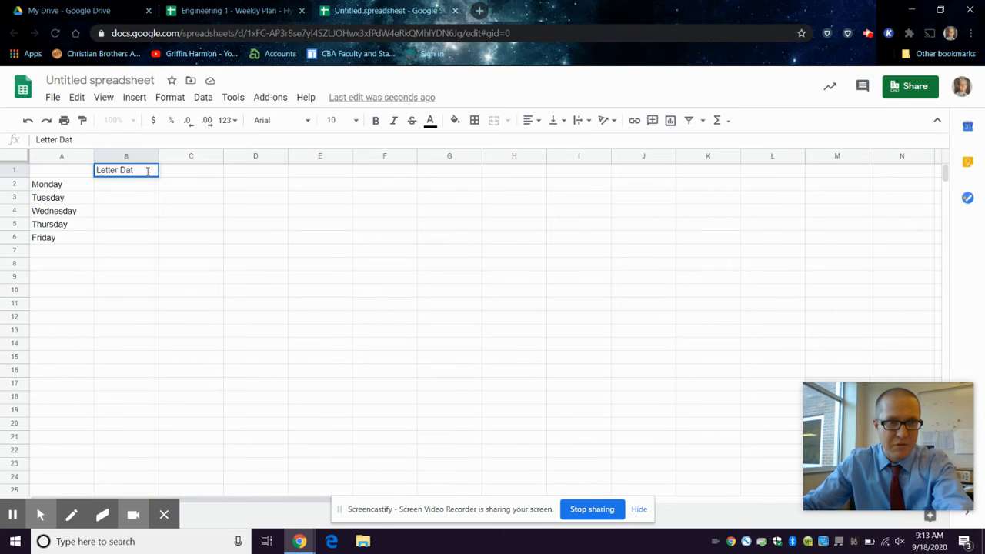
Step: Clear the header text in B1 and enter the letter days A1, A2, B1, B2 and C1 in cells B2 to B6
{"action": "left_click_drag", "start_coordinate": [148, 171], "coordinate": [17, 171]}
{"action": "key", "text": "BackSpace"}
{"action": "left_click", "coordinate": [105, 188]}
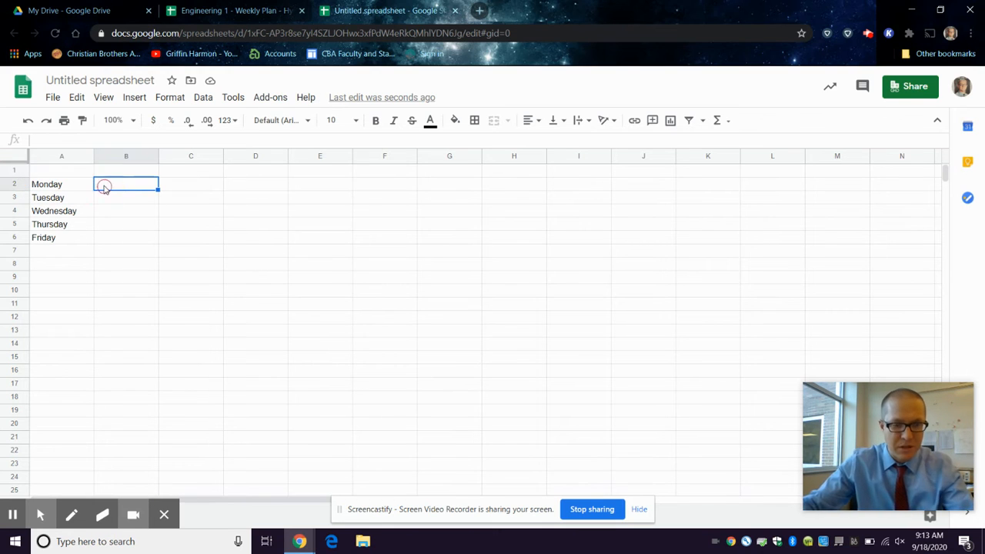
{"action": "type", "text": "A1"}
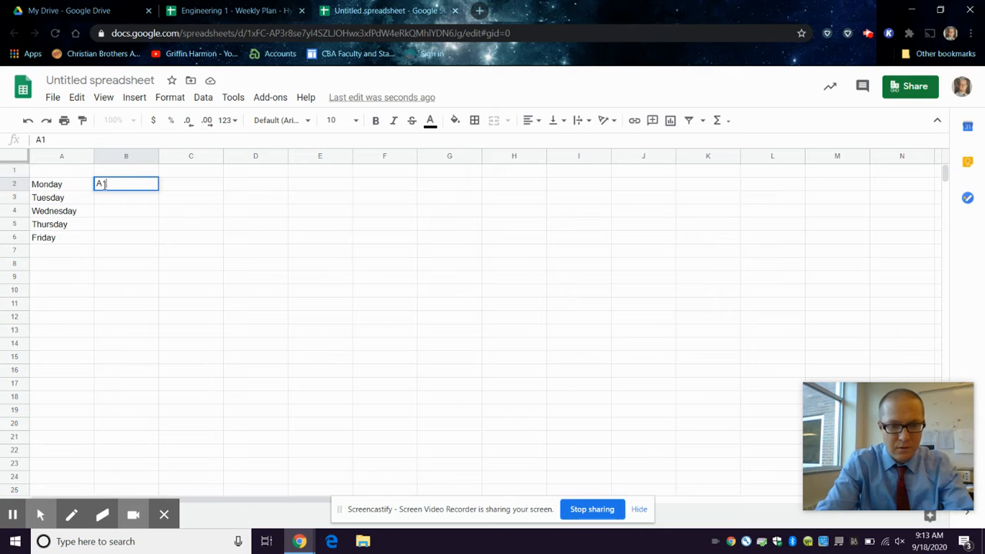
{"action": "key", "text": "Return"}
{"action": "type", "text": "A2"}
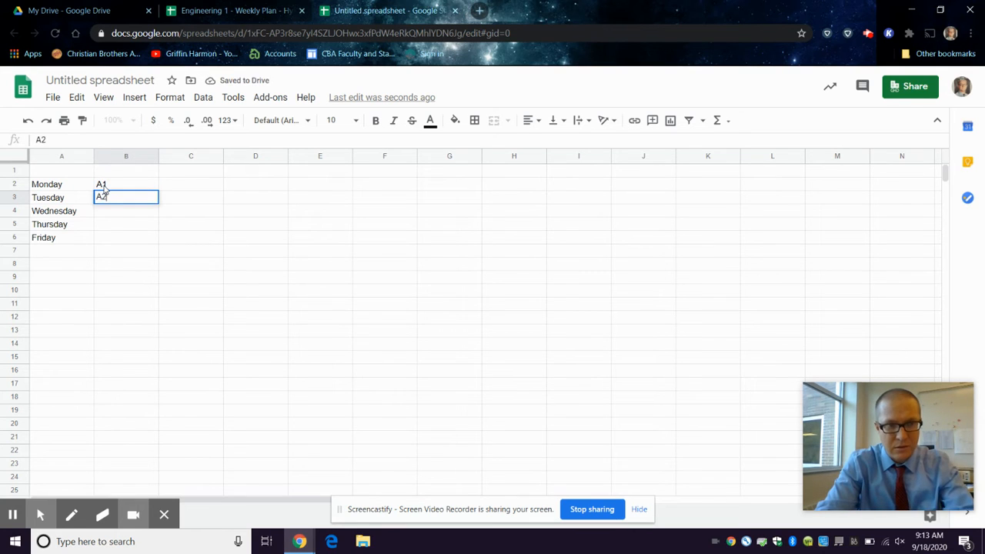
{"action": "key", "text": "Return"}
{"action": "type", "text": "B1"}
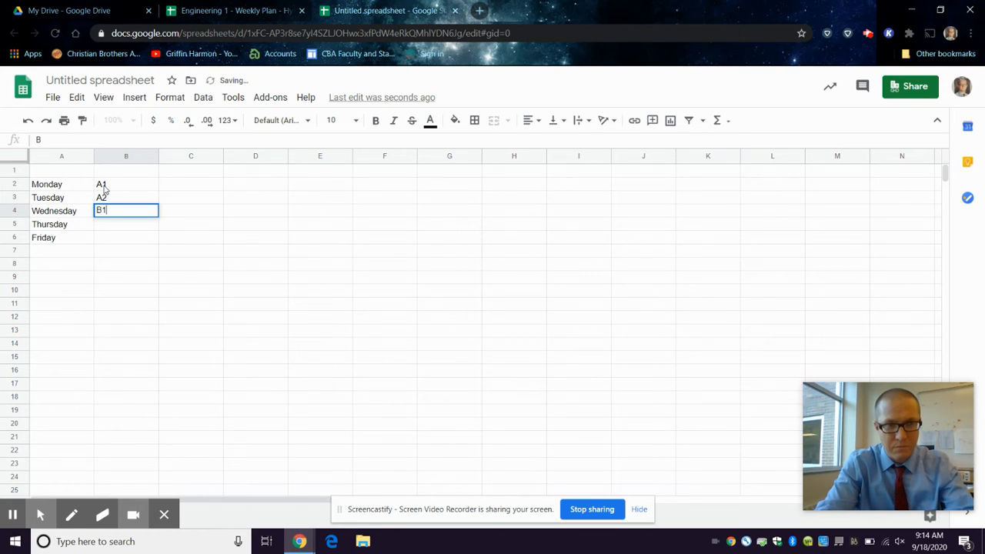
{"action": "key", "text": "Return"}
{"action": "type", "text": "B2"}
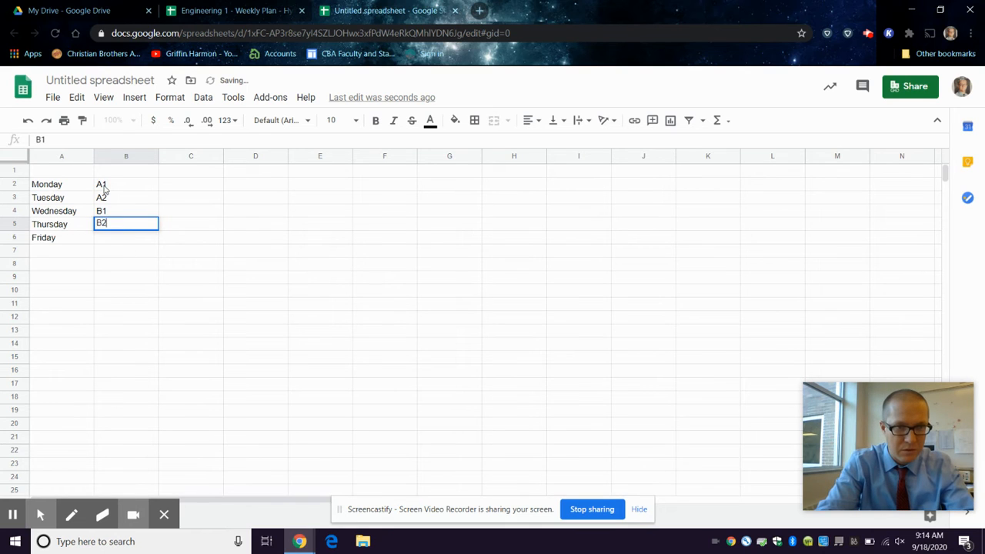
{"action": "key", "text": "Return"}
{"action": "type", "text": "C1"}
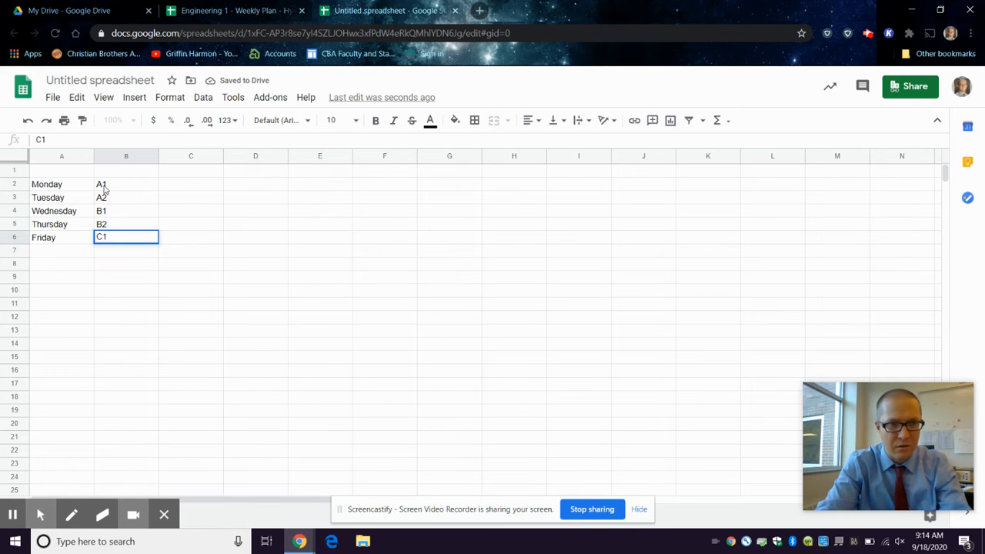
{"action": "key", "text": "Return"}
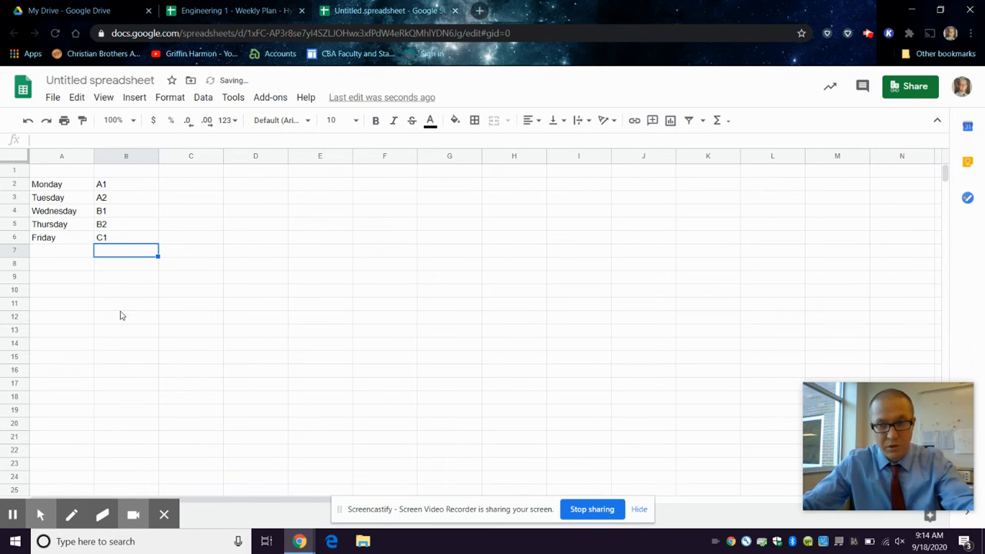
Step: Enter the date 9/14/2020 in cell C2 and autofill consecutive dates down to C6 beside Friday
{"action": "left_click", "coordinate": [142, 188]}
{"action": "left_click", "coordinate": [203, 176]}
{"action": "left_click", "coordinate": [200, 188]}
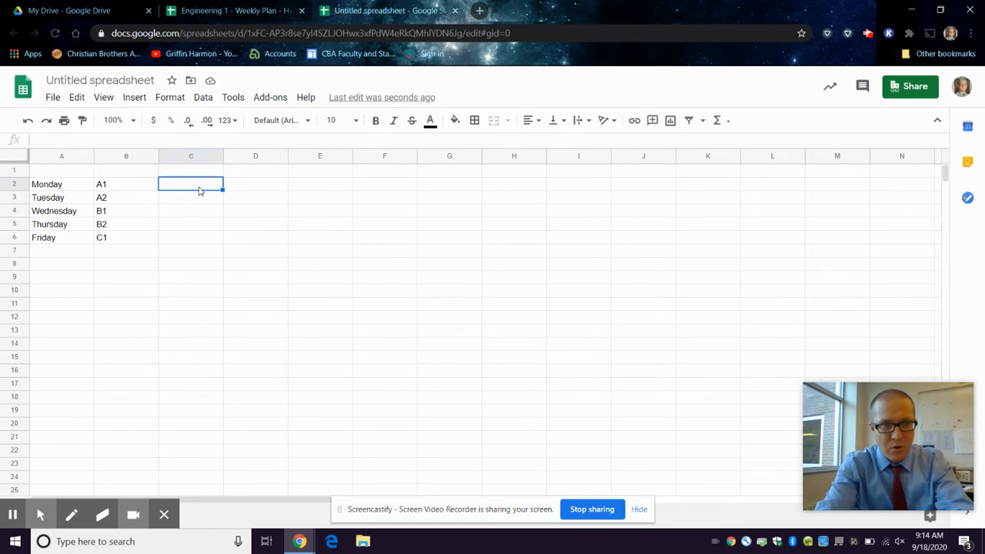
{"action": "type", "text": "9"}
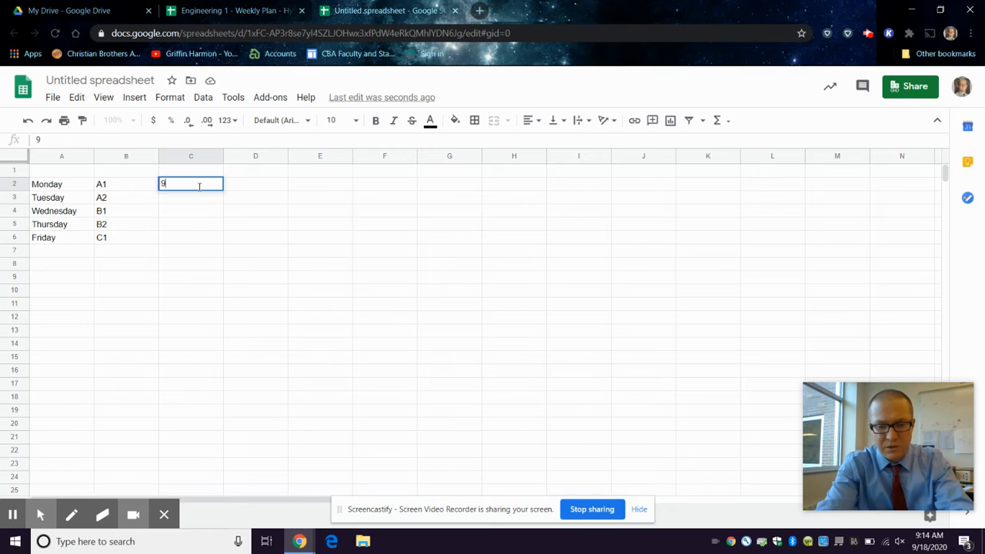
{"action": "type", "text": "/14/2"}
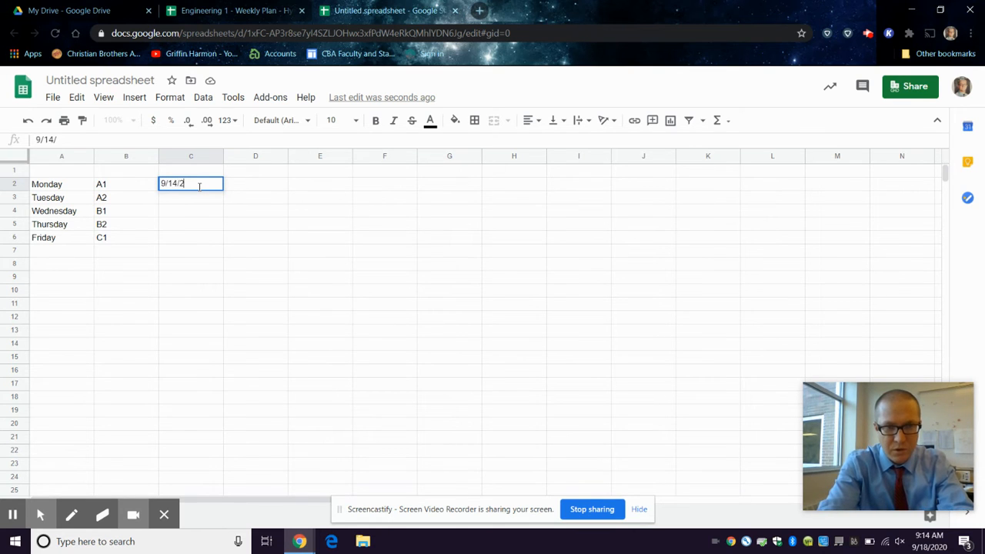
{"action": "type", "text": "020"}
{"action": "key", "text": "Return"}
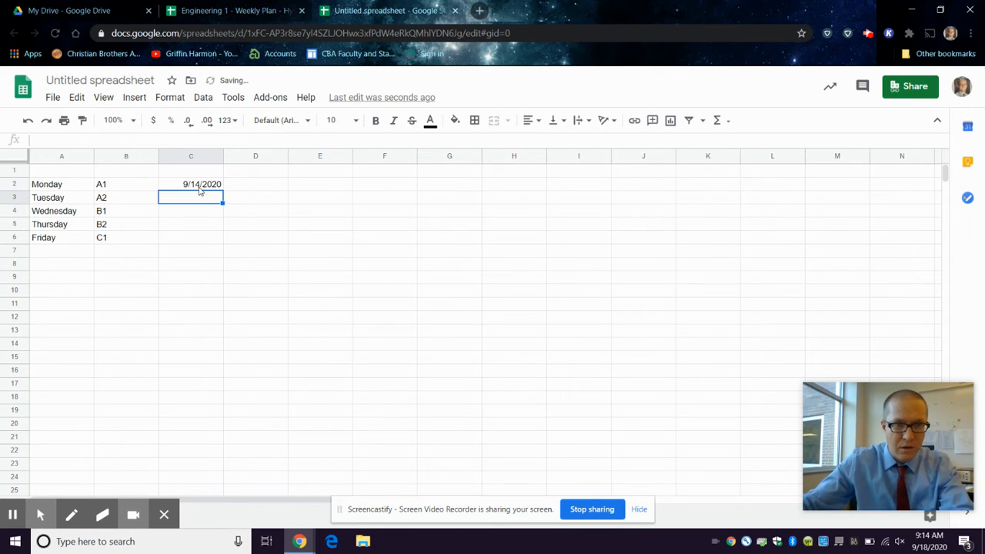
{"action": "left_click", "coordinate": [200, 186]}
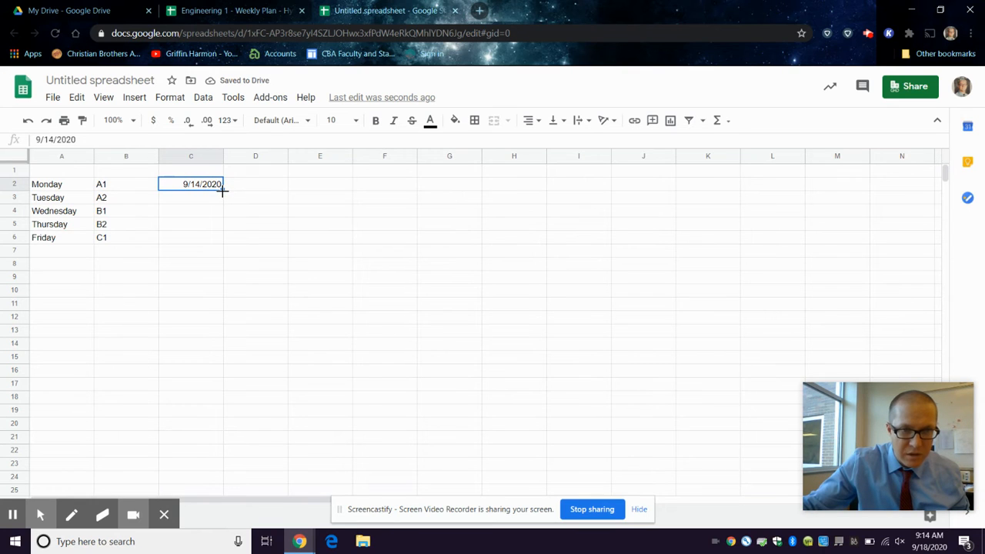
{"action": "left_click_drag", "start_coordinate": [222, 188], "coordinate": [222, 238]}
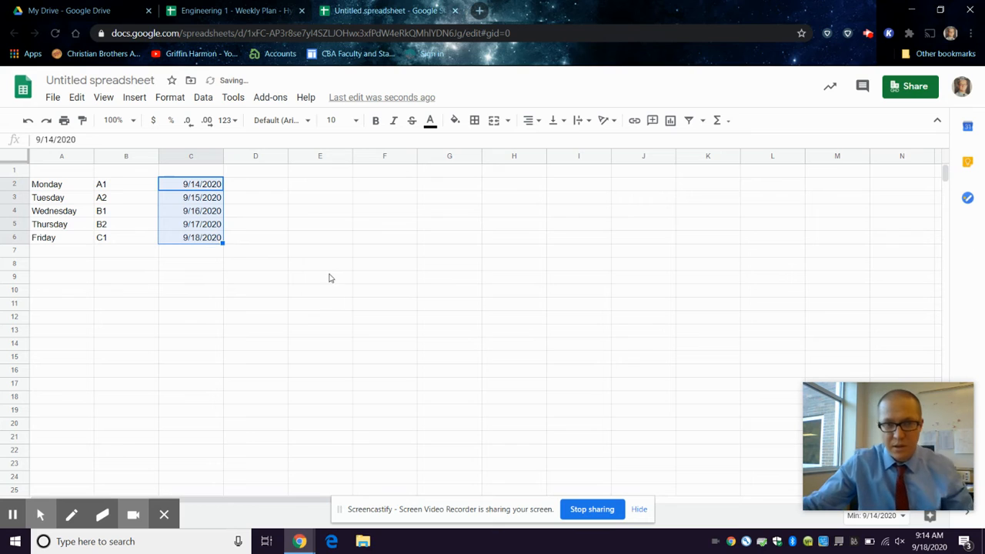
Step: Enter the column headers In School in cell D1 and Remote in cell E1
{"action": "left_click", "coordinate": [263, 169]}
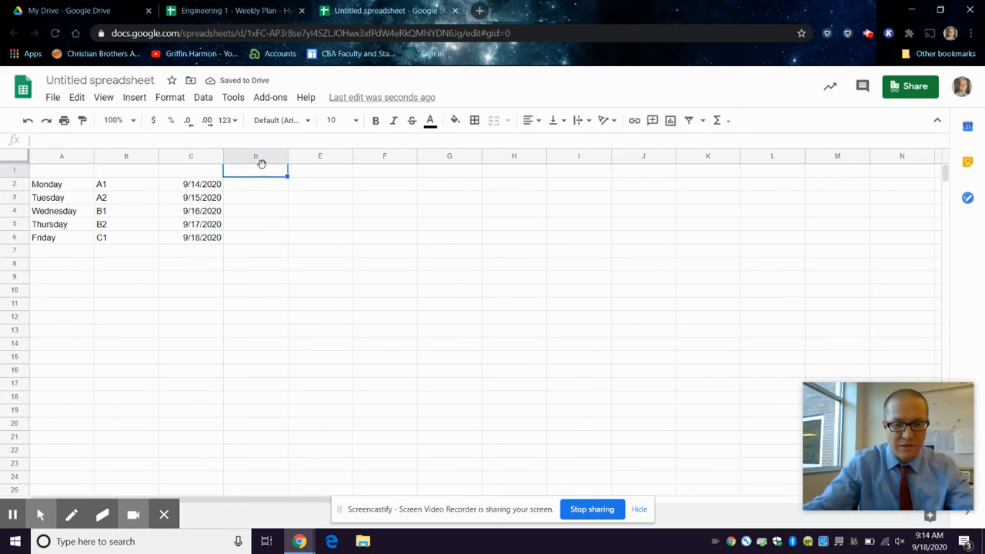
{"action": "type", "text": "In S"}
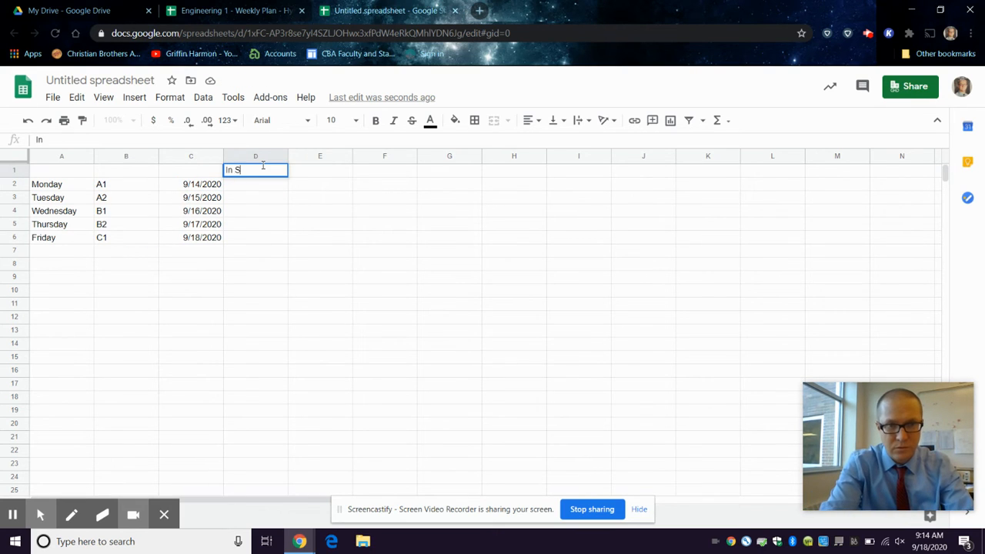
{"action": "type", "text": "choo"}
{"action": "key", "text": "Tab"}
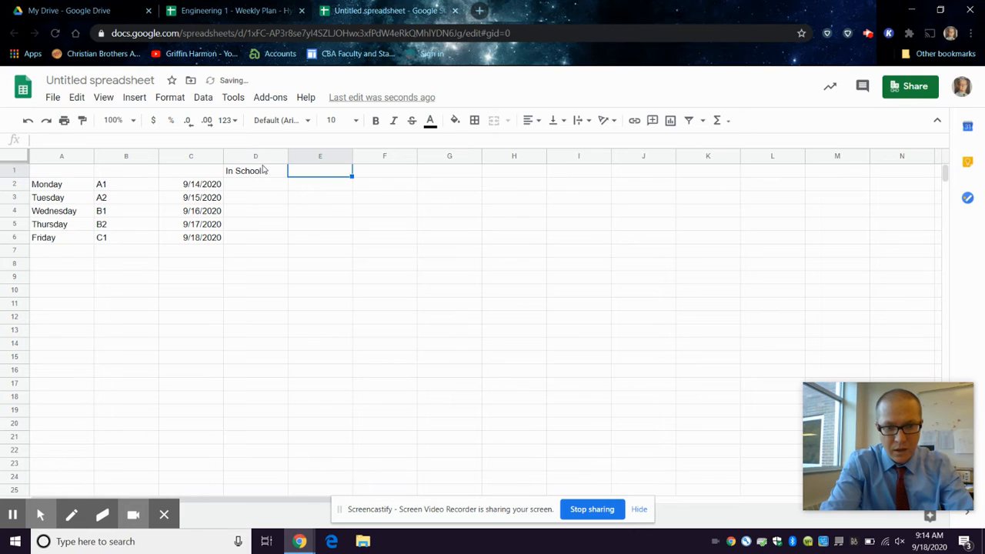
{"action": "type", "text": "Remote"}
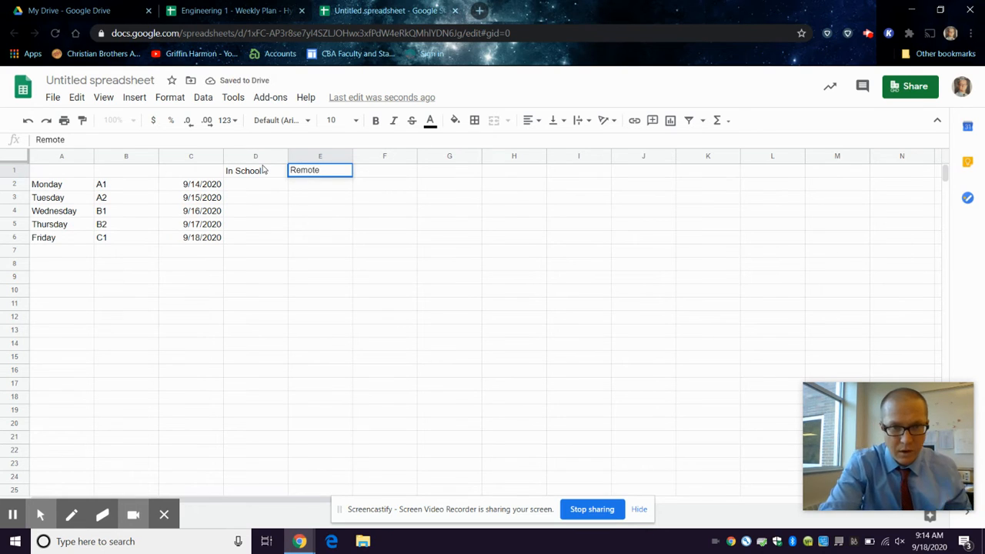
{"action": "key", "text": "Return"}
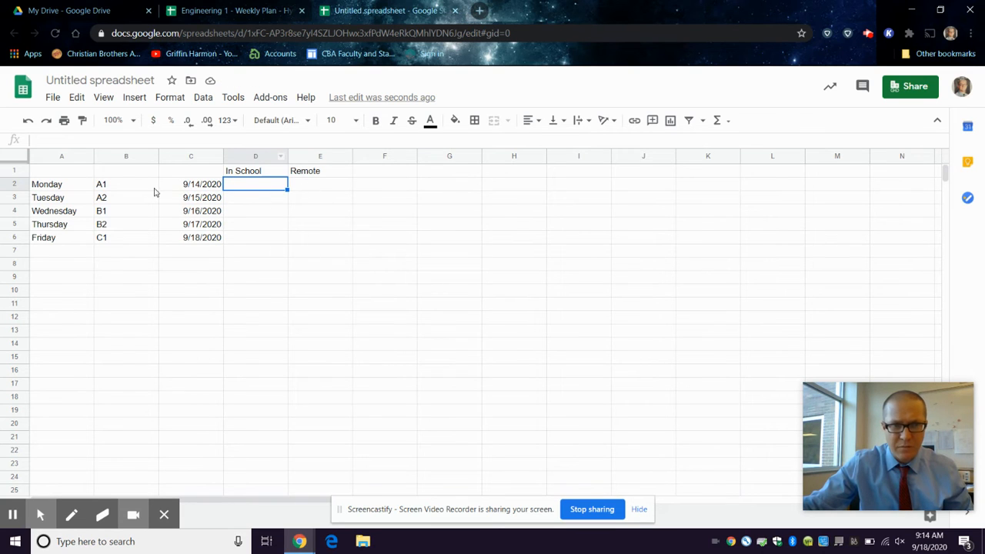
Step: Apply all borders to the weekly plan range A1 to E6
{"action": "left_click", "coordinate": [88, 171]}
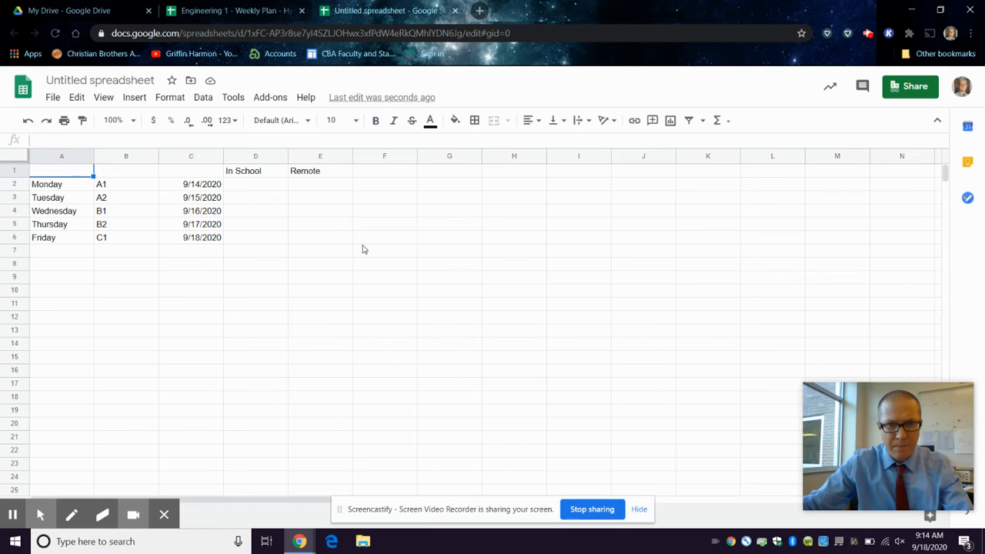
{"action": "left_click", "coordinate": [335, 242], "text": "shift"}
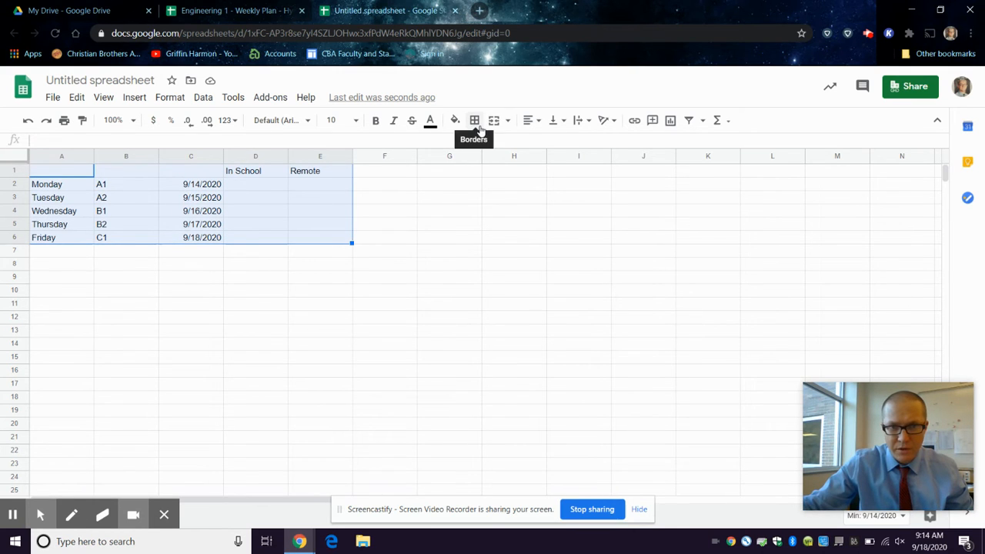
{"action": "left_click", "coordinate": [74, 175]}
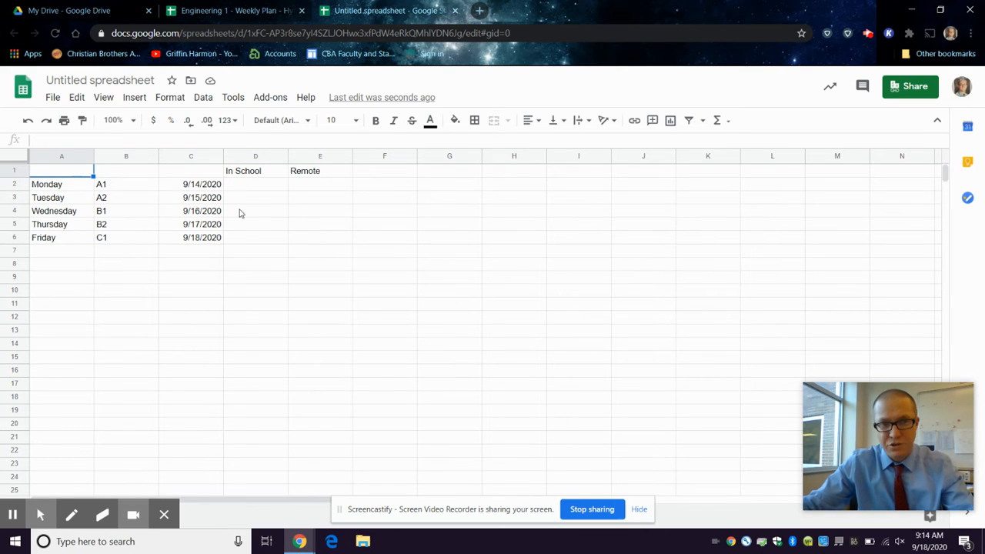
{"action": "left_click", "coordinate": [323, 243], "text": "shift"}
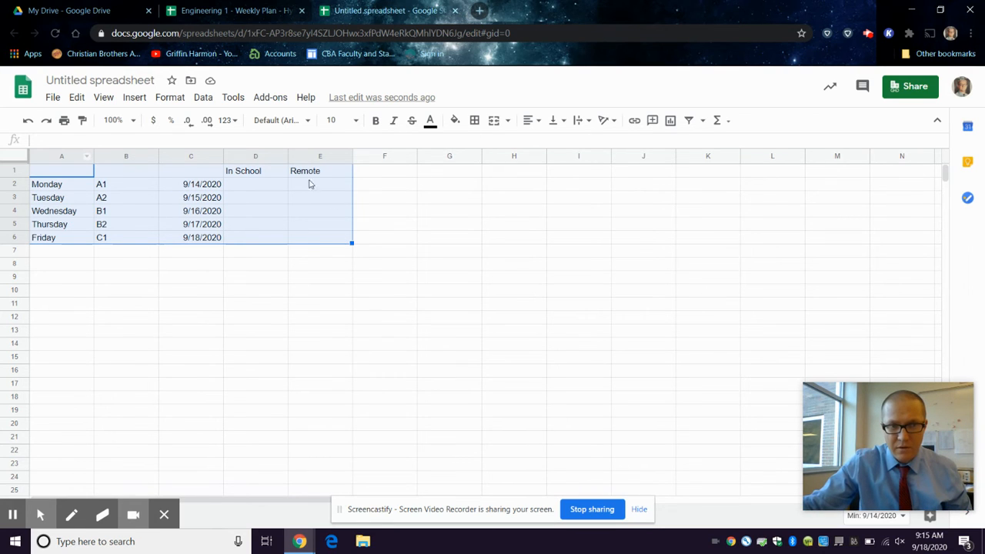
{"action": "left_click", "coordinate": [474, 120]}
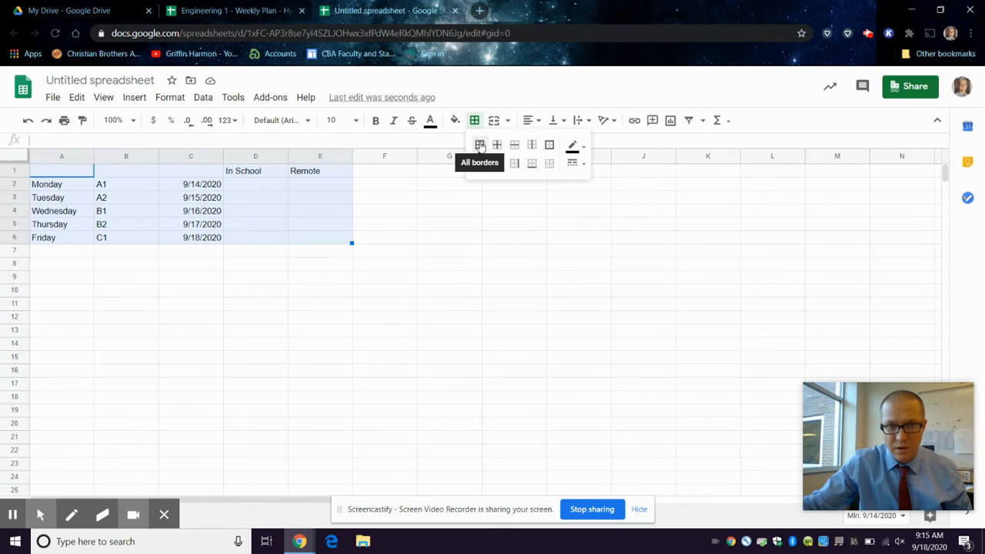
{"action": "left_click", "coordinate": [479, 146]}
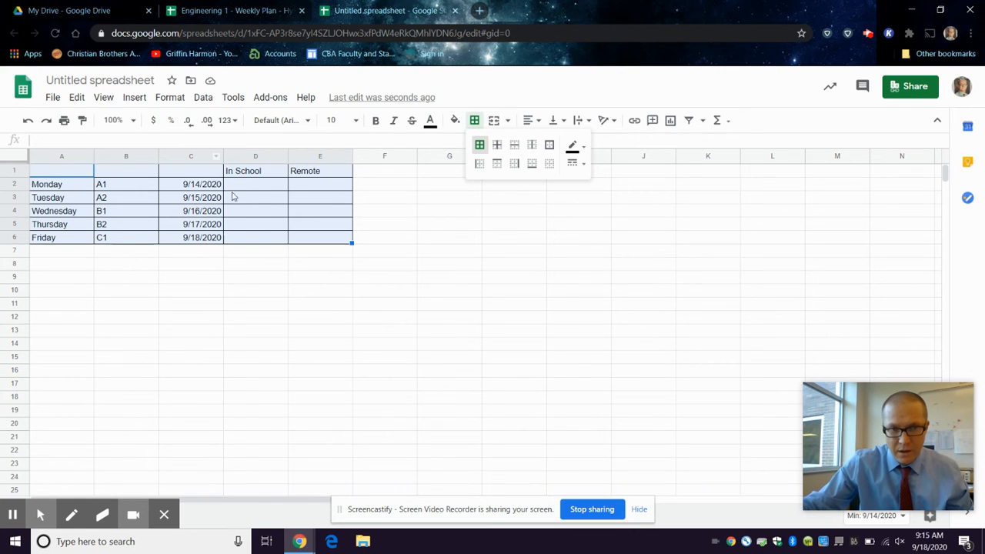
Step: Give the weekly plan range A1 to E6 a thick solid outer border
{"action": "left_click", "coordinate": [551, 145]}
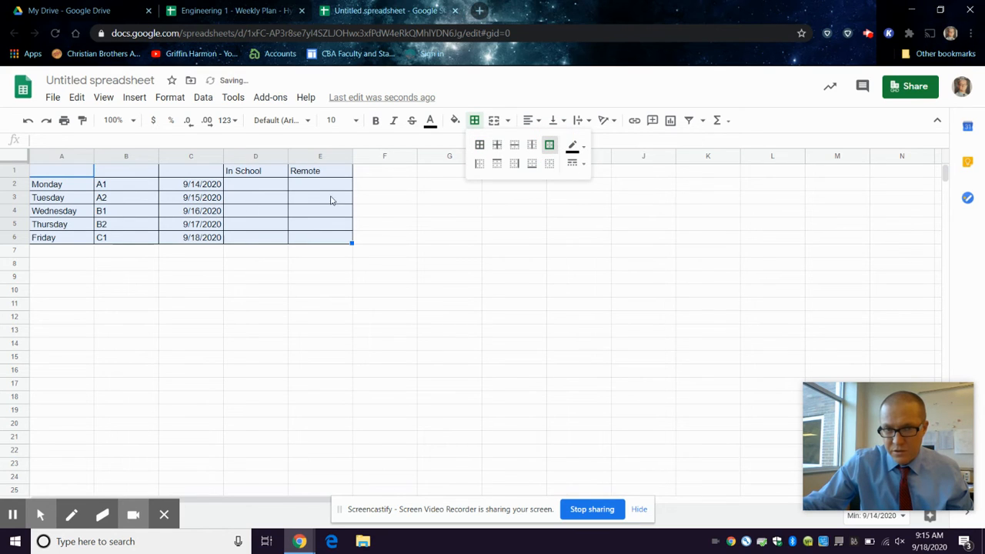
{"action": "left_click", "coordinate": [581, 165]}
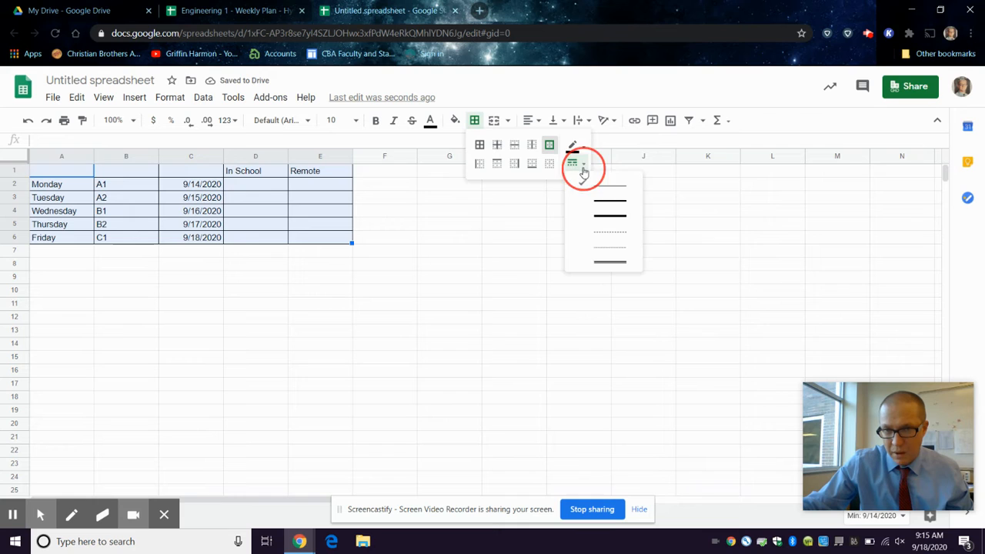
{"action": "left_click", "coordinate": [599, 220]}
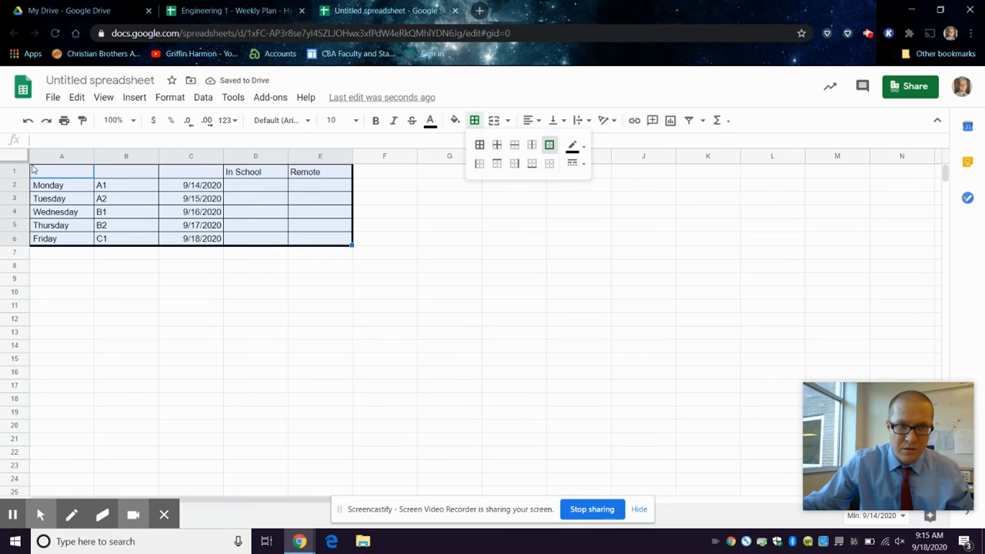
{"action": "left_click", "coordinate": [421, 266]}
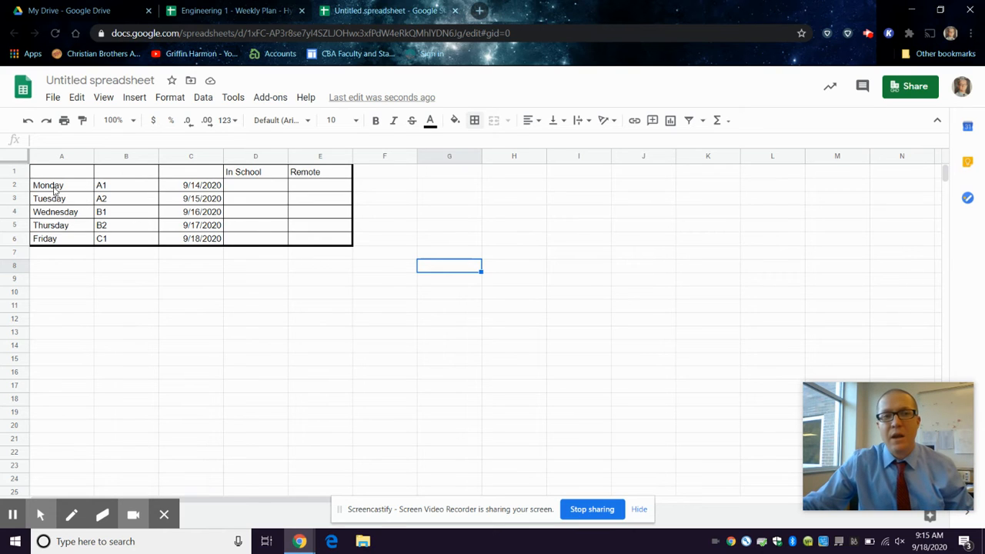
Step: Make the weekdays, letter days and dates in cells A2 to C6 bold
{"action": "left_click_drag", "start_coordinate": [54, 191], "coordinate": [123, 239]}
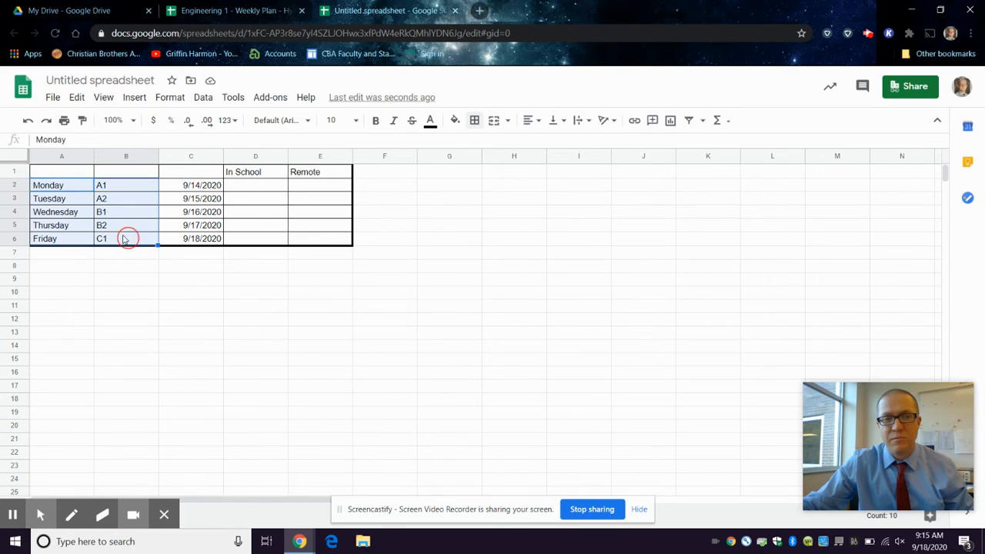
{"action": "left_click", "coordinate": [59, 189]}
{"action": "left_click", "coordinate": [59, 189]}
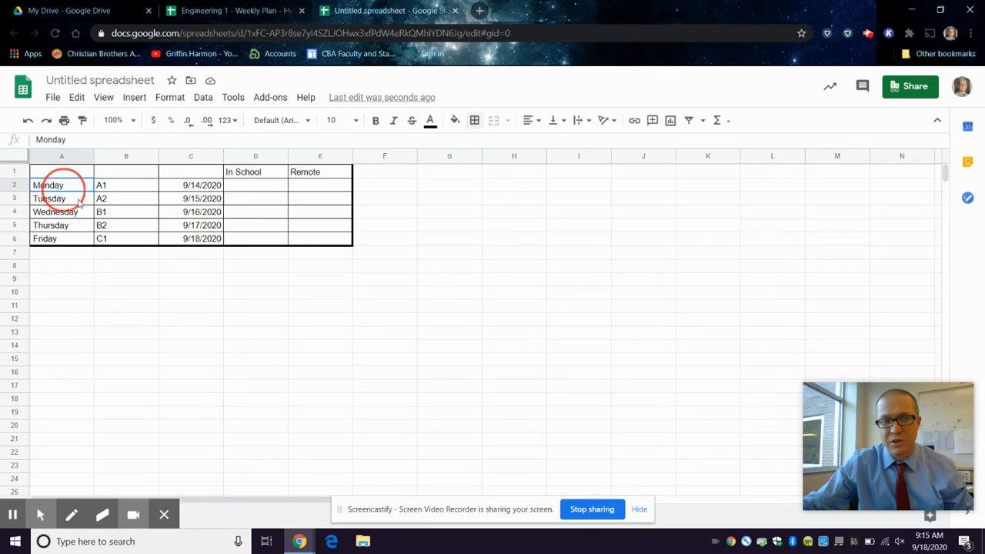
{"action": "left_click_drag", "start_coordinate": [80, 202], "coordinate": [131, 241]}
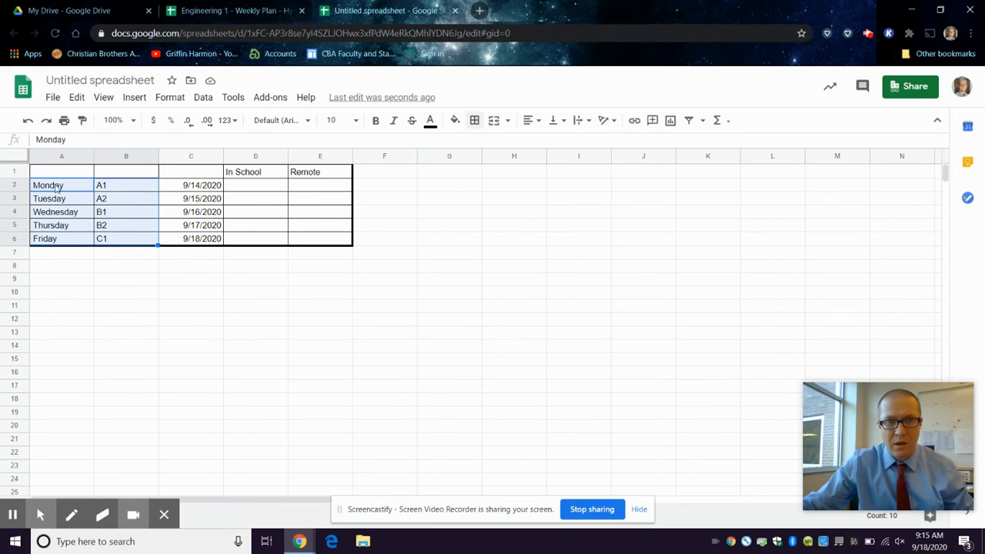
{"action": "left_click_drag", "start_coordinate": [56, 189], "coordinate": [219, 241]}
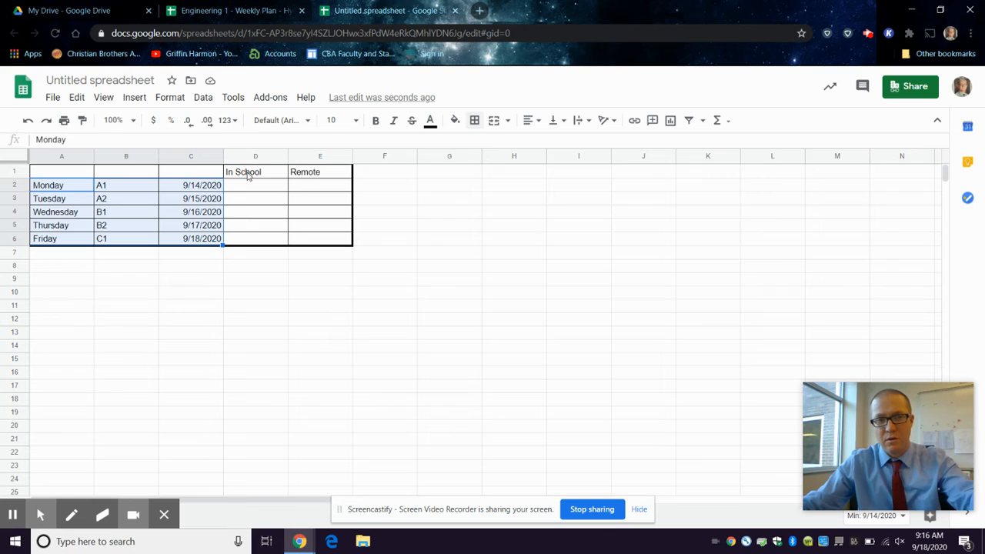
{"action": "left_click", "coordinate": [375, 120]}
Step: Make the In School and Remote headers in D1 and E1 bold
{"action": "left_click_drag", "start_coordinate": [254, 171], "coordinate": [311, 171]}
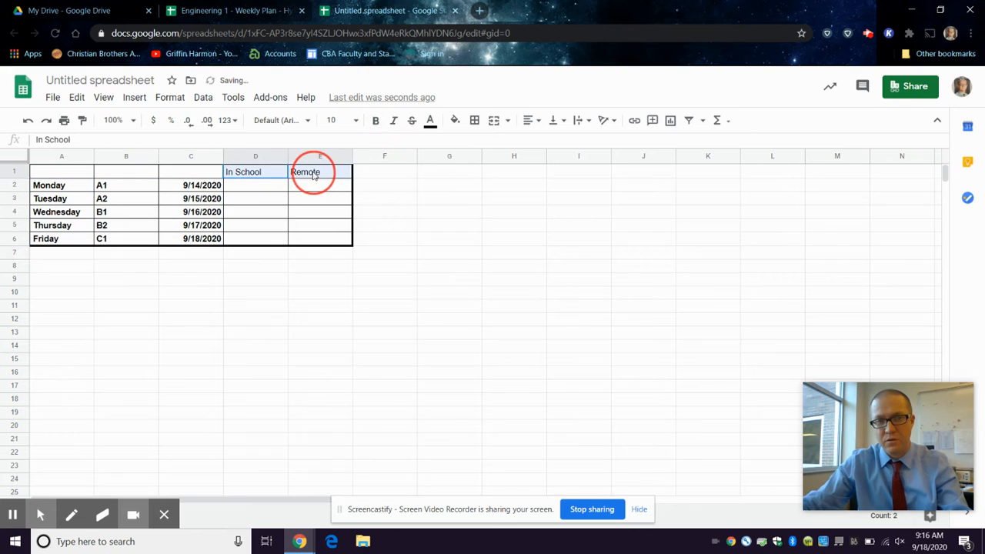
{"action": "left_click", "coordinate": [374, 121]}
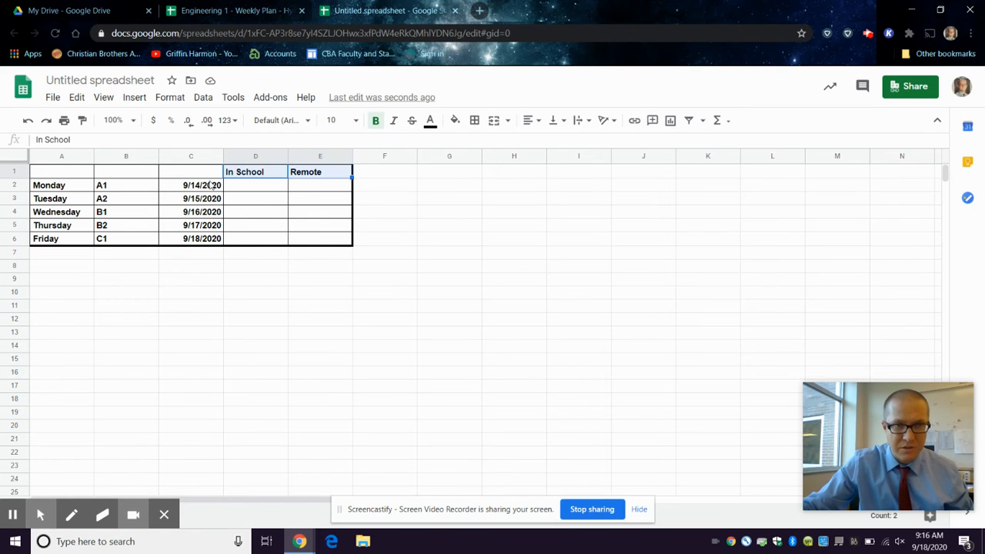
{"action": "left_click", "coordinate": [328, 291]}
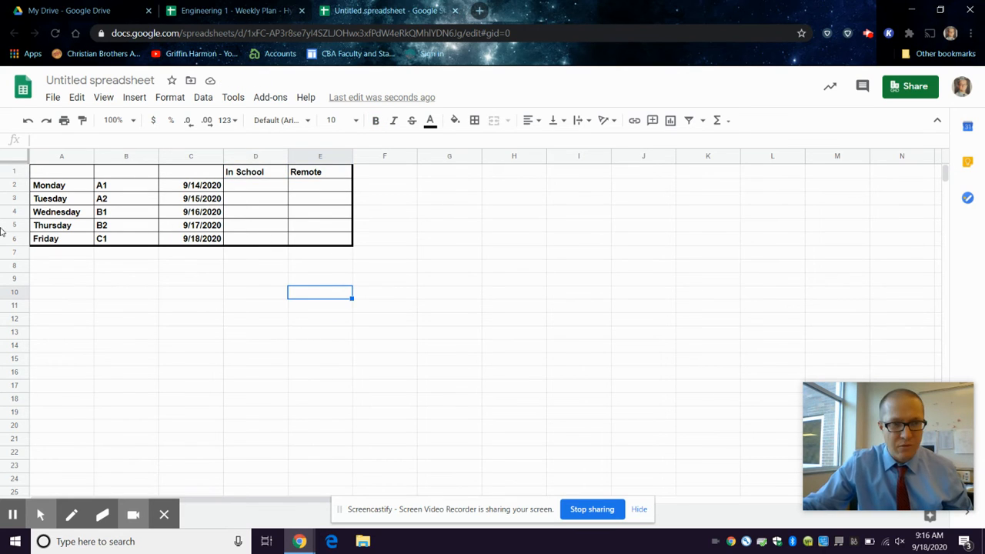
Step: Center the contents of A1 to E6 horizontally and align them vertically to the middle
{"action": "left_click", "coordinate": [70, 175]}
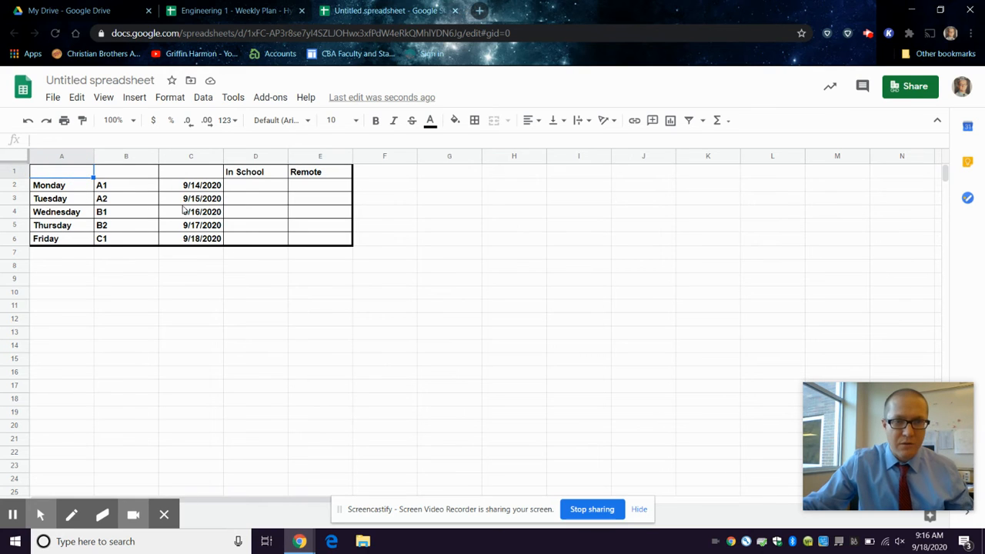
{"action": "left_click", "coordinate": [344, 245], "text": "shift"}
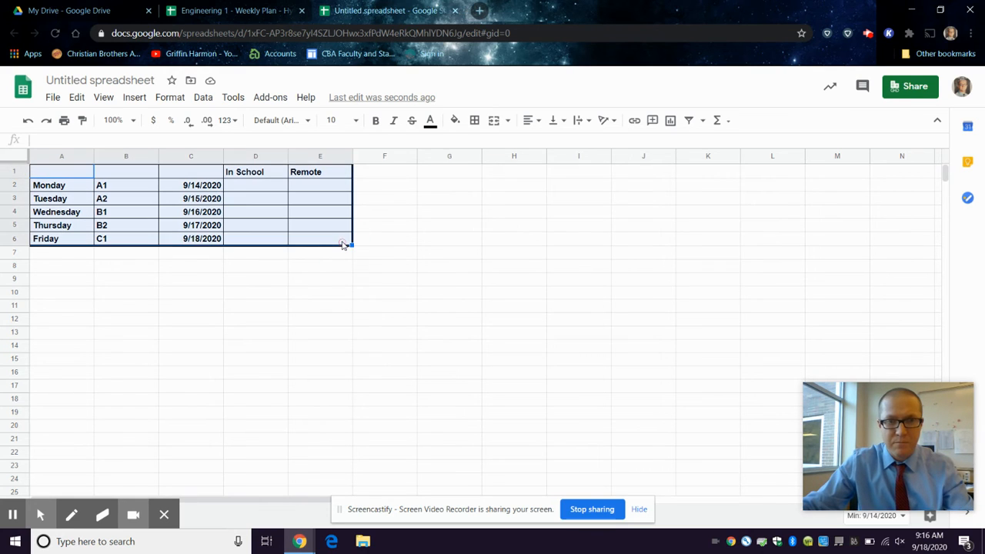
{"action": "left_click", "coordinate": [88, 171]}
{"action": "left_click", "coordinate": [336, 245], "text": "shift"}
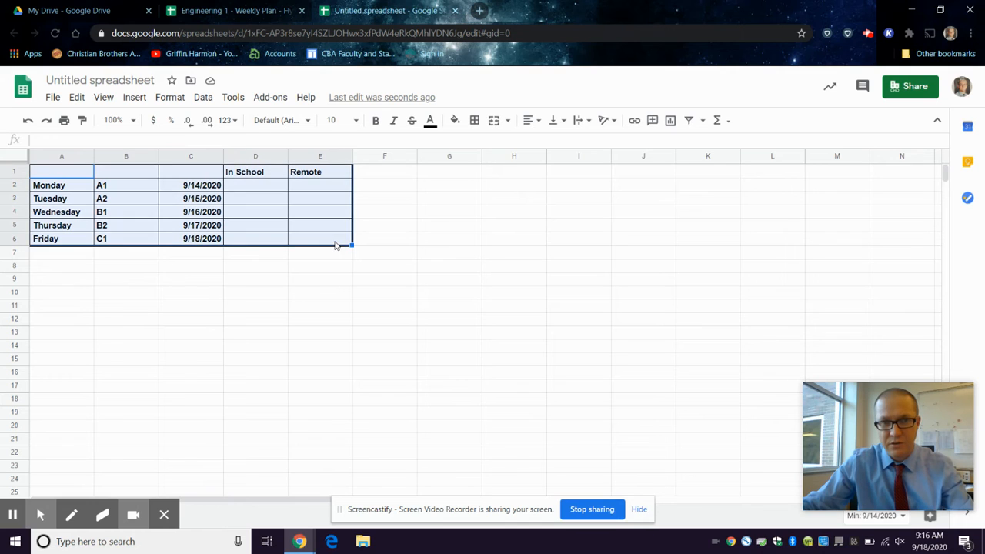
{"action": "left_click", "coordinate": [66, 176]}
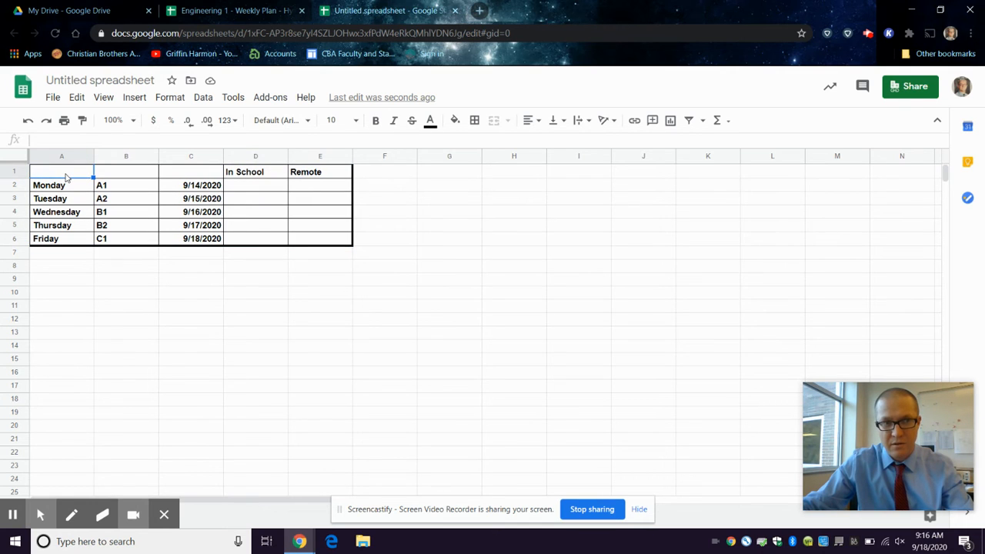
{"action": "left_click", "coordinate": [330, 243], "text": "shift"}
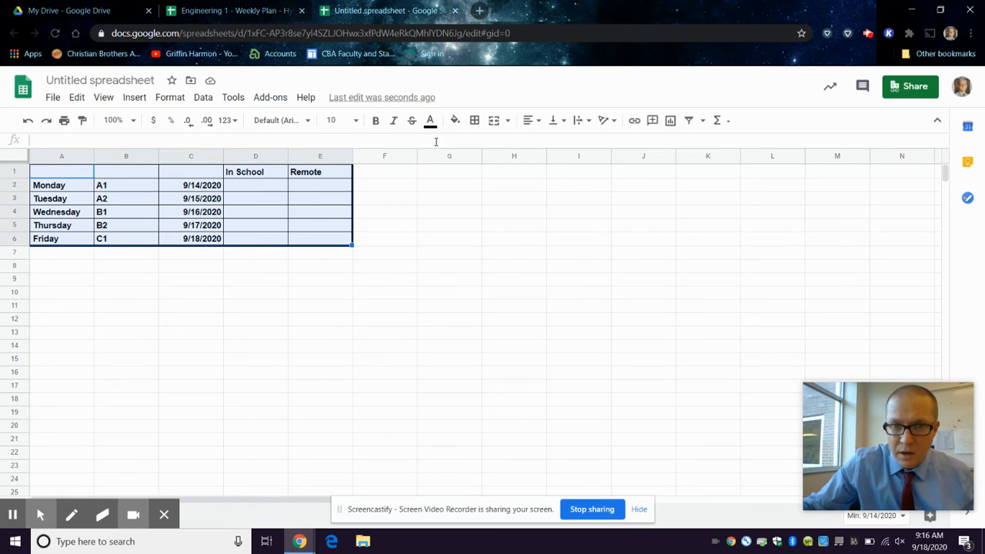
{"action": "left_click", "coordinate": [538, 121]}
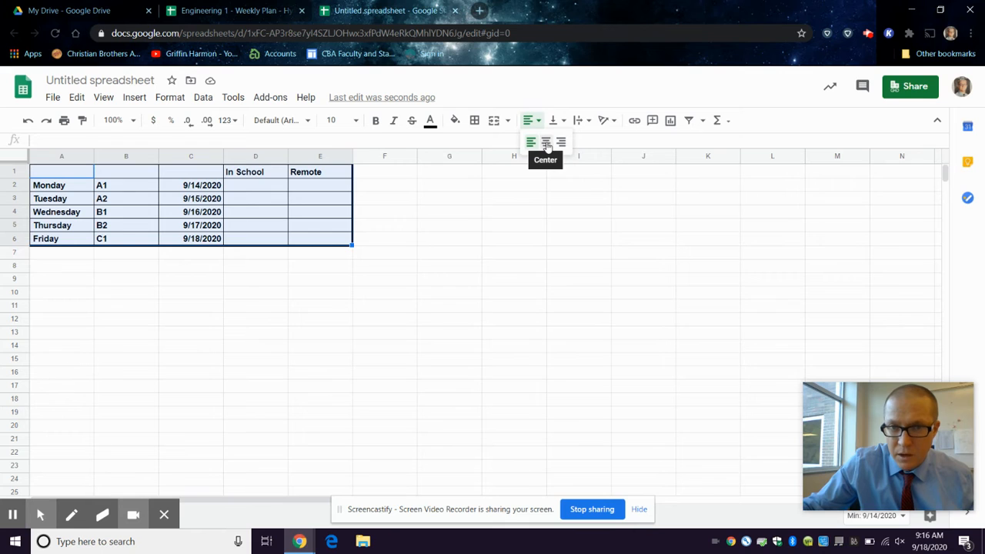
{"action": "left_click", "coordinate": [547, 144]}
{"action": "left_click", "coordinate": [557, 120]}
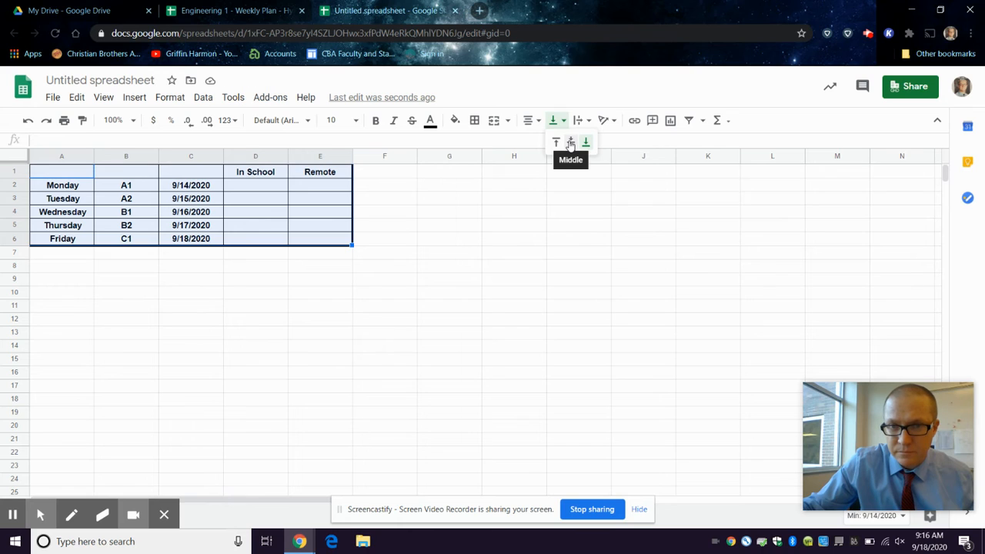
{"action": "left_click", "coordinate": [571, 145]}
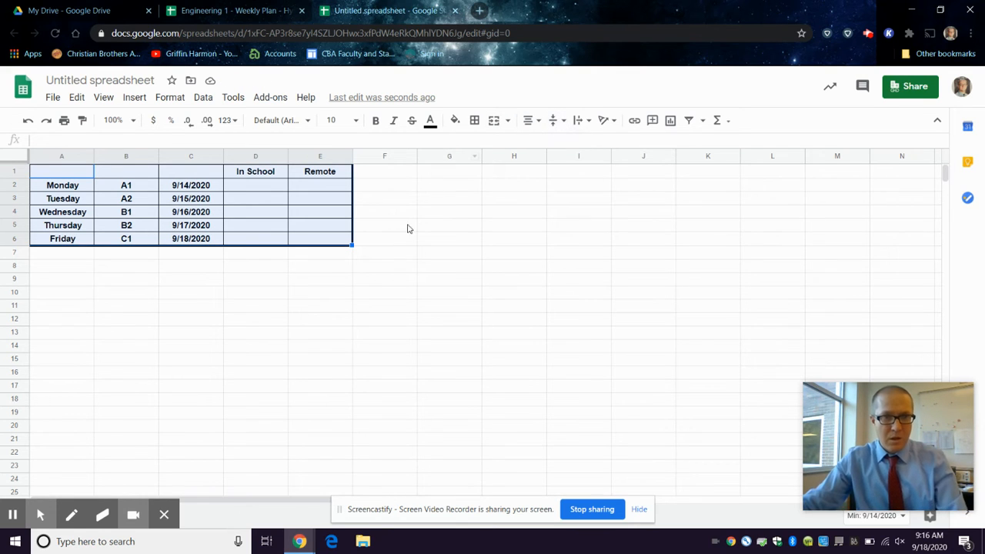
{"action": "left_click", "coordinate": [258, 157]}
{"action": "left_click", "coordinate": [14, 183]}
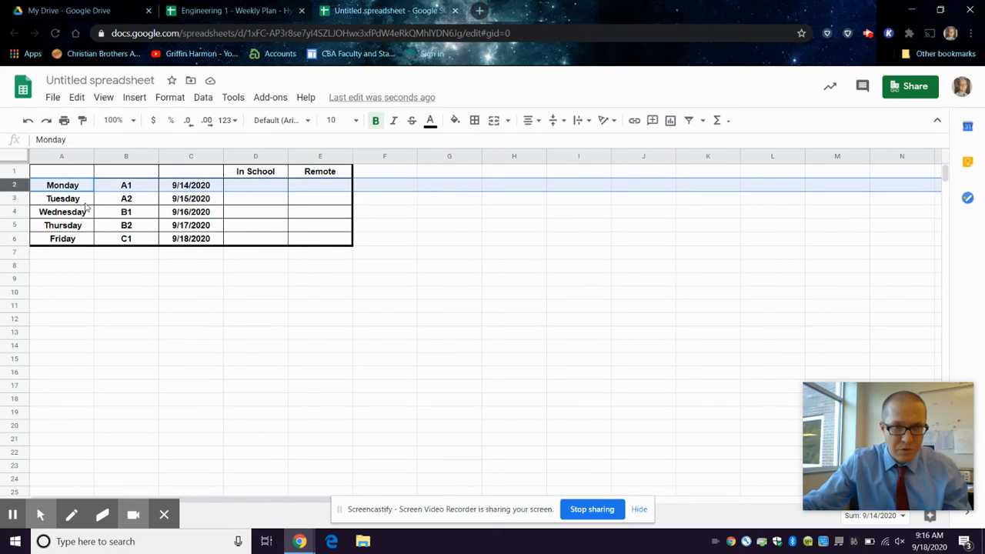
{"action": "left_click", "coordinate": [87, 158]}
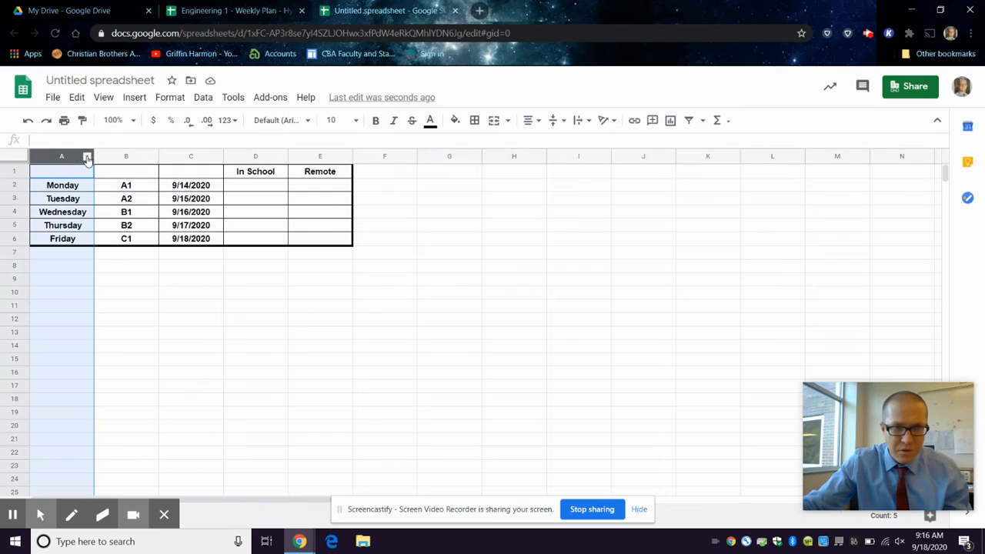
{"action": "left_click", "coordinate": [126, 156]}
{"action": "left_click", "coordinate": [189, 156]}
{"action": "left_click", "coordinate": [258, 156]}
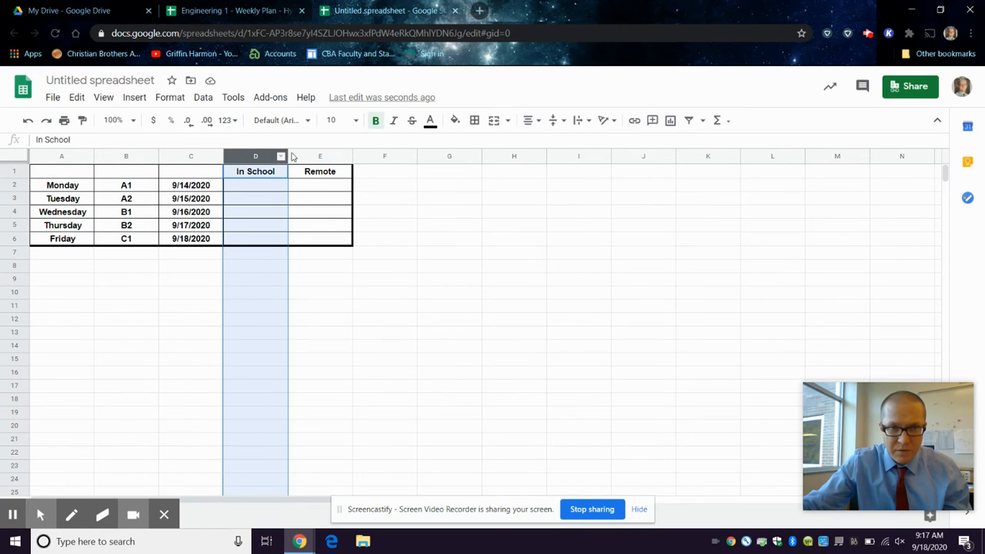
{"action": "left_click", "coordinate": [323, 156]}
{"action": "left_click", "coordinate": [192, 157]}
{"action": "left_click", "coordinate": [123, 156]}
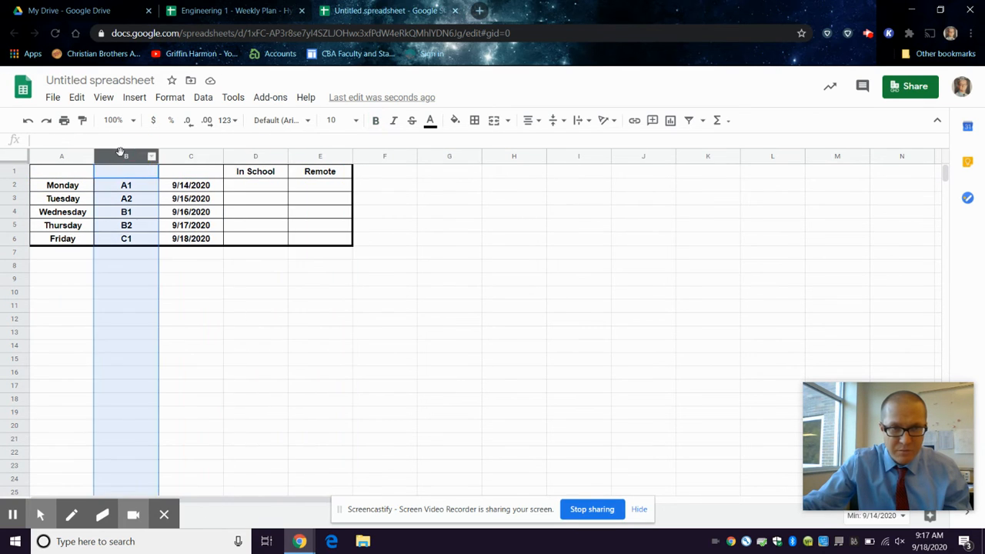
{"action": "left_click", "coordinate": [81, 156]}
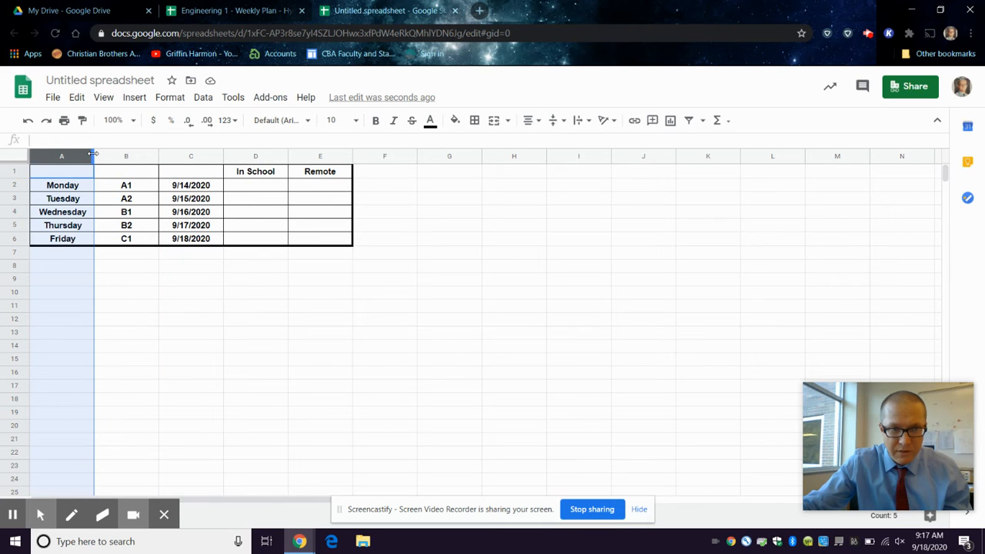
Step: Fit columns A, B and C to their contents, widening each slightly for extra room around the text
{"action": "double_click", "coordinate": [93, 154]}
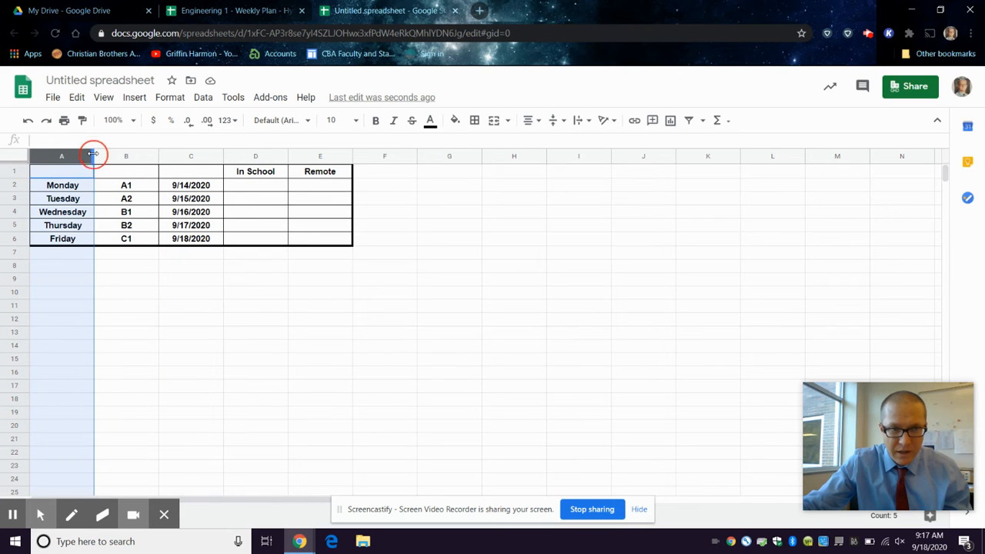
{"action": "double_click", "coordinate": [146, 156]}
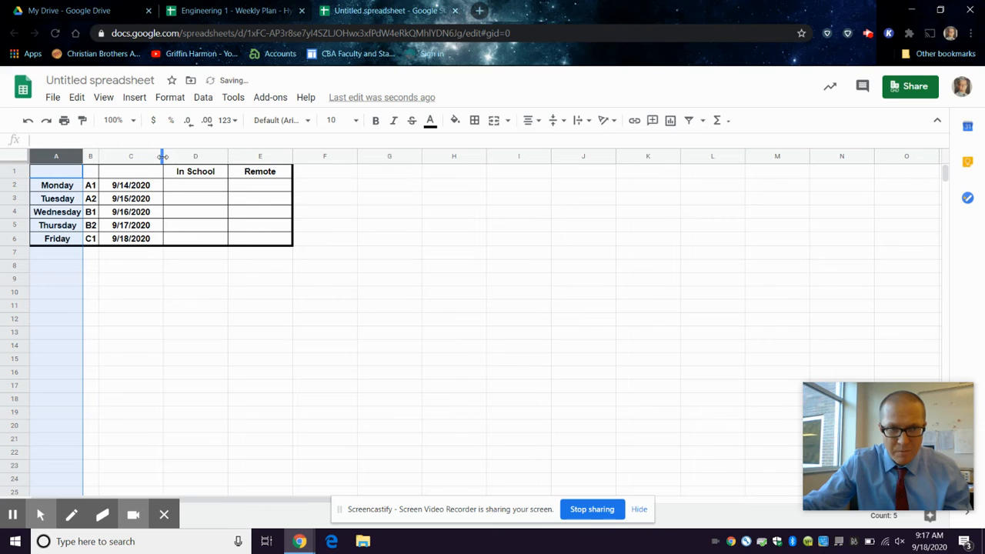
{"action": "double_click", "coordinate": [162, 157]}
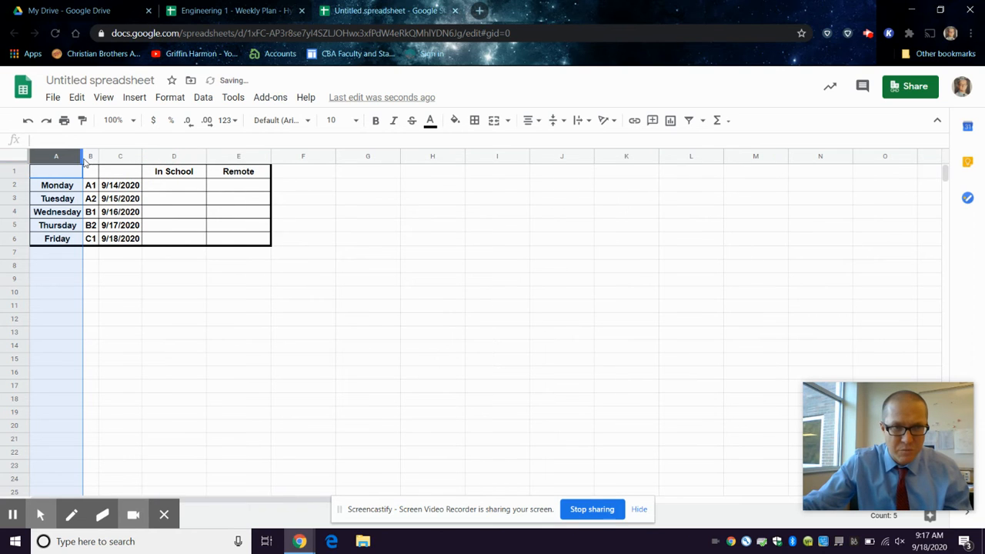
{"action": "left_click_drag", "start_coordinate": [80, 157], "coordinate": [182, 157]}
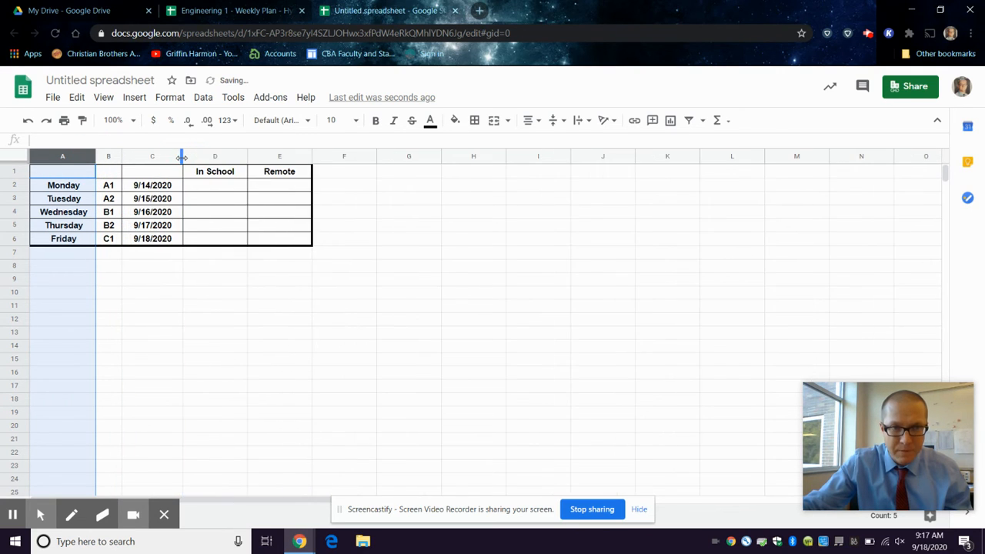
{"action": "mouse_move", "coordinate": [246, 159]}
{"action": "left_mouse_down"}
{"action": "mouse_move", "coordinate": [271, 157]}
{"action": "mouse_move", "coordinate": [248, 157]}
{"action": "left_mouse_up"}
Step: Try contiguous selections, taking columns D and E together and a block of cells extending from D1
{"action": "left_click", "coordinate": [226, 158]}
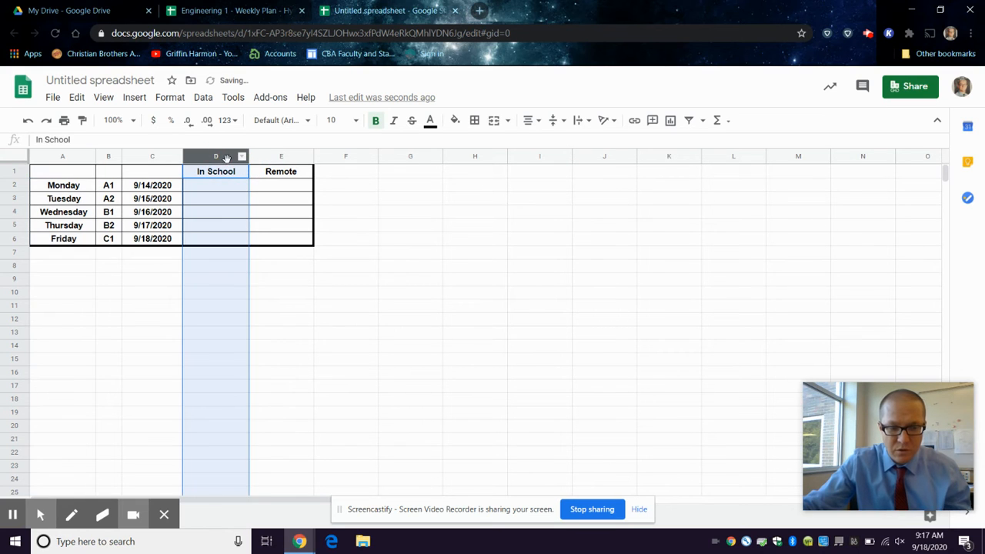
{"action": "left_click", "coordinate": [224, 156]}
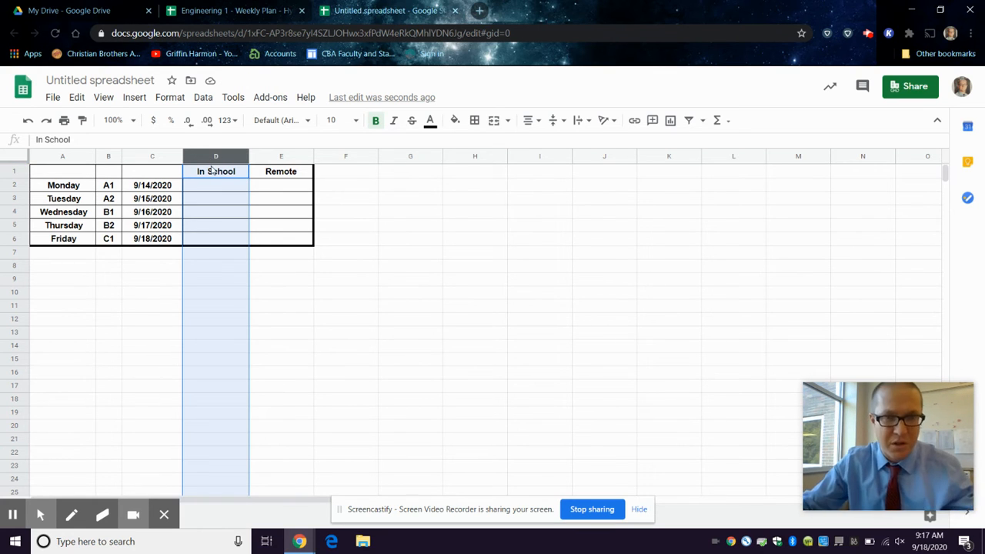
{"action": "left_click", "coordinate": [280, 158], "text": "shift"}
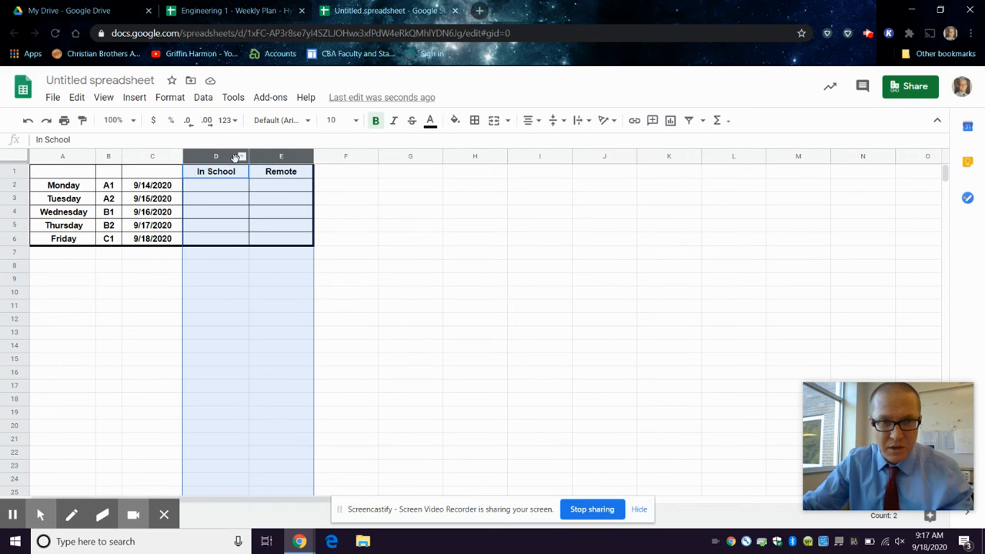
{"action": "left_click", "coordinate": [389, 239]}
{"action": "left_click", "coordinate": [215, 158]}
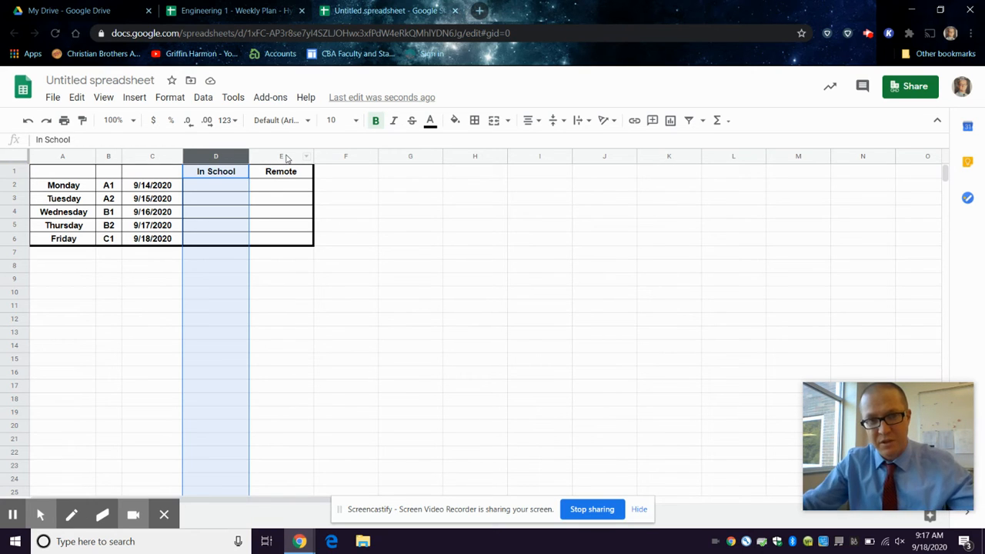
{"action": "left_click", "coordinate": [368, 173], "text": "shift"}
{"action": "left_click_drag", "start_coordinate": [359, 389], "coordinate": [482, 351]}
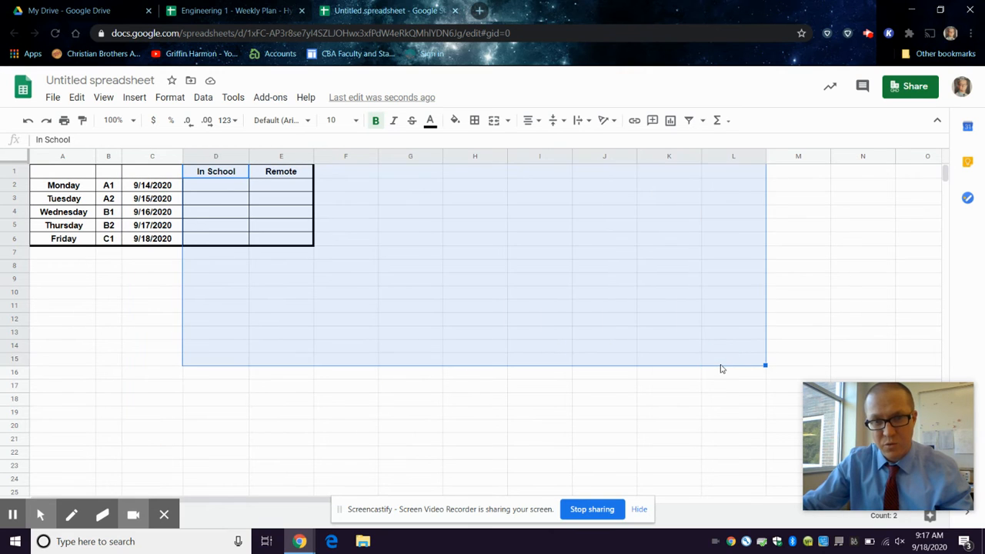
{"action": "left_click", "coordinate": [579, 412]}
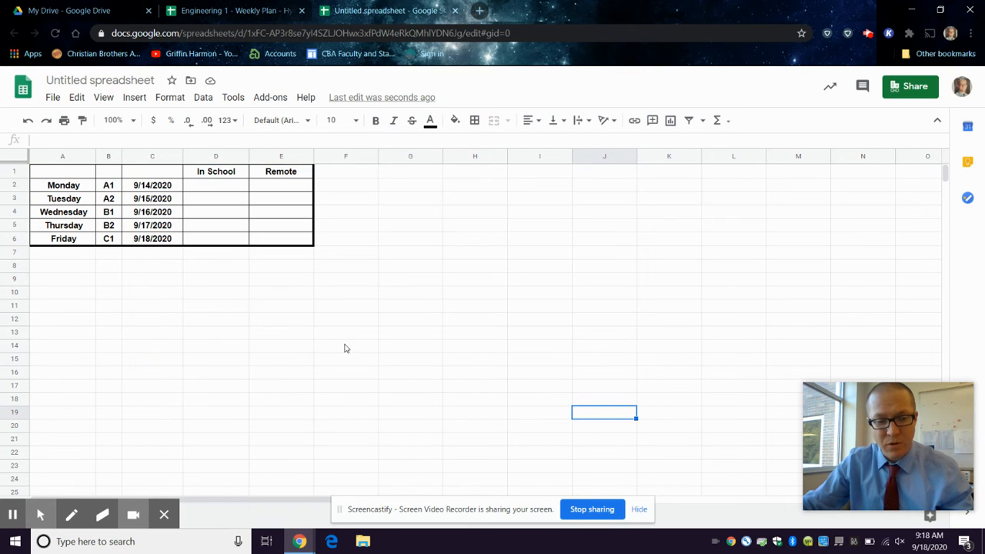
Step: Try a non-adjacent selection of scattered single cells across the sheet, including D1, F7, H3 and H12, and clear it
{"action": "left_click", "coordinate": [216, 176], "text": "ctrl"}
{"action": "left_click", "coordinate": [327, 255], "text": "ctrl"}
{"action": "left_click", "coordinate": [458, 198], "text": "ctrl"}
{"action": "left_click", "coordinate": [482, 319], "text": "ctrl"}
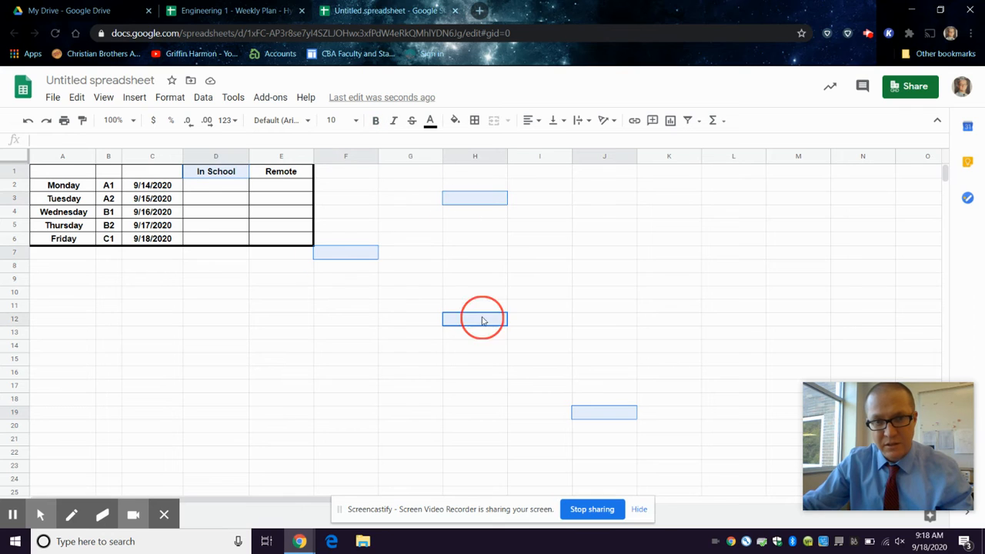
{"action": "left_click", "coordinate": [164, 421], "text": "ctrl"}
{"action": "left_click", "coordinate": [209, 330], "text": "ctrl"}
{"action": "left_click", "coordinate": [352, 386], "text": "ctrl"}
{"action": "left_click", "coordinate": [351, 321], "text": "ctrl"}
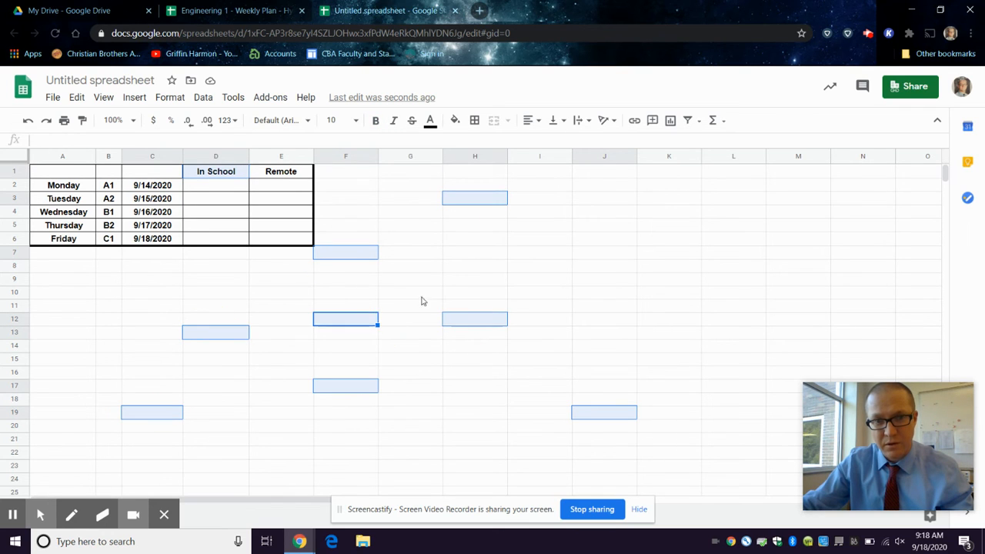
{"action": "left_click", "coordinate": [469, 253], "text": "ctrl"}
{"action": "left_click", "coordinate": [402, 212], "text": "ctrl"}
{"action": "left_click", "coordinate": [652, 225], "text": "ctrl"}
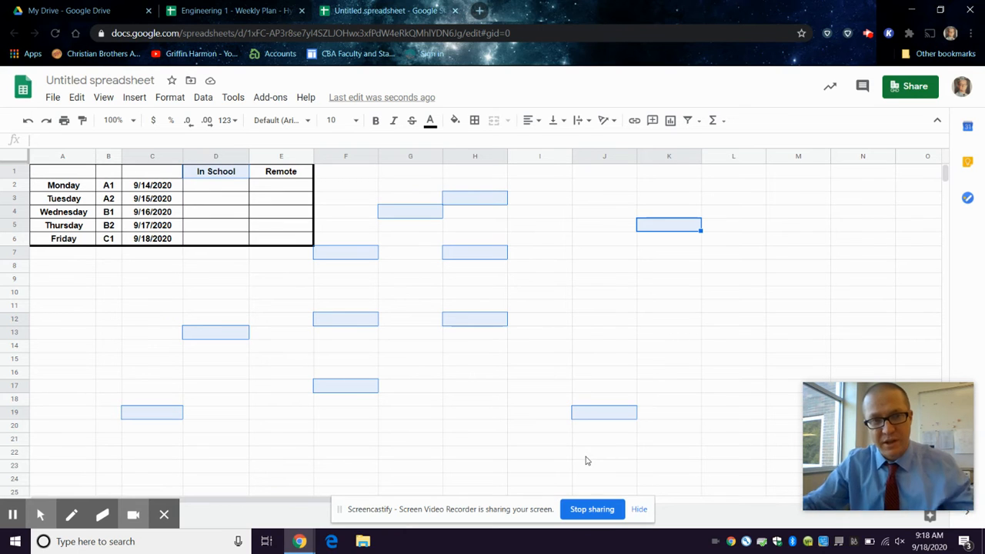
{"action": "left_click", "coordinate": [254, 284]}
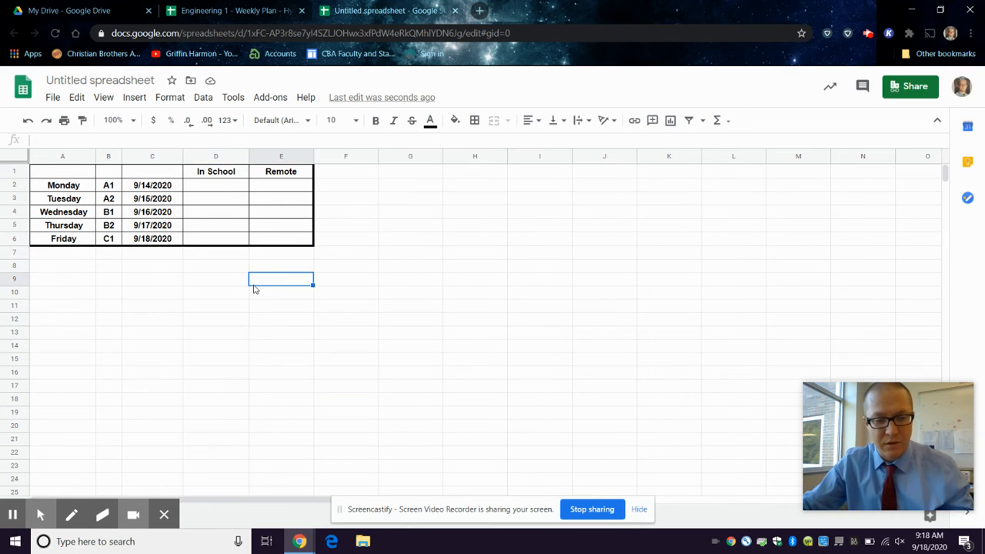
{"action": "left_click", "coordinate": [466, 240]}
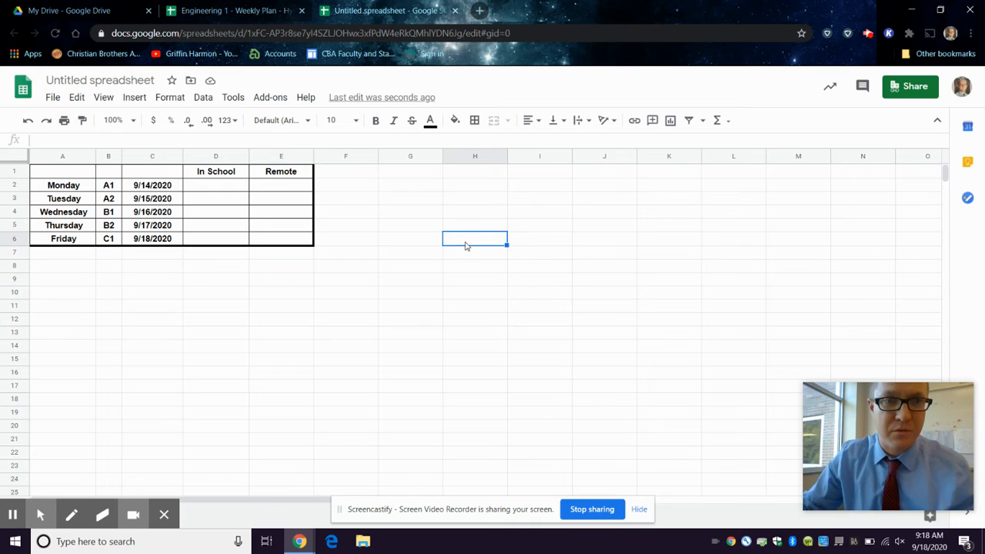
Step: Widen the In School and Remote columns D and E together to nearly double their width
{"action": "left_click", "coordinate": [225, 188]}
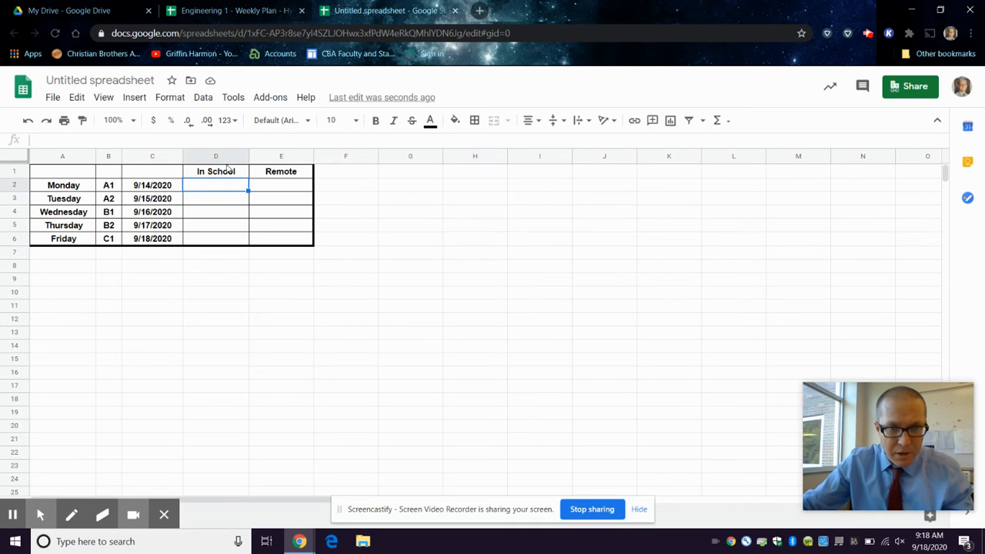
{"action": "left_click", "coordinate": [226, 160]}
{"action": "left_click", "coordinate": [228, 156]}
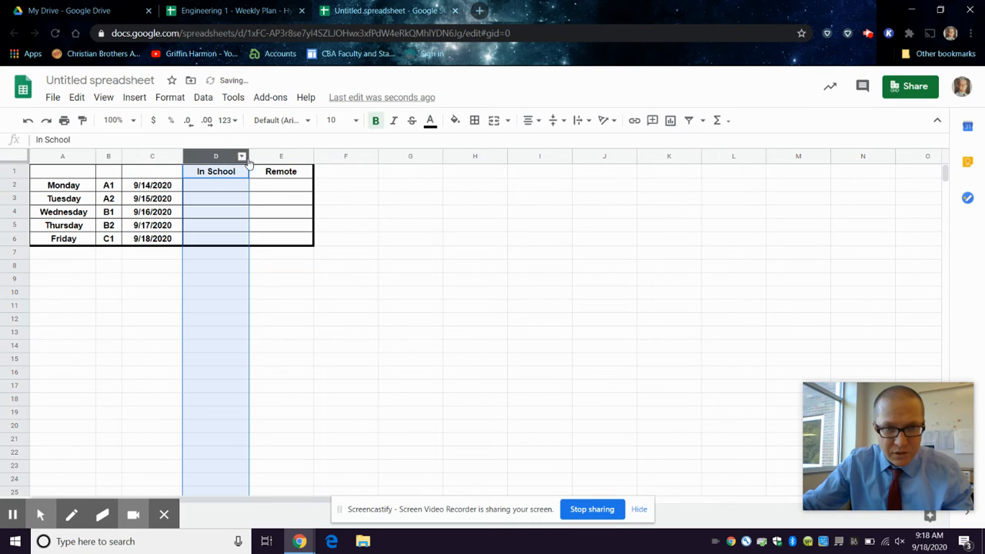
{"action": "left_click", "coordinate": [281, 160], "text": "shift"}
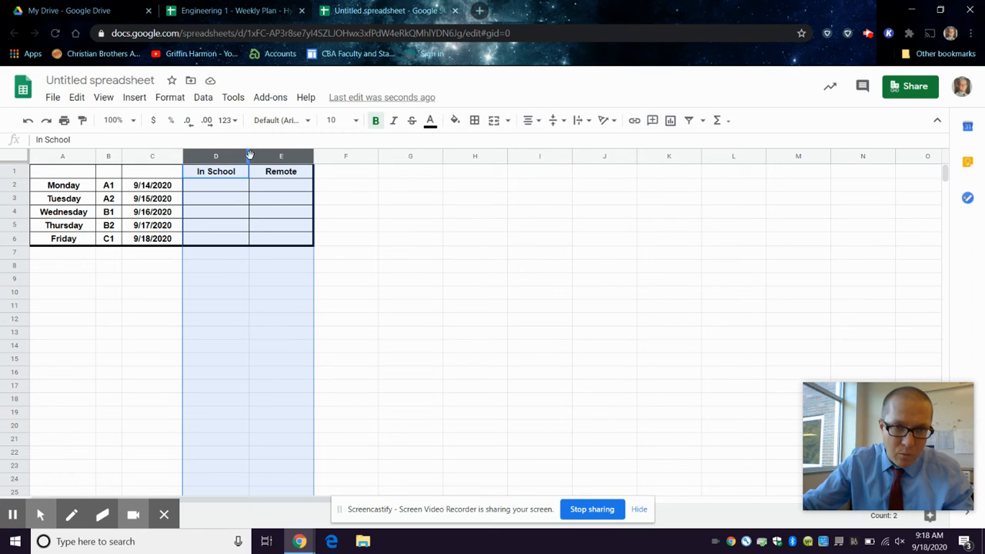
{"action": "left_click_drag", "start_coordinate": [249, 156], "coordinate": [302, 157]}
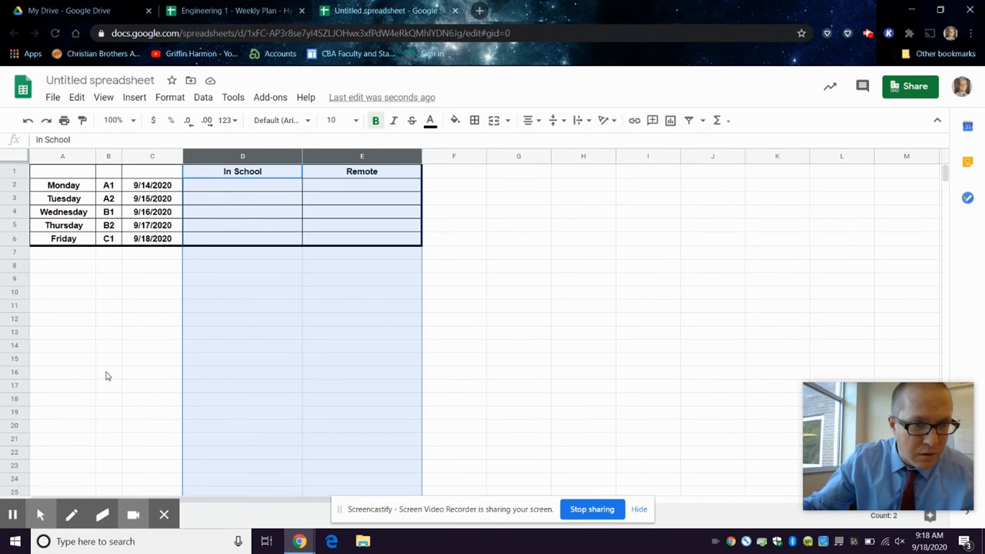
{"action": "left_click", "coordinate": [101, 334]}
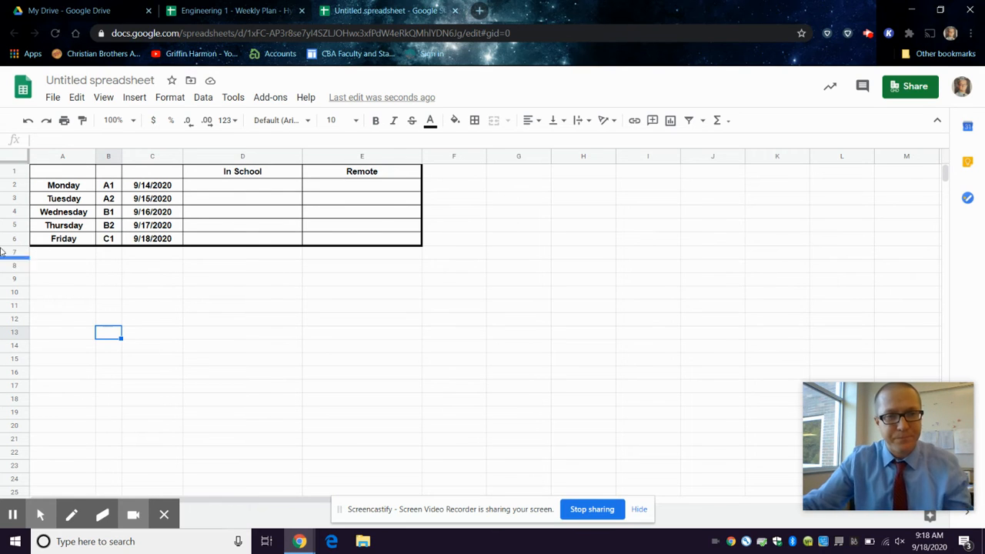
Step: Increase the height of rows 2 to 6 together to about five times their size
{"action": "left_click", "coordinate": [17, 184]}
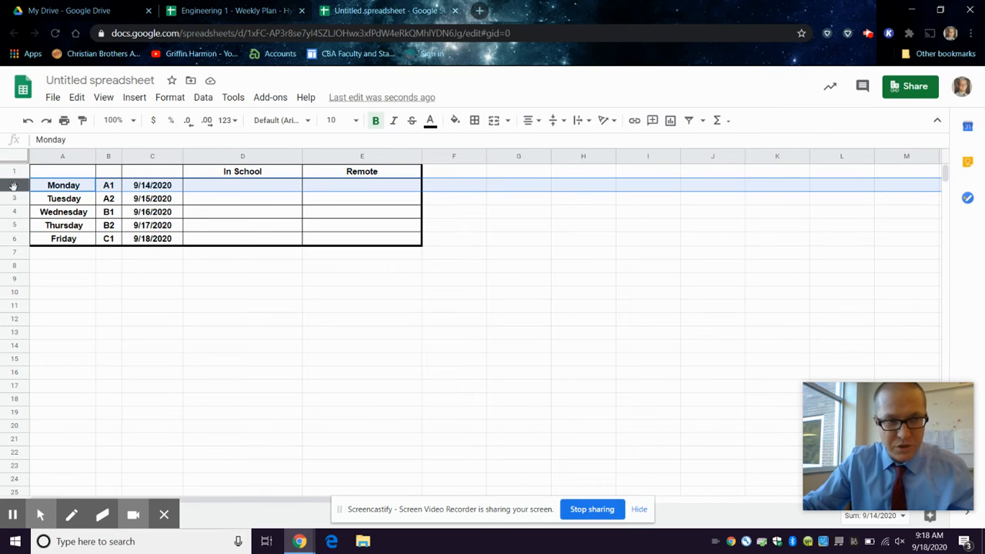
{"action": "left_click", "coordinate": [14, 240], "text": "shift"}
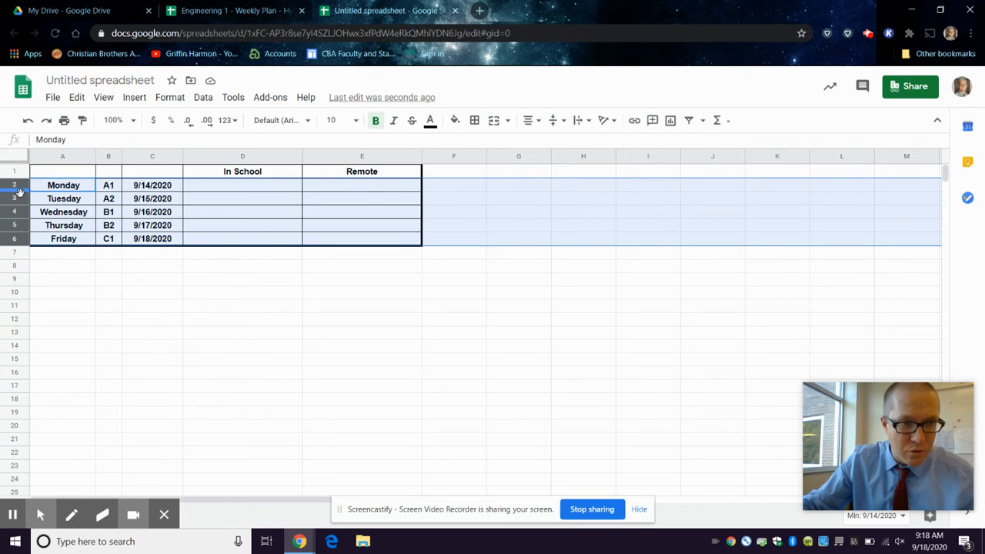
{"action": "left_click_drag", "start_coordinate": [21, 190], "coordinate": [21, 242]}
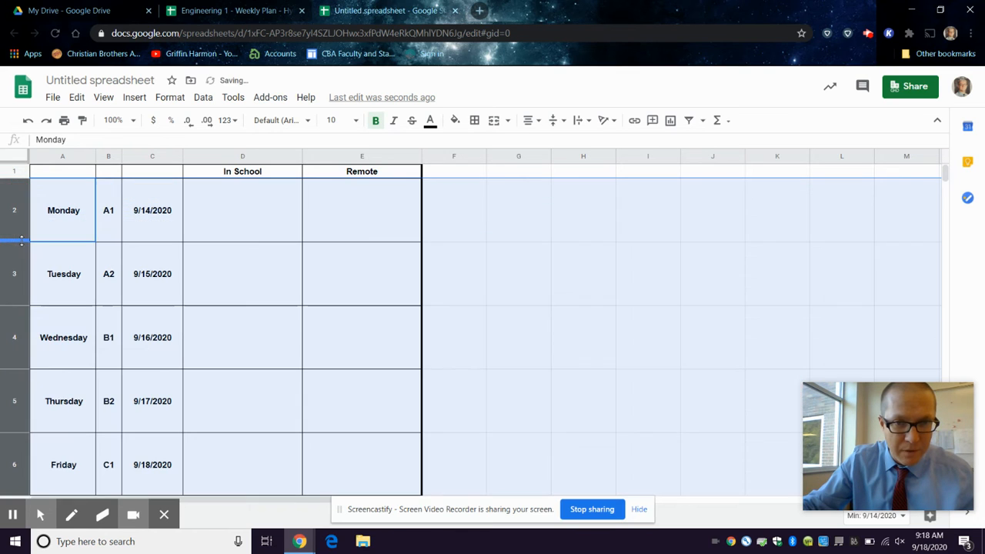
{"action": "scroll", "coordinate": [246, 286], "scroll_direction": "down", "scroll_amount": 3}
{"action": "scroll", "coordinate": [246, 285], "scroll_direction": "up", "scroll_amount": 3}
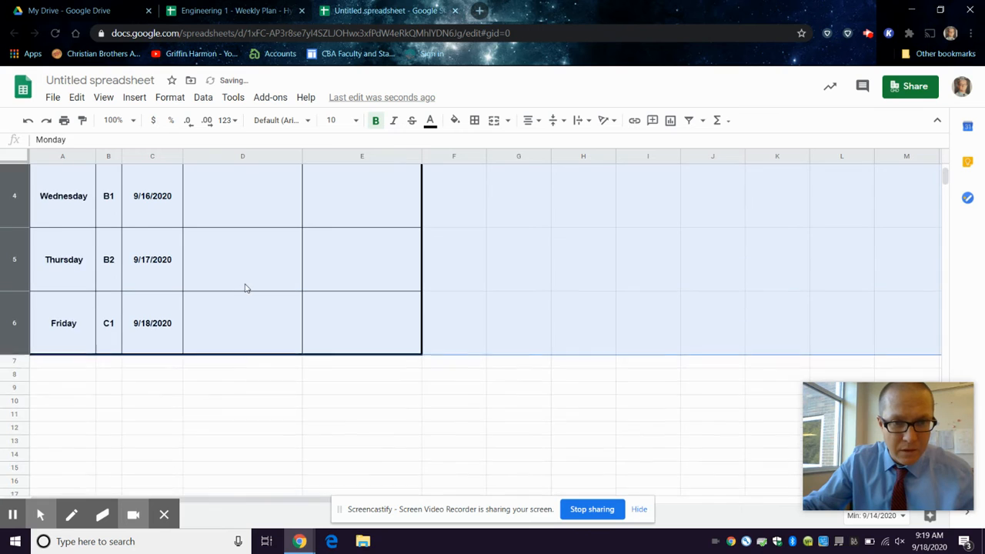
{"action": "left_click", "coordinate": [514, 240]}
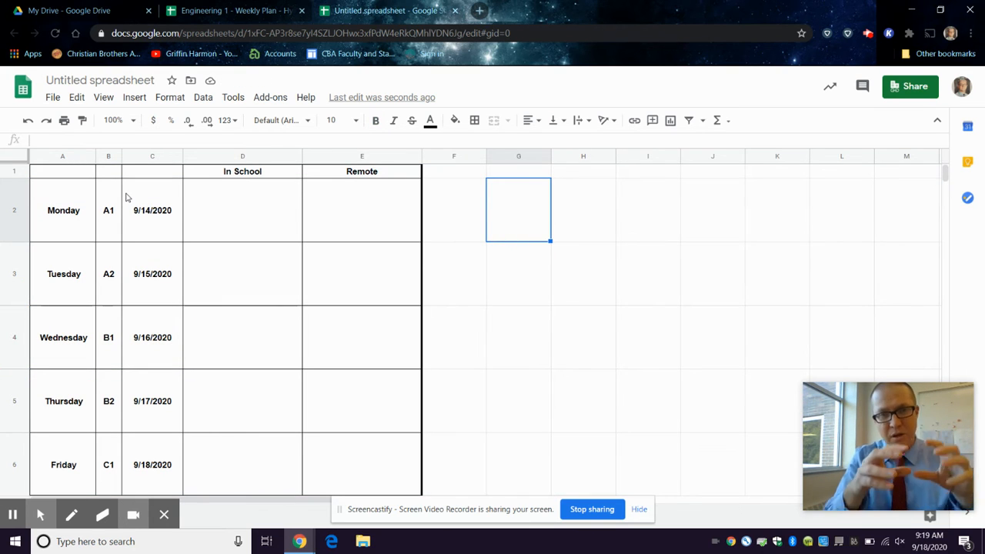
Step: Align the In School and Remote cells D2 to E6 to the left horizontally and to the top vertically
{"action": "left_click", "coordinate": [230, 206]}
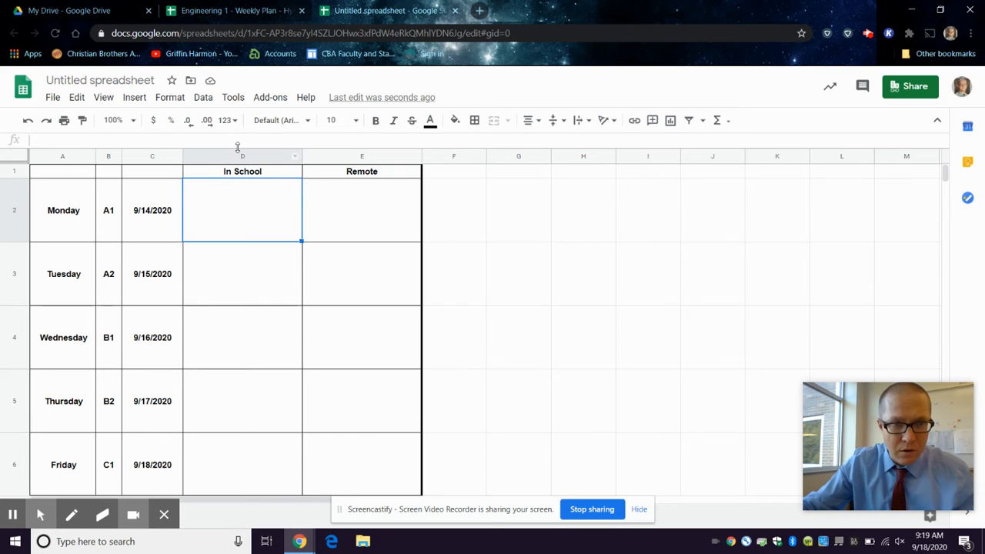
{"action": "left_click", "coordinate": [241, 141]}
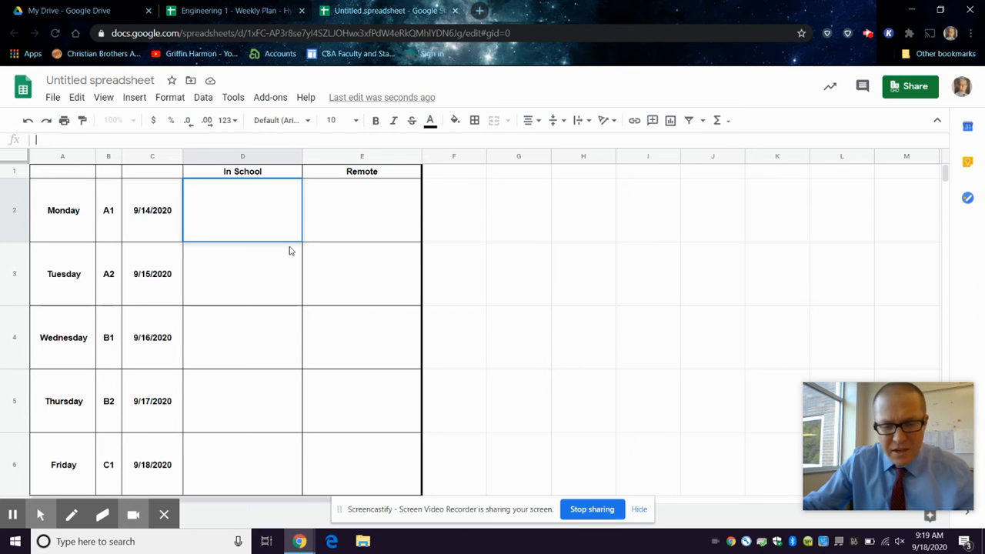
{"action": "left_click", "coordinate": [362, 471], "text": "shift"}
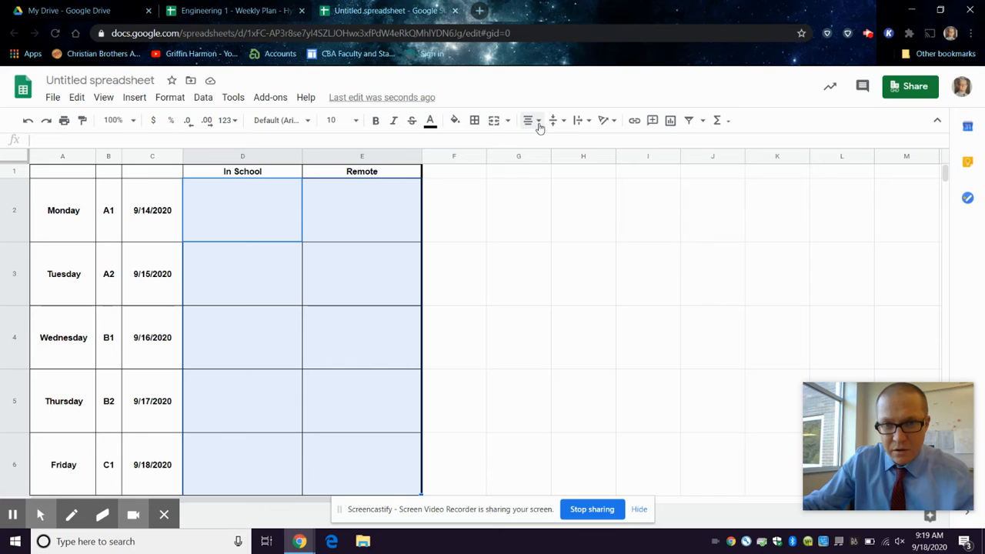
{"action": "left_click", "coordinate": [538, 121]}
{"action": "left_click", "coordinate": [534, 142]}
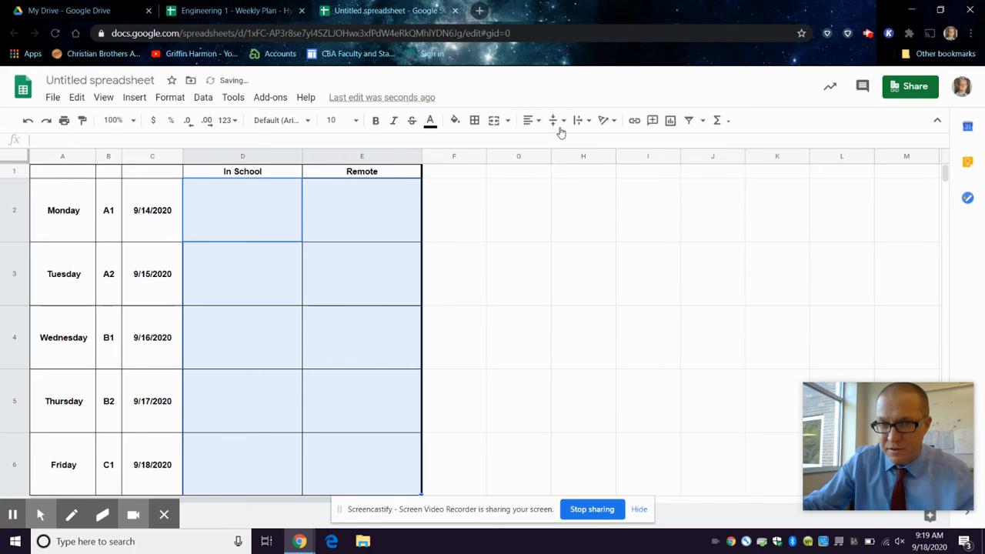
{"action": "left_click", "coordinate": [560, 122]}
{"action": "left_click", "coordinate": [559, 140]}
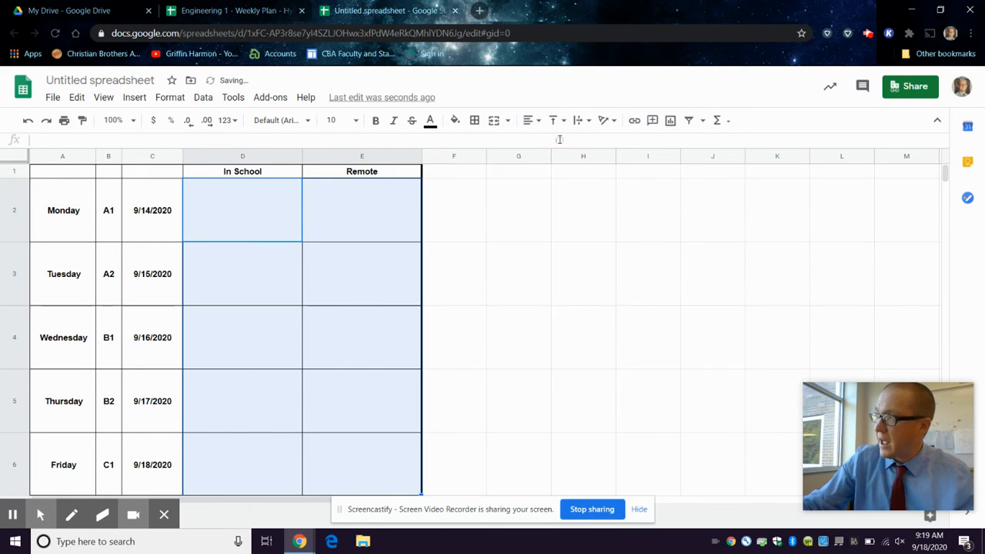
Step: Enter "Plan:" in Monday's In School cell D2
{"action": "left_click", "coordinate": [241, 199]}
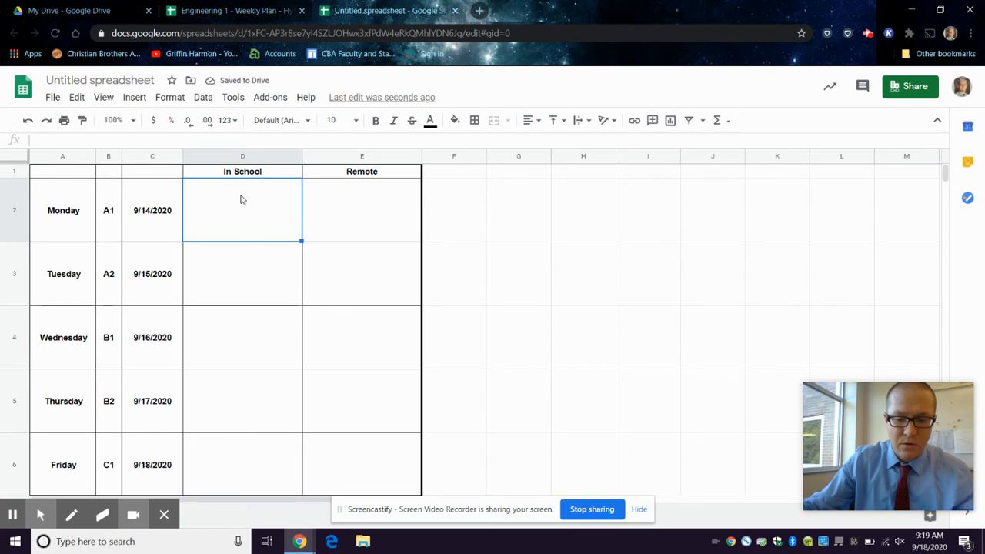
{"action": "type", "text": "P"}
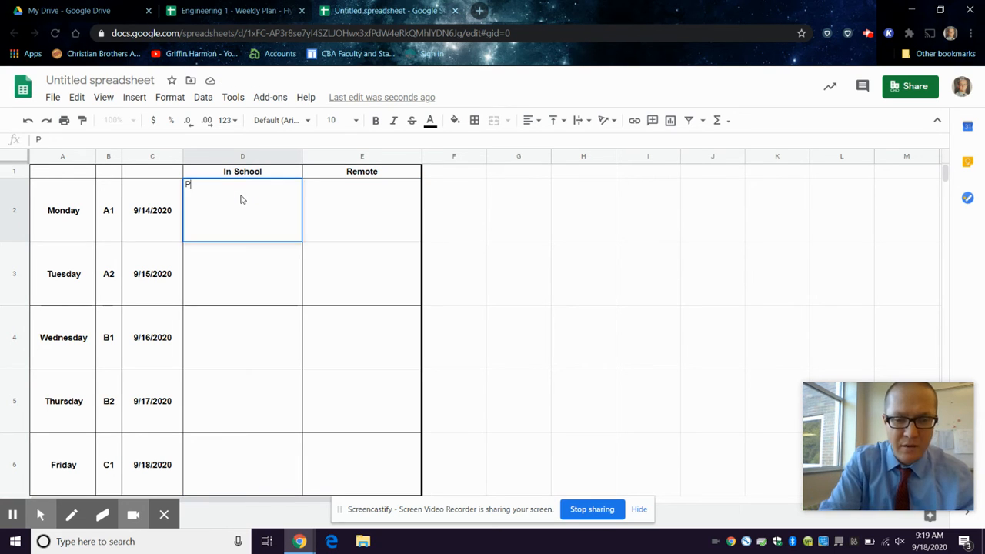
{"action": "type", "text": "lam"}
{"action": "key", "text": "BackSpace"}
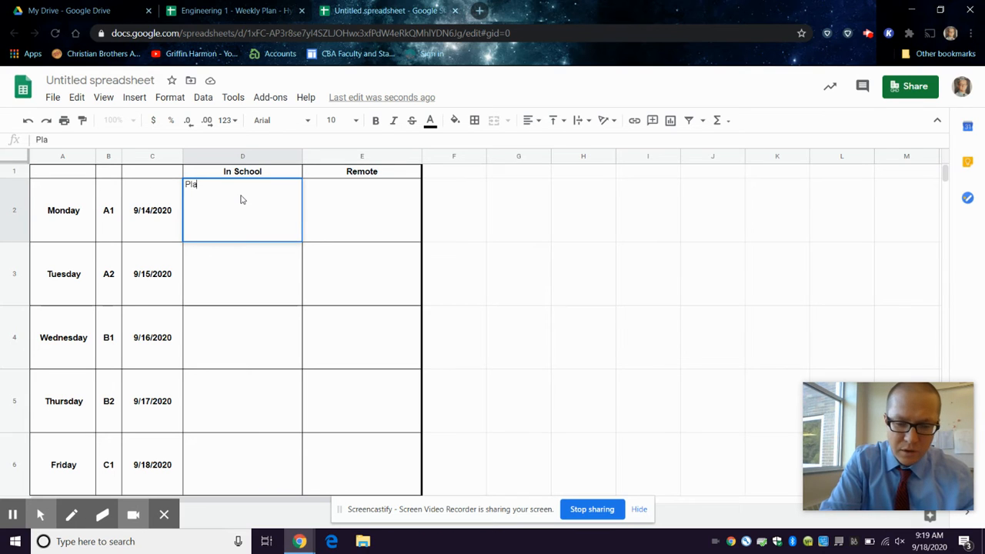
{"action": "type", "text": "n:"}
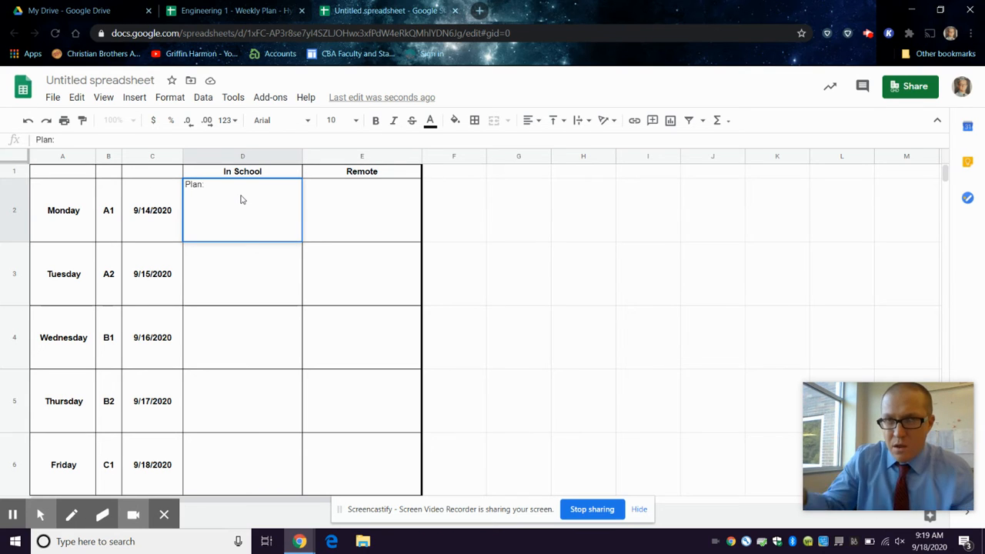
{"action": "left_click", "coordinate": [339, 186]}
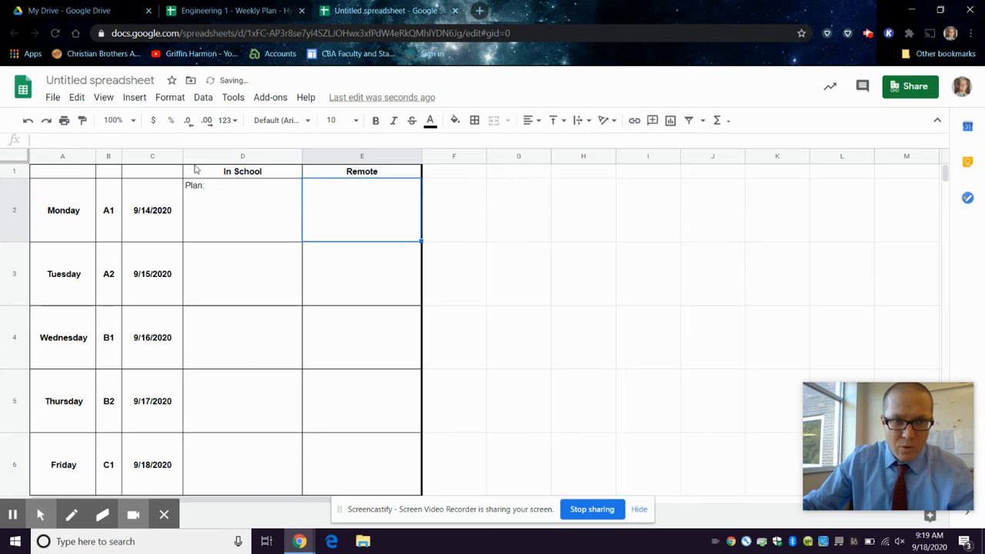
Step: Make the word "Plan:" bold in Monday's In School cell D2
{"action": "left_click", "coordinate": [189, 225]}
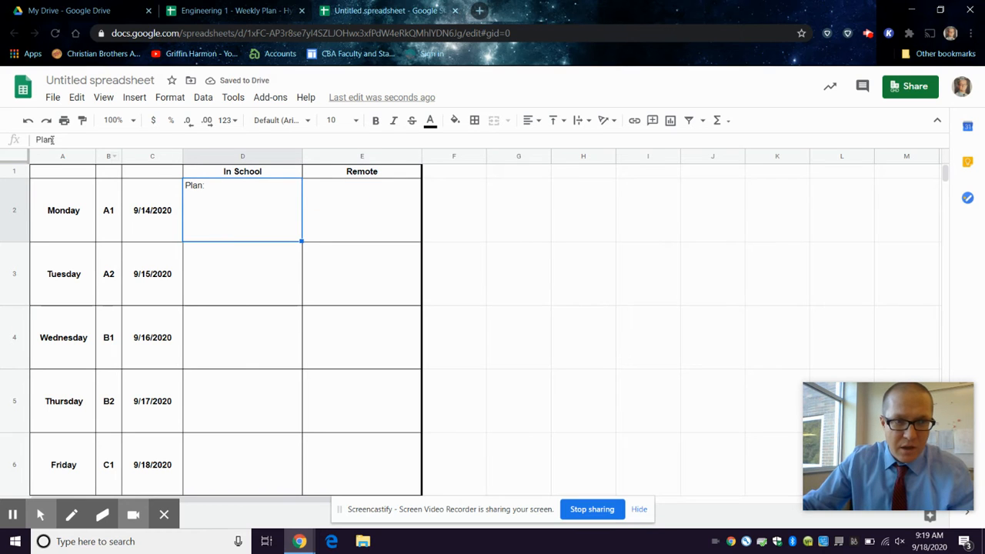
{"action": "left_click_drag", "start_coordinate": [53, 139], "coordinate": [23, 145]}
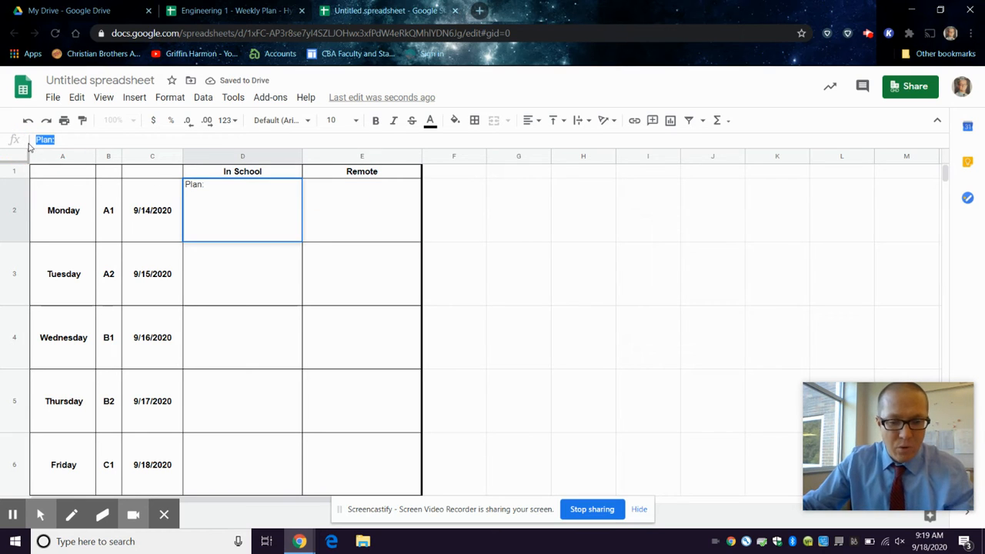
{"action": "key", "text": "ctrl+b"}
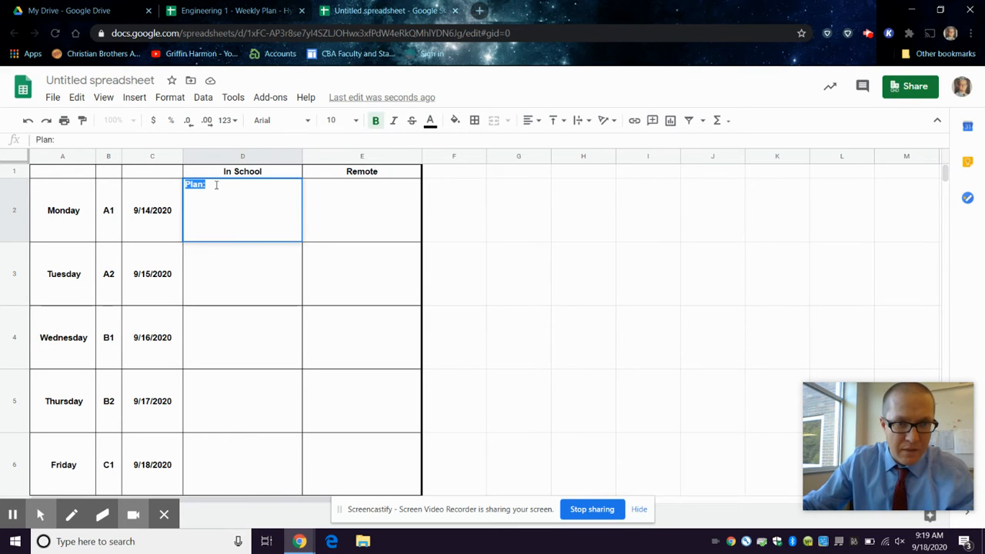
Step: Add the non-bold text "The pan is.,.." after the bold "Plan:" in cell D2
{"action": "left_click", "coordinate": [216, 188]}
{"action": "left_click", "coordinate": [375, 122]}
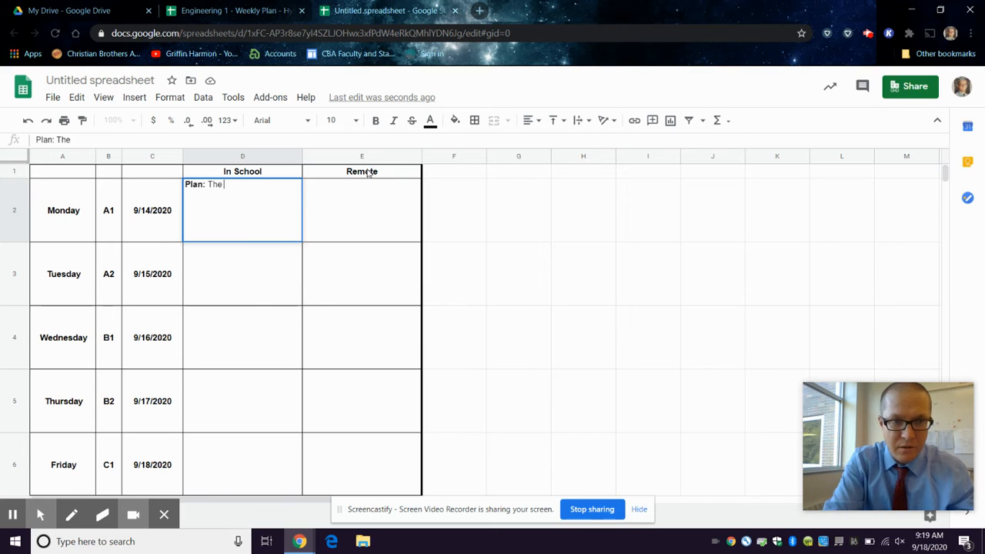
{"action": "type", "text": "The pan "}
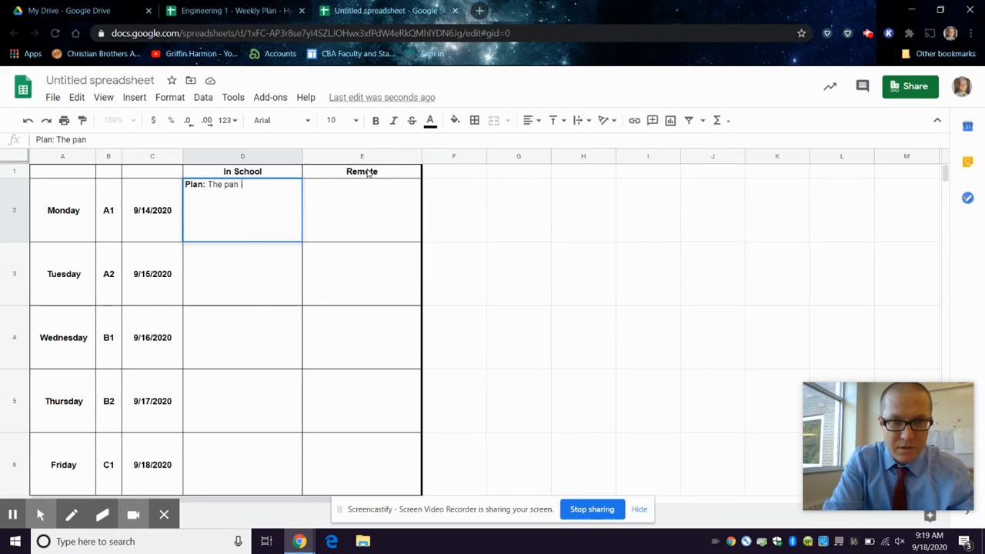
{"action": "type", "text": "is.."}
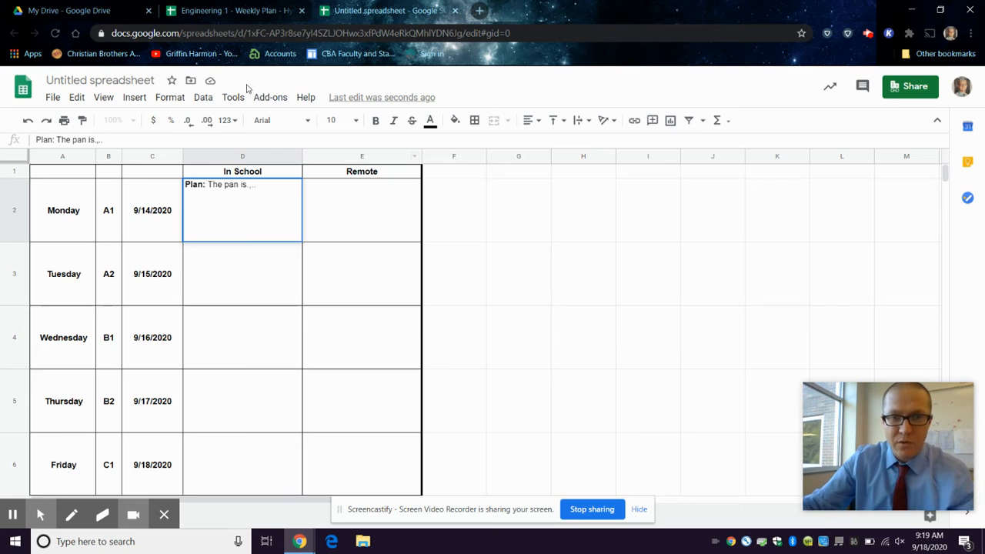
{"action": "type", "text": ".,.."}
Step: Enter "Task:" in bold in Monday's Remote cell E2
{"action": "left_click", "coordinate": [355, 191]}
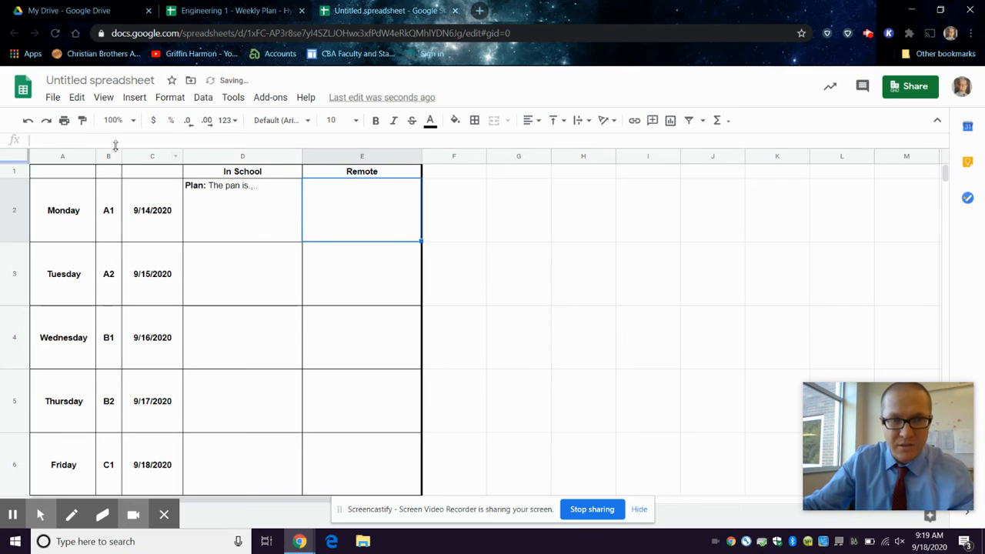
{"action": "left_click", "coordinate": [106, 141]}
{"action": "type", "text": "Tas"}
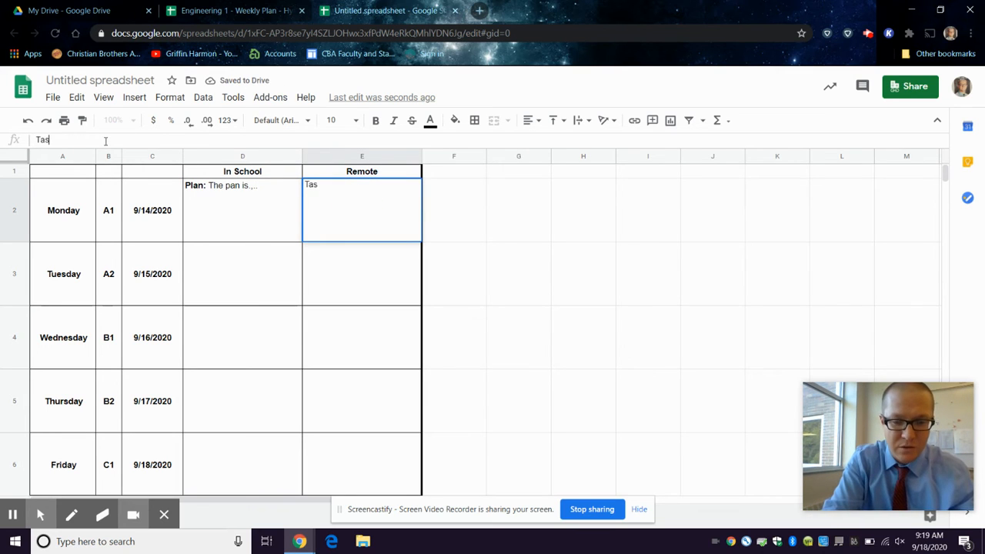
{"action": "type", "text": "k:"}
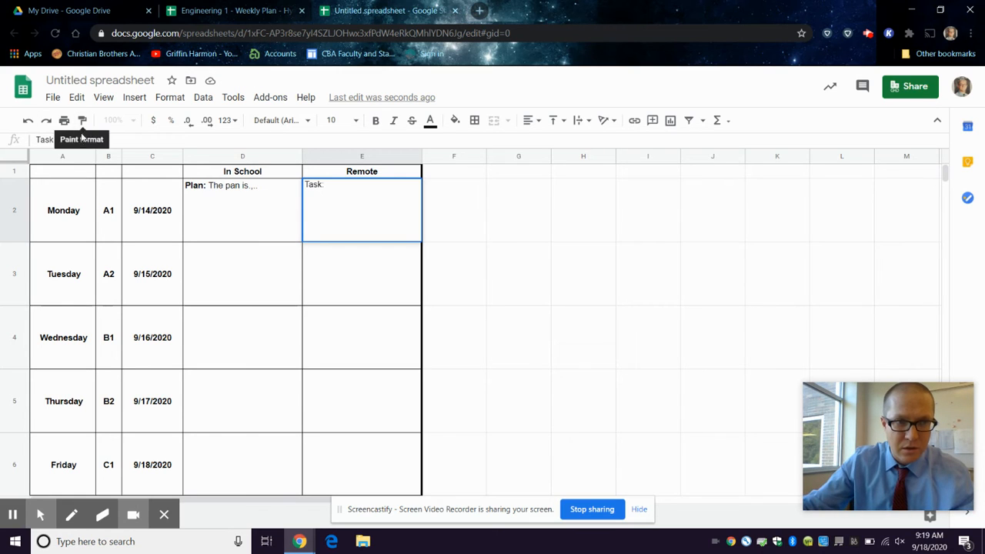
{"action": "left_click", "coordinate": [345, 198]}
{"action": "left_click_drag", "start_coordinate": [326, 185], "coordinate": [299, 192]}
{"action": "left_click", "coordinate": [374, 120]}
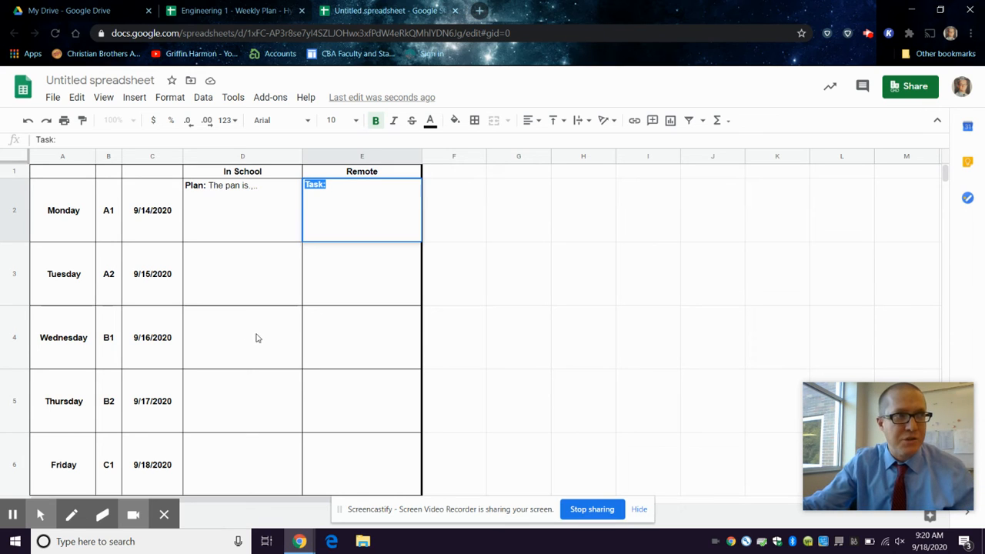
{"action": "scroll", "coordinate": [258, 339], "scroll_direction": "down", "scroll_amount": 3}
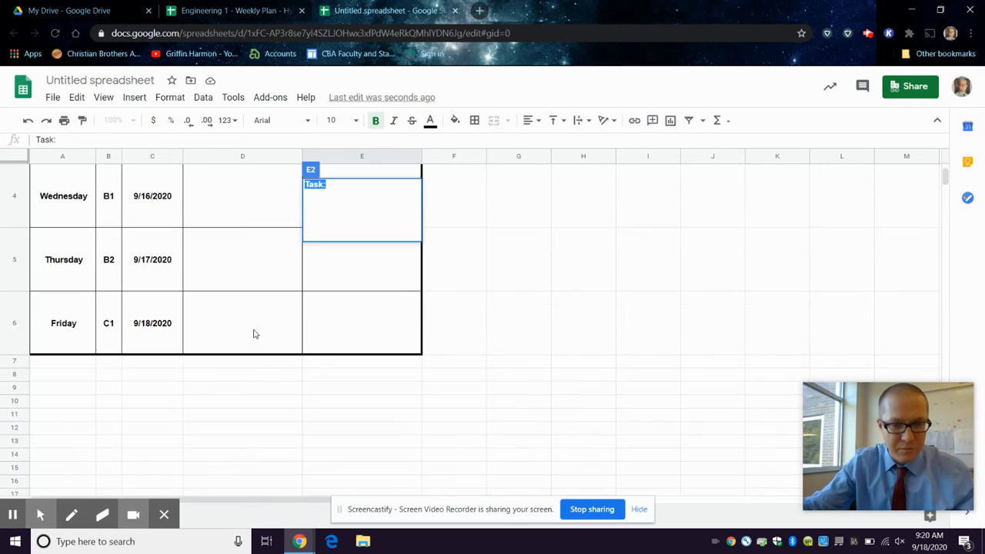
{"action": "scroll", "coordinate": [264, 331], "scroll_direction": "up", "scroll_amount": 2}
{"action": "left_click", "coordinate": [515, 289]}
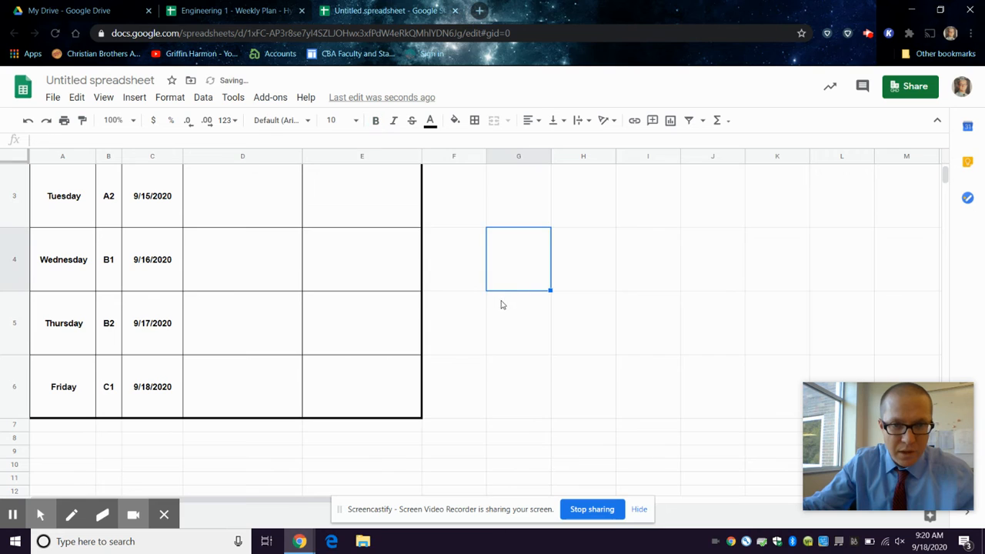
Step: Copy the whole weekly table A1 to E6 and paste it beside the original, starting at cell G1
{"action": "scroll", "coordinate": [501, 303], "scroll_direction": "up", "scroll_amount": 1}
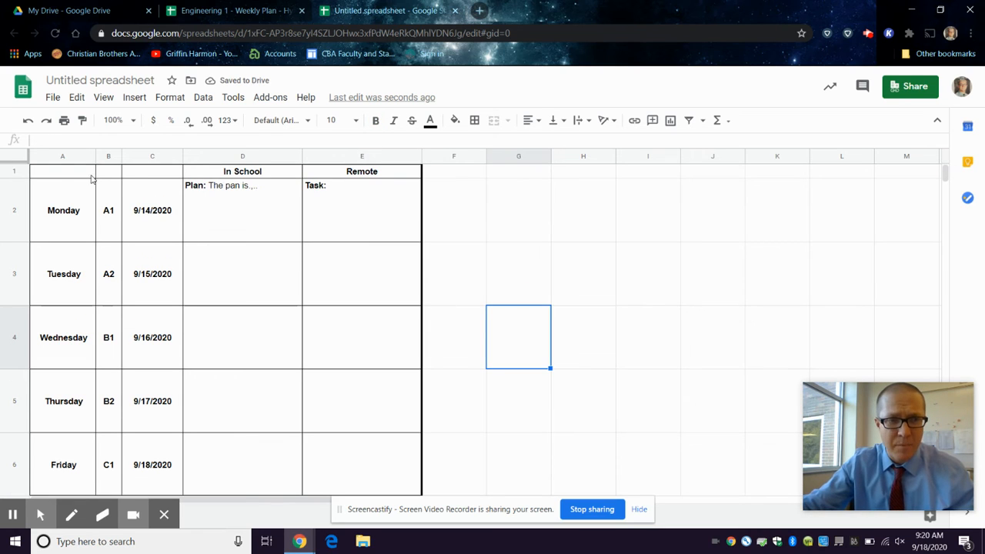
{"action": "left_click", "coordinate": [81, 174]}
{"action": "scroll", "coordinate": [178, 224], "scroll_direction": "down", "scroll_amount": 3}
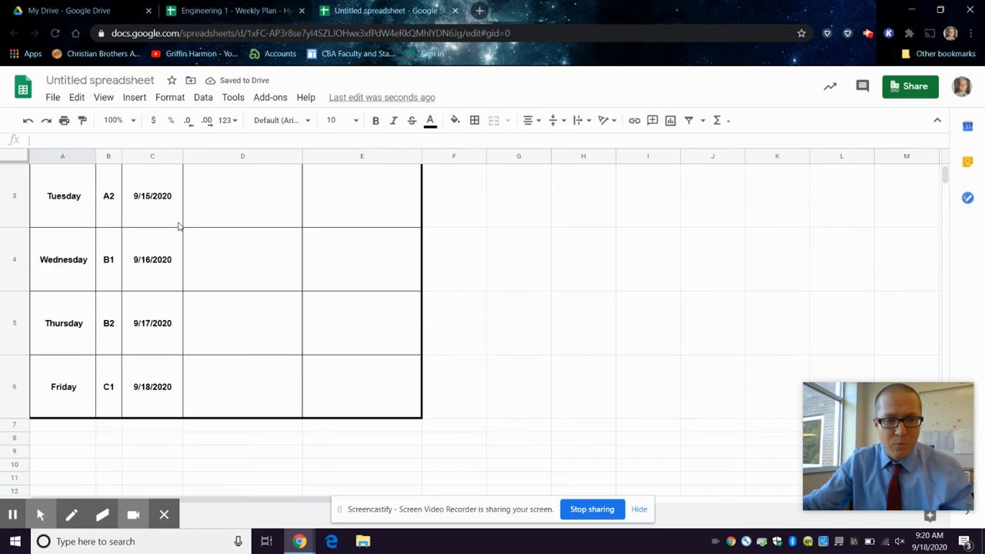
{"action": "scroll", "coordinate": [199, 232], "scroll_direction": "up", "scroll_amount": 3}
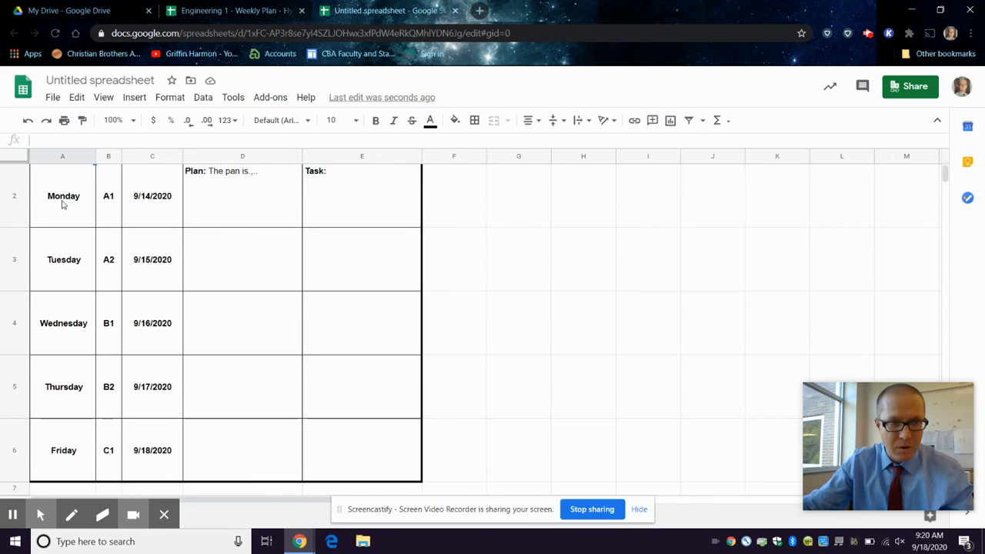
{"action": "scroll", "coordinate": [63, 204], "scroll_direction": "up", "scroll_amount": 1}
{"action": "left_click", "coordinate": [378, 446], "text": "shift"}
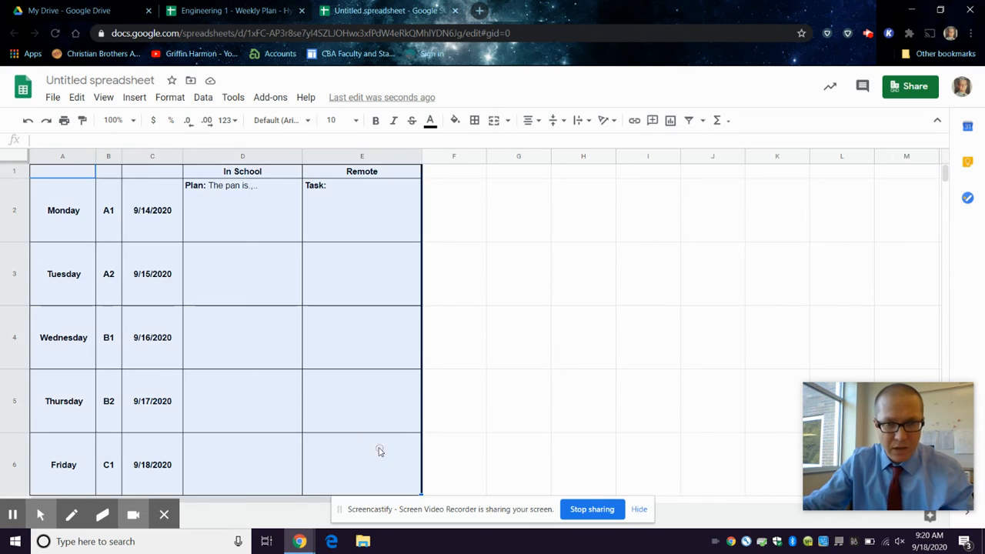
{"action": "scroll", "coordinate": [378, 453], "scroll_direction": "down", "scroll_amount": 1}
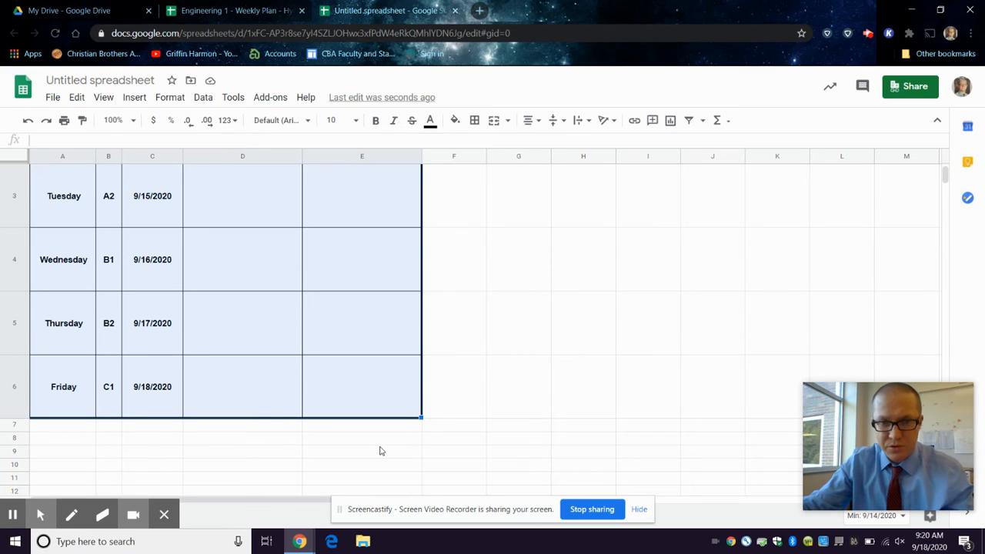
{"action": "scroll", "coordinate": [462, 400], "scroll_direction": "up", "scroll_amount": 1}
{"action": "left_click", "coordinate": [501, 176]}
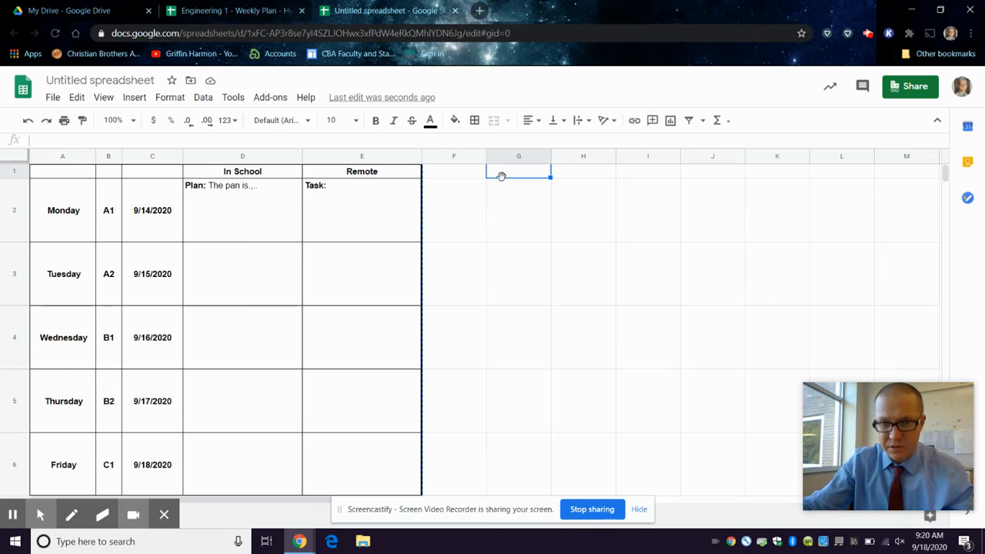
{"action": "left_click", "coordinate": [504, 175]}
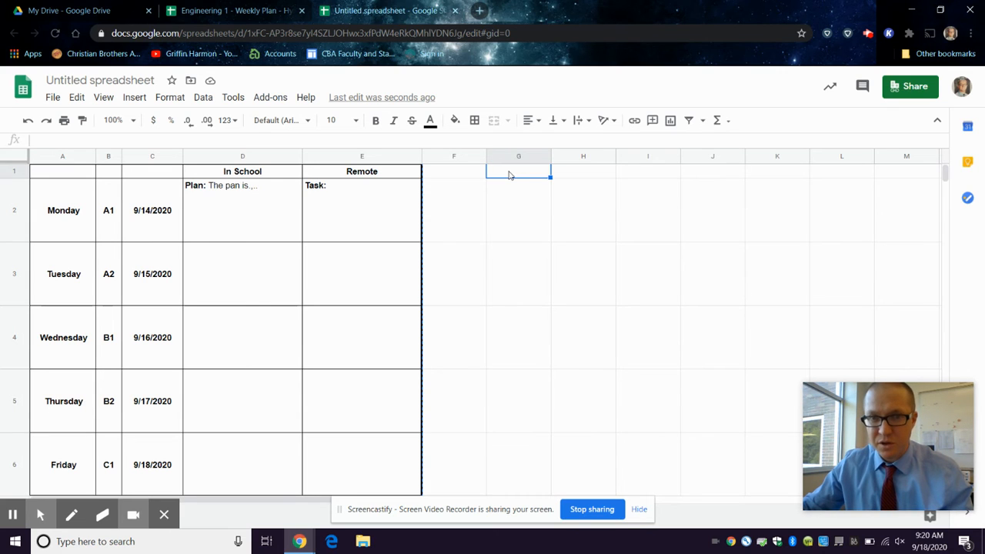
{"action": "key", "text": "ctrl+v"}
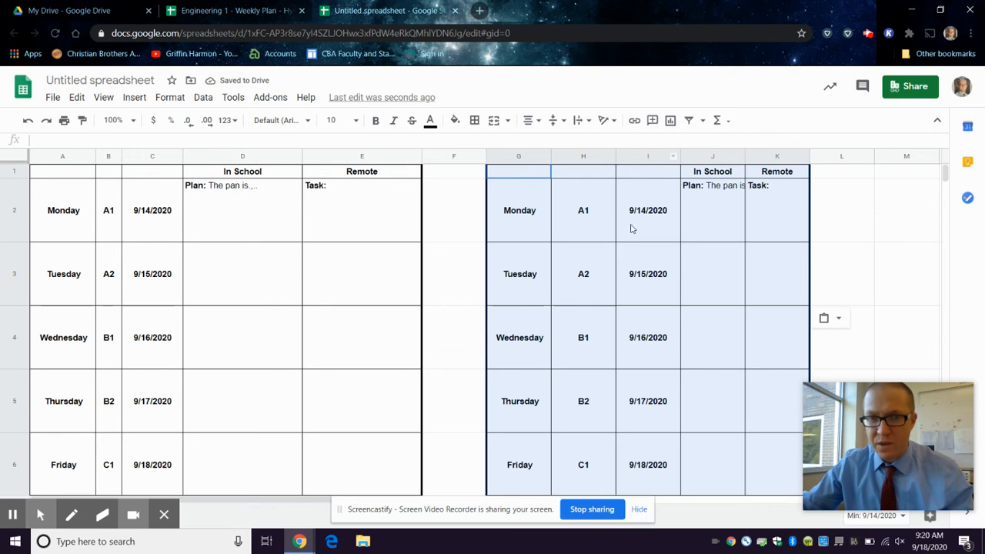
Step: Widen the copied table's In School and Remote columns J and K together to nearly double their width
{"action": "left_click", "coordinate": [724, 157]}
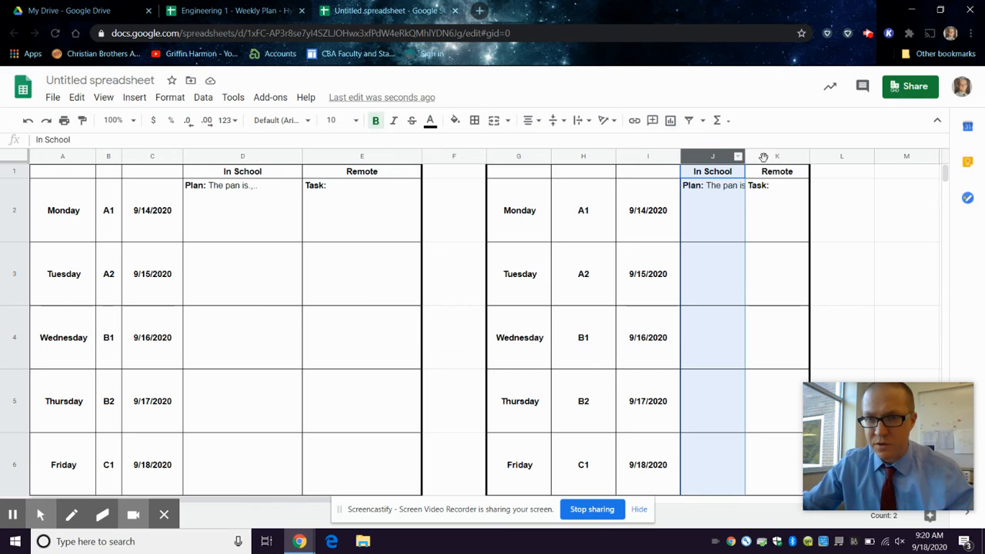
{"action": "left_click", "coordinate": [763, 157], "text": "shift"}
{"action": "left_click_drag", "start_coordinate": [744, 156], "coordinate": [795, 155]}
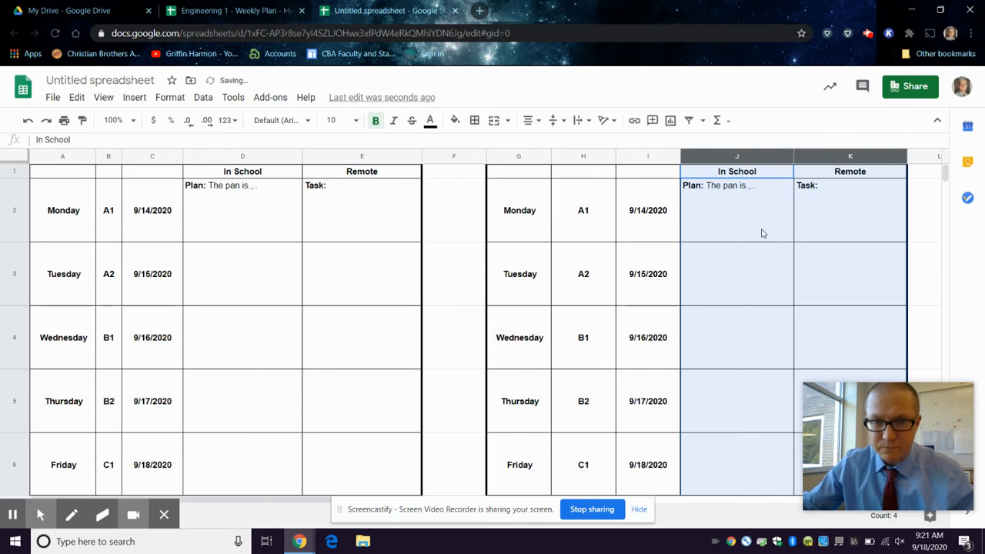
{"action": "left_click", "coordinate": [762, 233]}
Step: Set the copied table's Monday date in cell I2 to 9/21/2020
{"action": "left_click", "coordinate": [649, 215]}
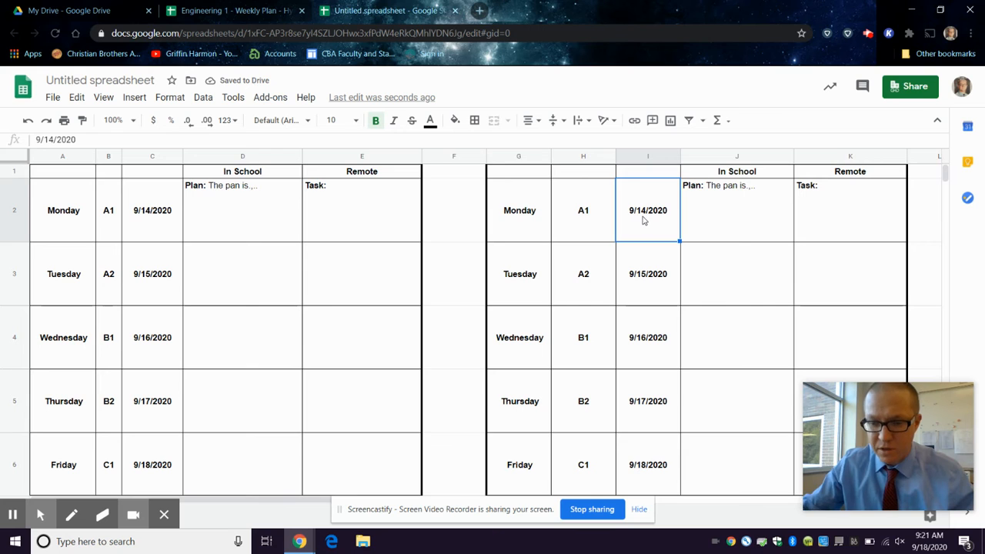
{"action": "type", "text": "9/"}
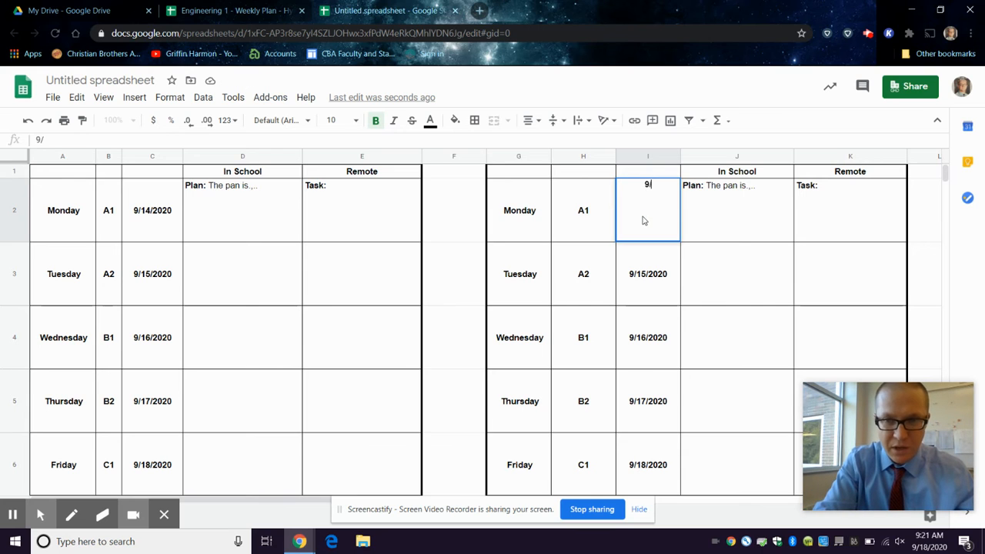
{"action": "type", "text": "21/2020"}
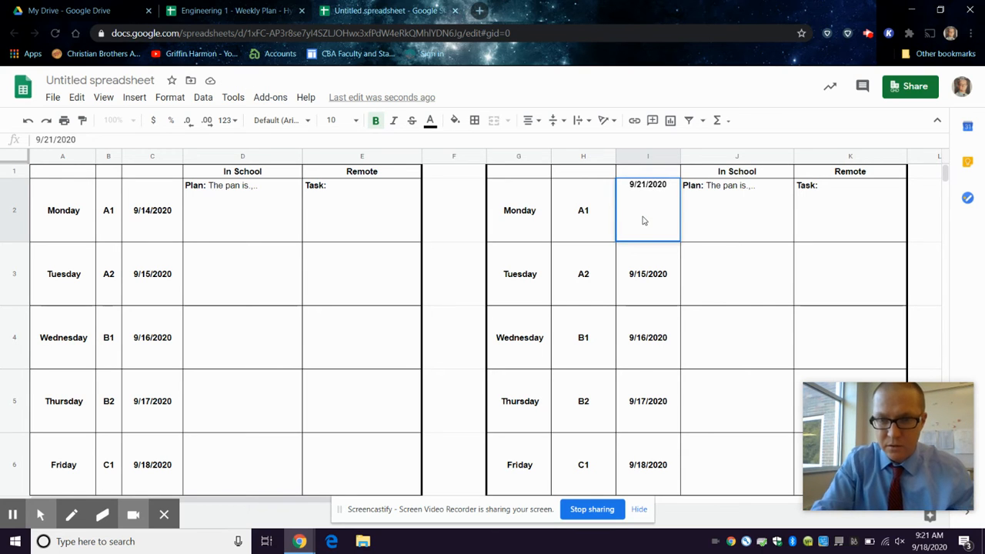
{"action": "key", "text": "Return"}
Step: Autofill the consecutive dates from I2 down to I6, so the copied week runs through 9/25/2020
{"action": "left_click", "coordinate": [666, 226]}
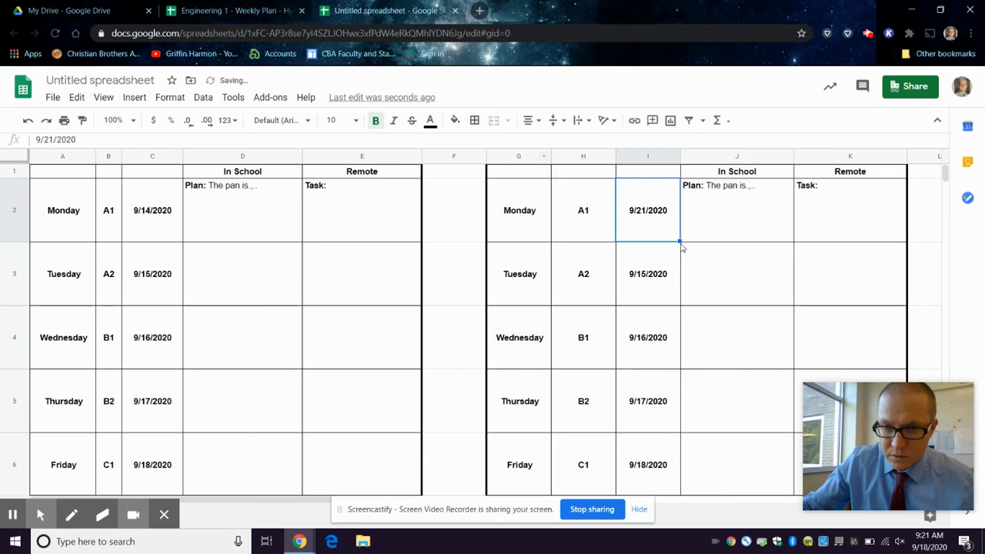
{"action": "left_click_drag", "start_coordinate": [680, 241], "coordinate": [677, 435]}
{"action": "left_click_drag", "start_coordinate": [676, 491], "coordinate": [677, 491]}
{"action": "left_click", "coordinate": [677, 239]}
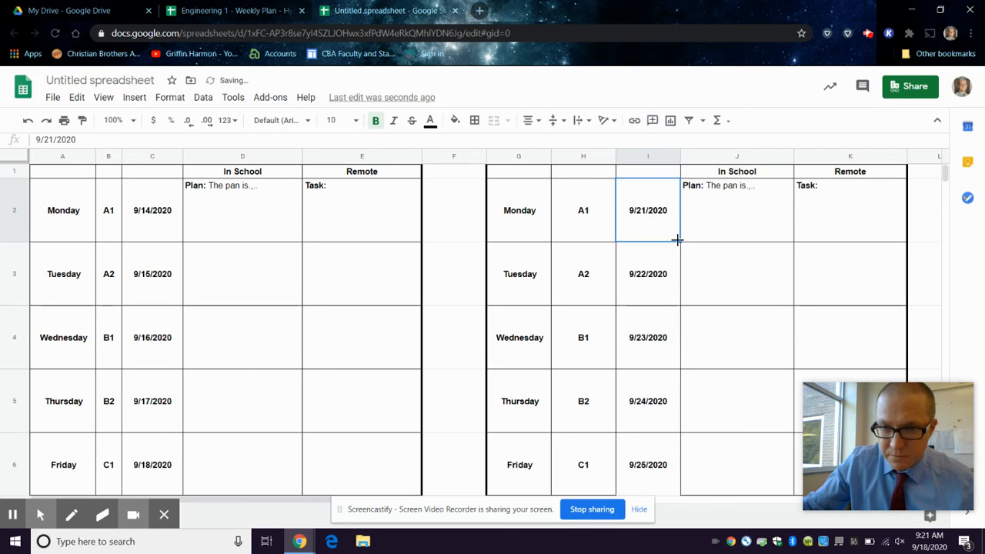
{"action": "left_click_drag", "start_coordinate": [680, 242], "coordinate": [682, 493]}
{"action": "scroll", "coordinate": [682, 461], "scroll_direction": "down", "scroll_amount": 2}
{"action": "left_click", "coordinate": [713, 284]}
{"action": "scroll", "coordinate": [713, 284], "scroll_direction": "up", "scroll_amount": 2}
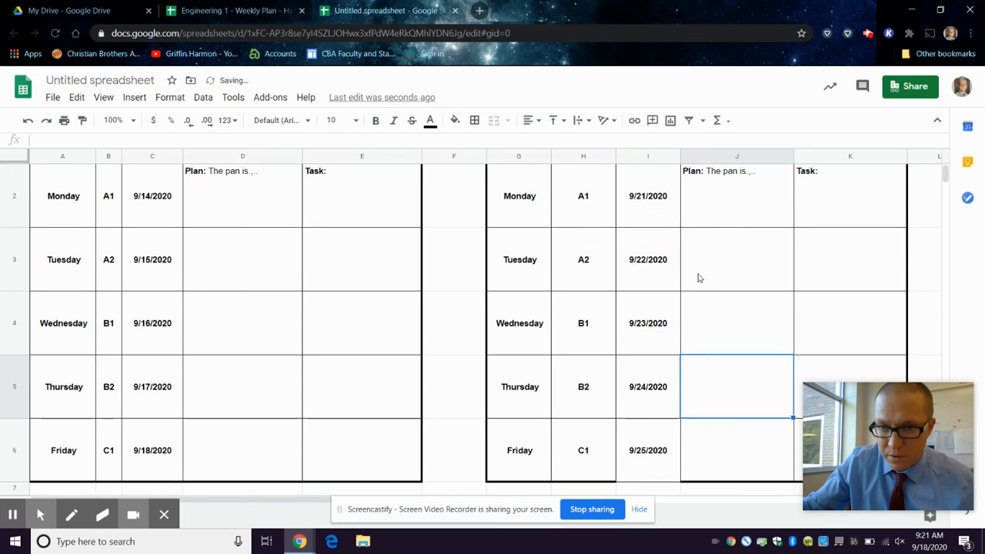
{"action": "left_click", "coordinate": [659, 213]}
{"action": "left_click_drag", "start_coordinate": [678, 261], "coordinate": [663, 477]}
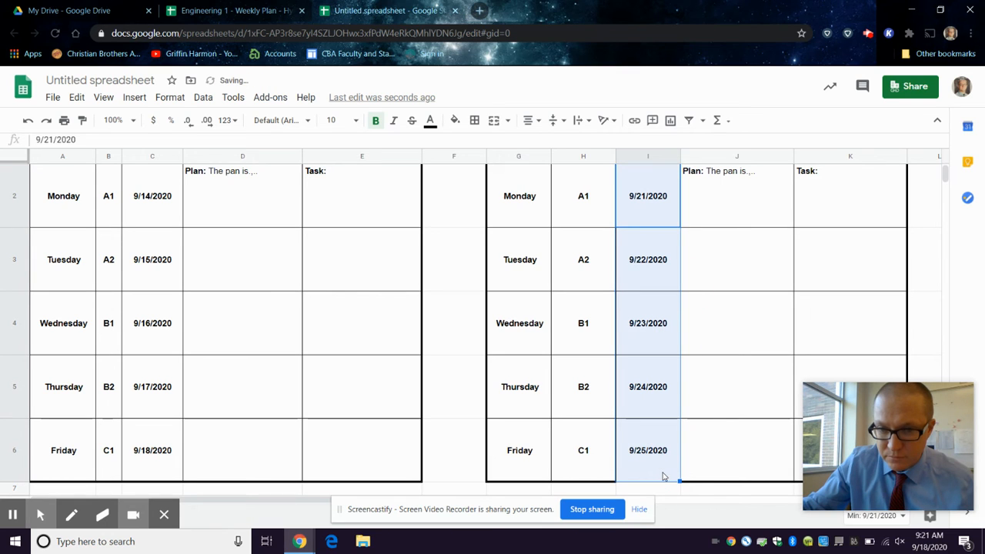
{"action": "left_click", "coordinate": [683, 389]}
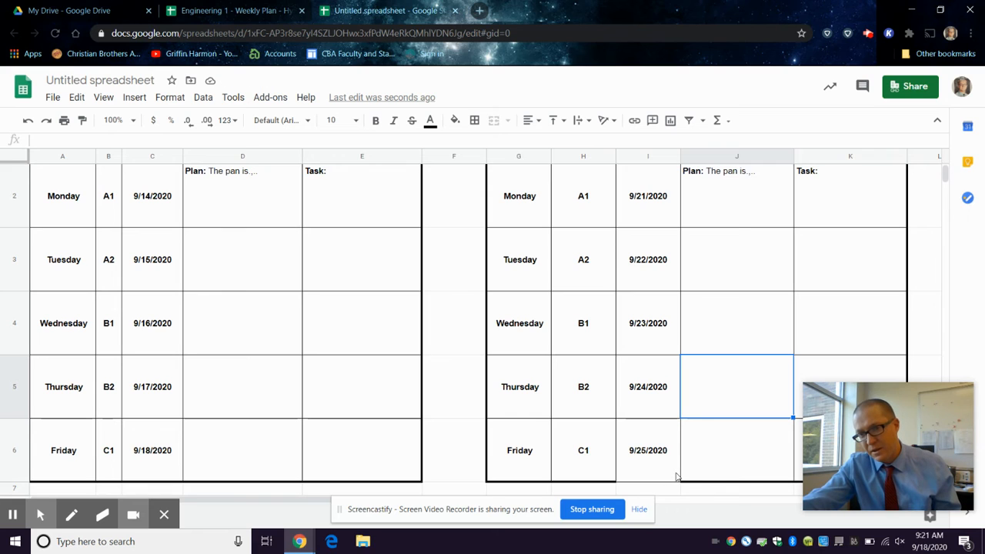
{"action": "left_click", "coordinate": [651, 465]}
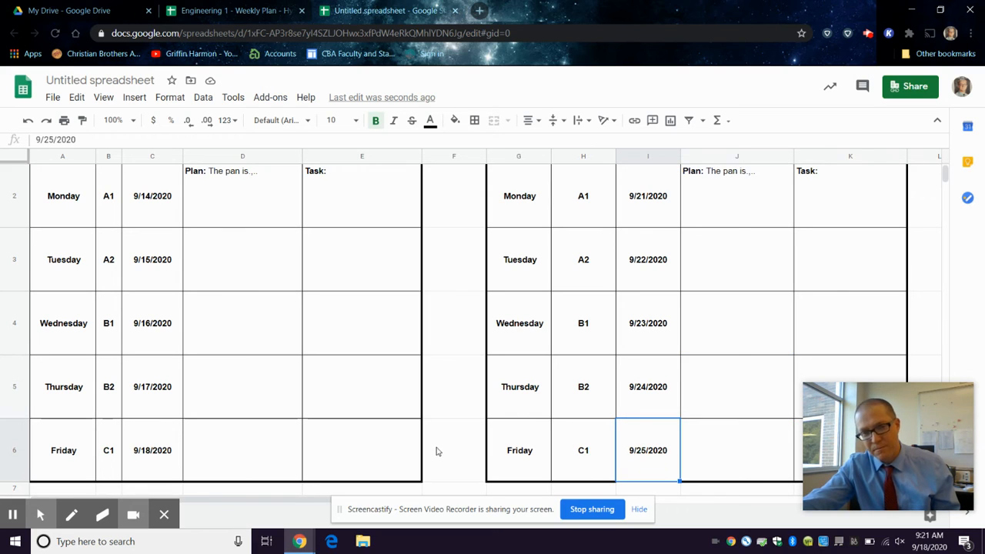
{"action": "left_click", "coordinate": [378, 471]}
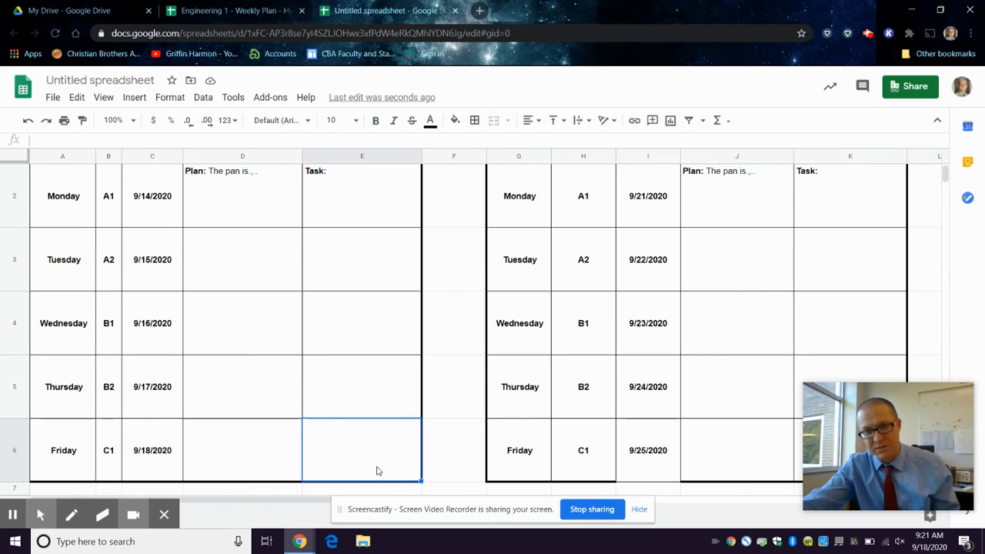
{"action": "scroll", "coordinate": [257, 372], "scroll_direction": "up", "scroll_amount": 1}
{"action": "left_click", "coordinate": [75, 175], "text": "shift"}
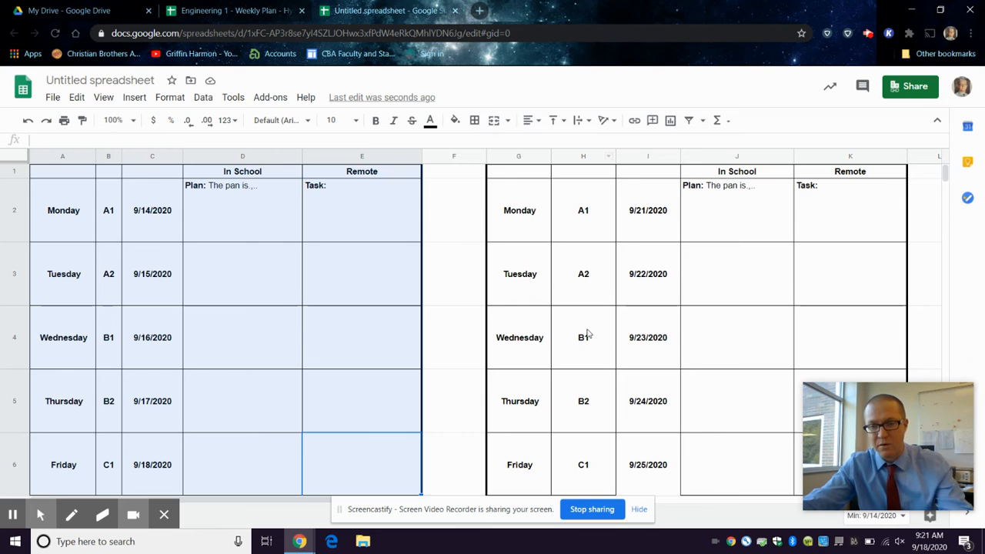
{"action": "scroll", "coordinate": [588, 343], "scroll_direction": "down", "scroll_amount": 1}
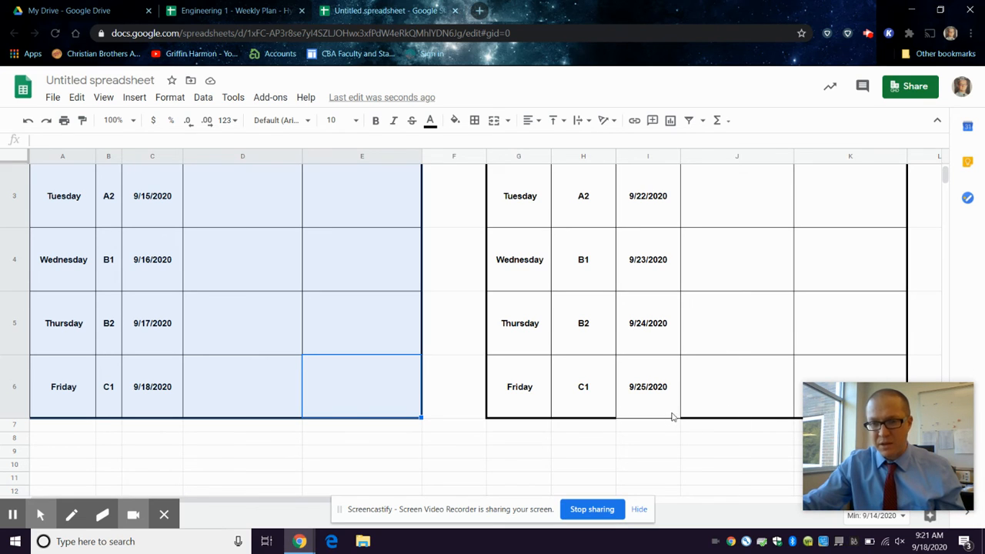
{"action": "scroll", "coordinate": [570, 452], "scroll_direction": "up", "scroll_amount": 2}
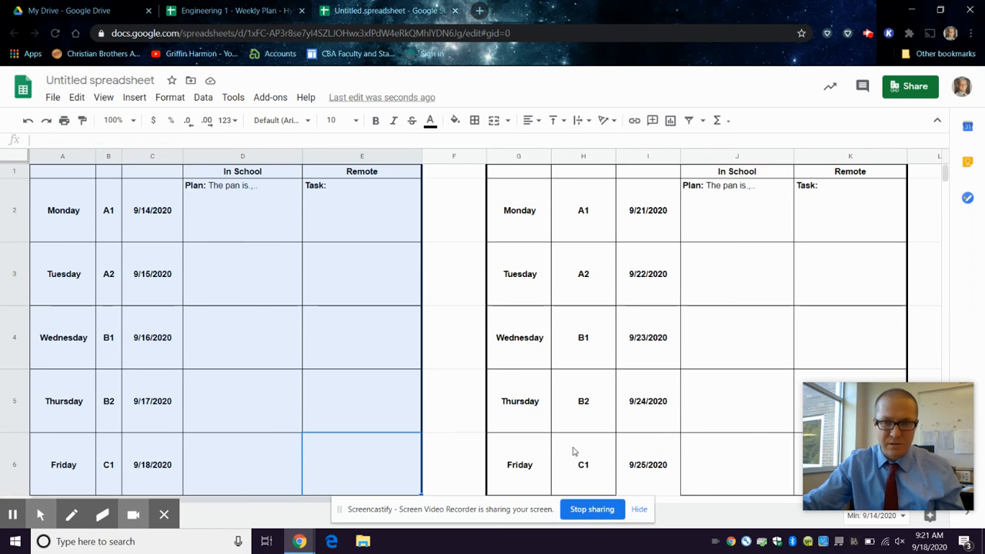
{"action": "scroll", "coordinate": [660, 416], "scroll_direction": "down", "scroll_amount": 3}
{"action": "scroll", "coordinate": [655, 382], "scroll_direction": "up", "scroll_amount": 3}
{"action": "scroll", "coordinate": [656, 385], "scroll_direction": "up", "scroll_amount": 1}
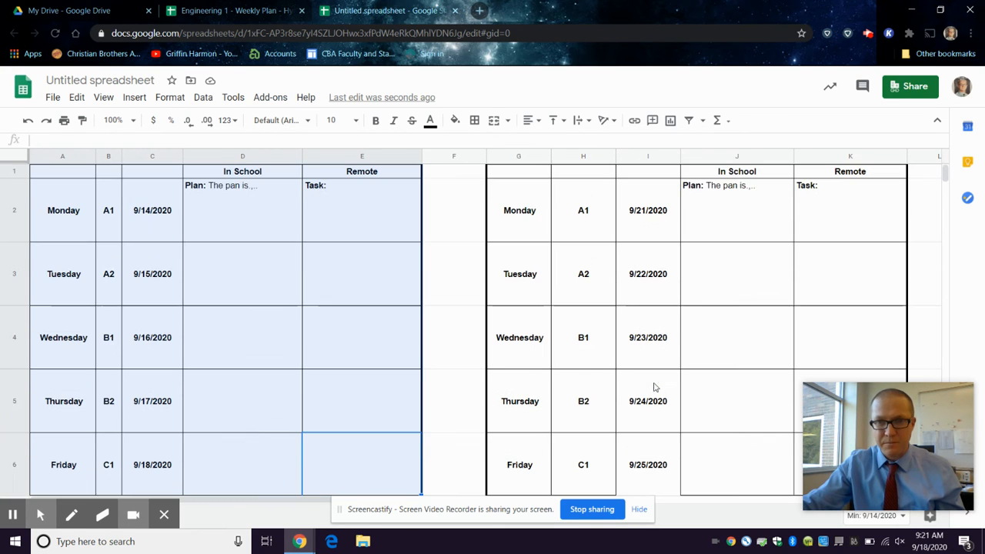
Step: Correct "pan" to "plan" in the Monday In School cells D2 and J2 of both weekly tables
{"action": "left_click", "coordinate": [726, 200]}
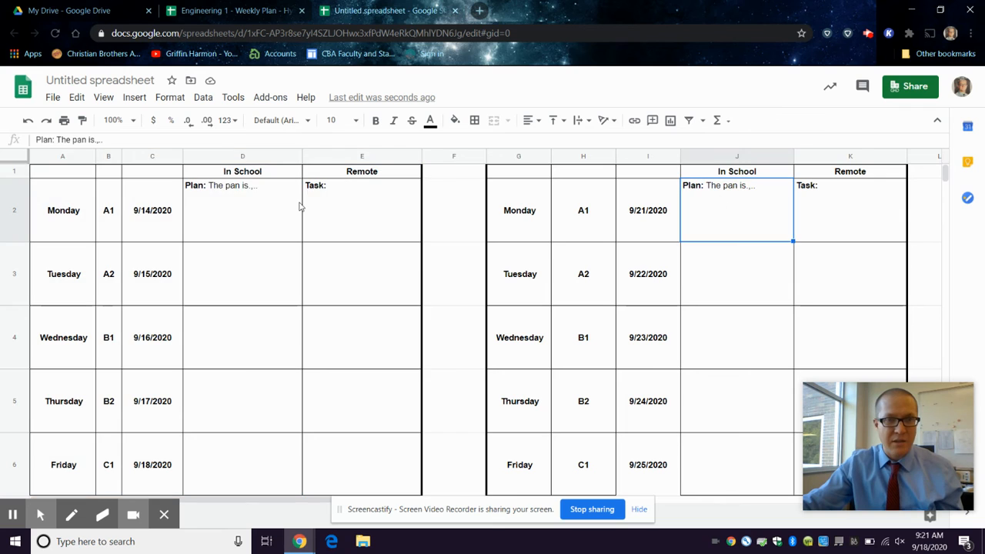
{"action": "left_click", "coordinate": [227, 208]}
{"action": "left_click", "coordinate": [74, 140]}
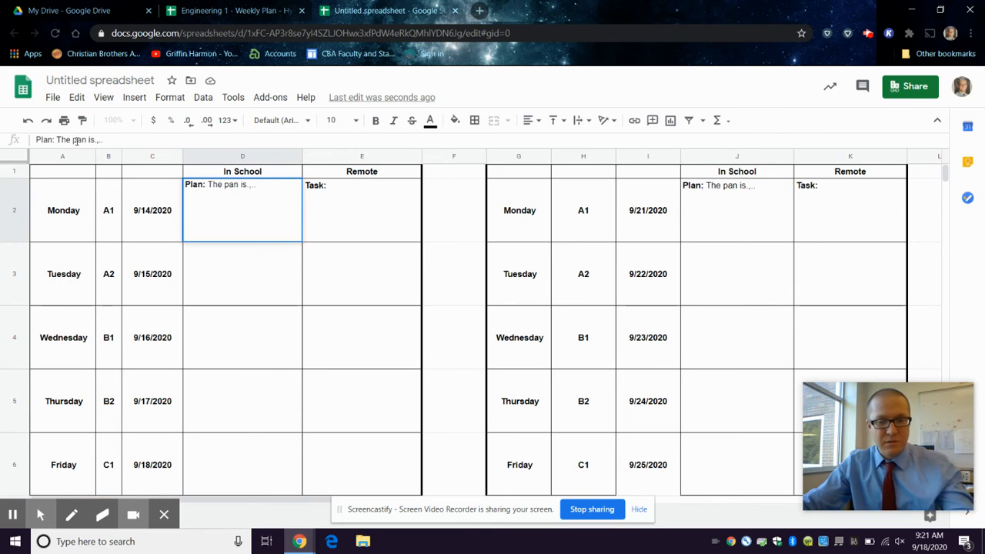
{"action": "type", "text": "l"}
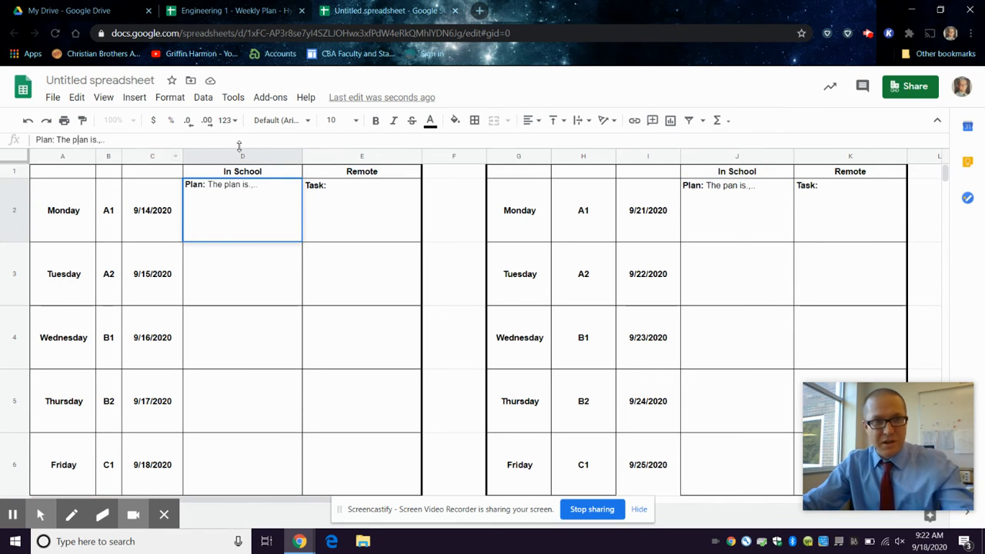
{"action": "left_click", "coordinate": [726, 191]}
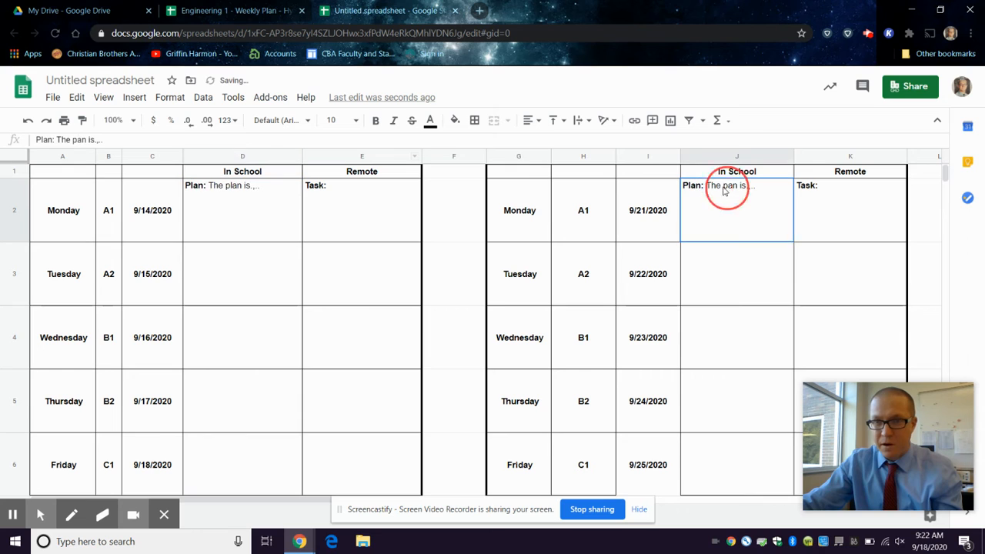
{"action": "left_click", "coordinate": [76, 140]}
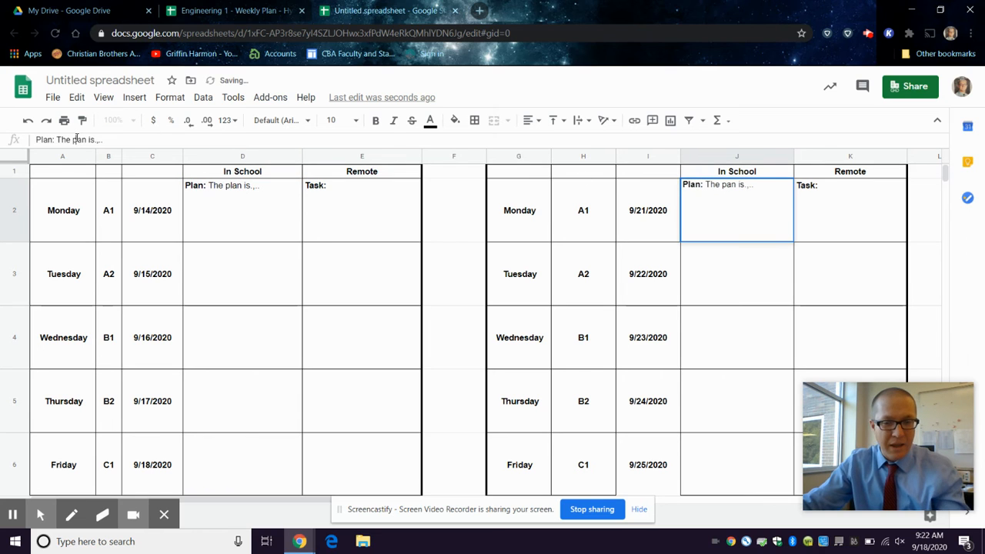
{"action": "left_click", "coordinate": [481, 224]}
Step: Check the layout of the Engineering 1 weekly plan against the new sheet, and return to the untitled spreadsheet
{"action": "scroll", "coordinate": [486, 245], "scroll_direction": "down", "scroll_amount": 2}
{"action": "scroll", "coordinate": [486, 245], "scroll_direction": "up", "scroll_amount": 2}
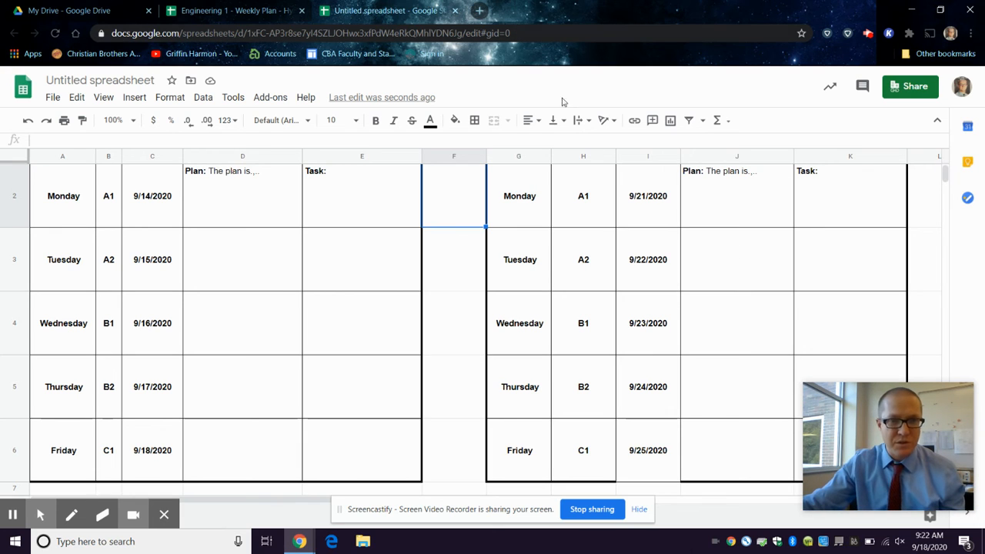
{"action": "scroll", "coordinate": [695, 340], "scroll_direction": "up", "scroll_amount": 1}
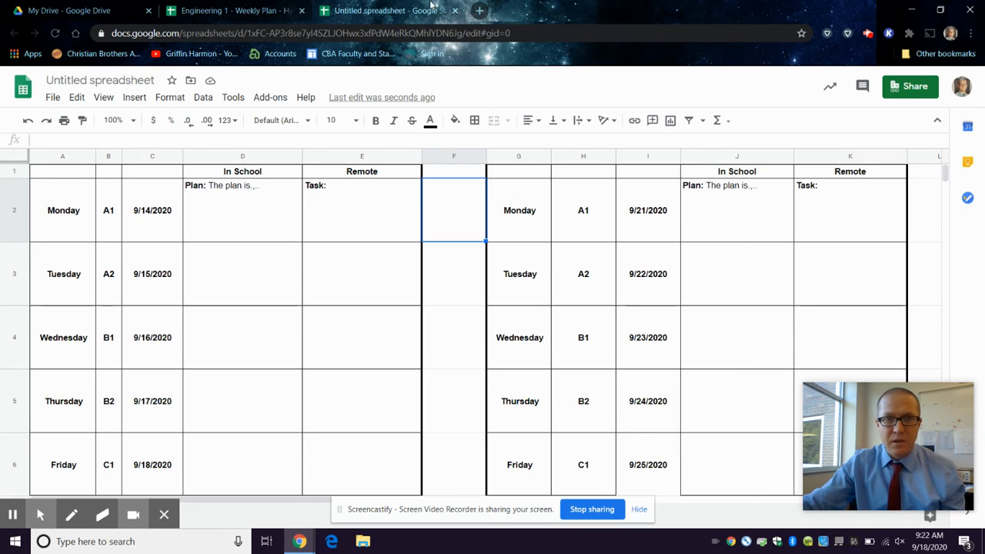
{"action": "left_click", "coordinate": [282, 16]}
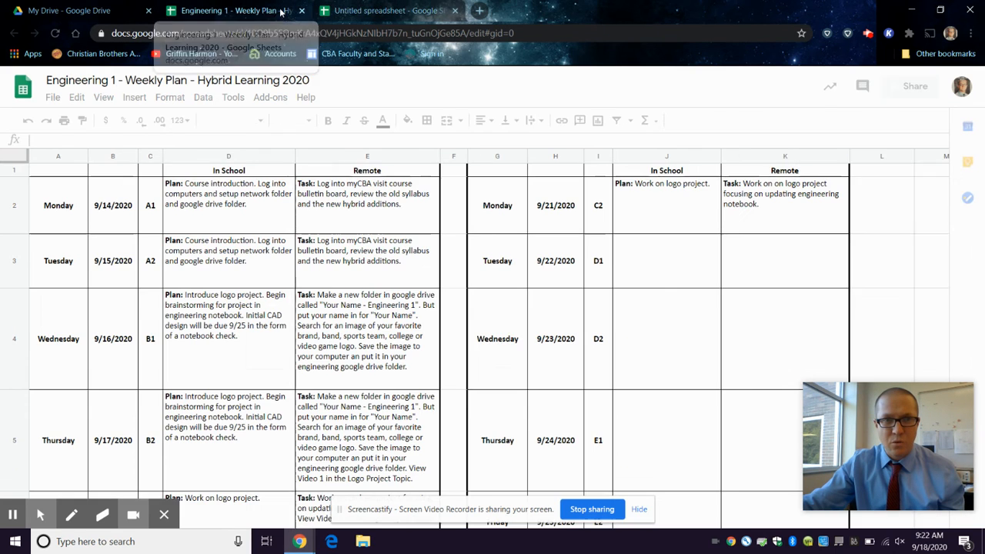
{"action": "left_click", "coordinate": [385, 11]}
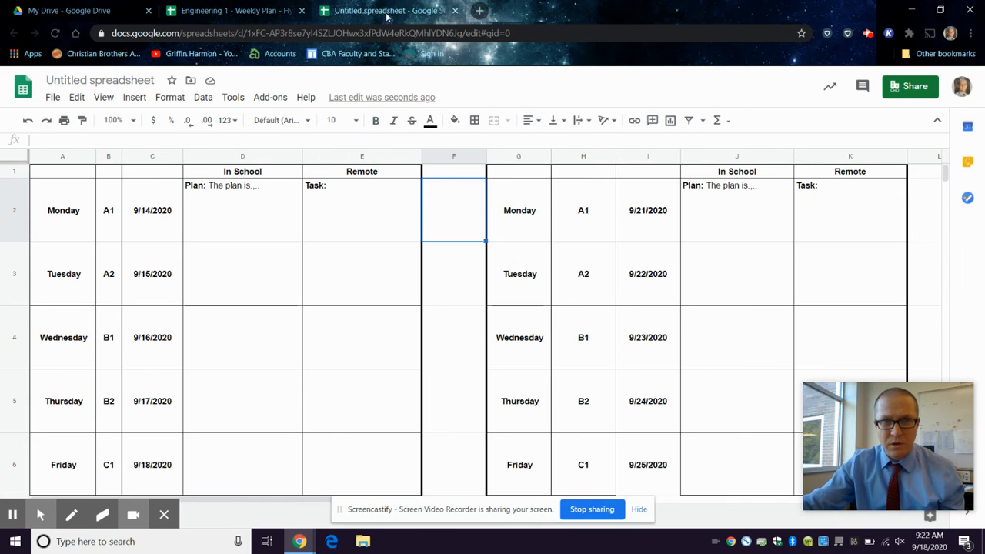
Step: Autofill the second week's Plan text from J2 down to J6 and its Task label from K2 down to K6
{"action": "left_click", "coordinate": [707, 212]}
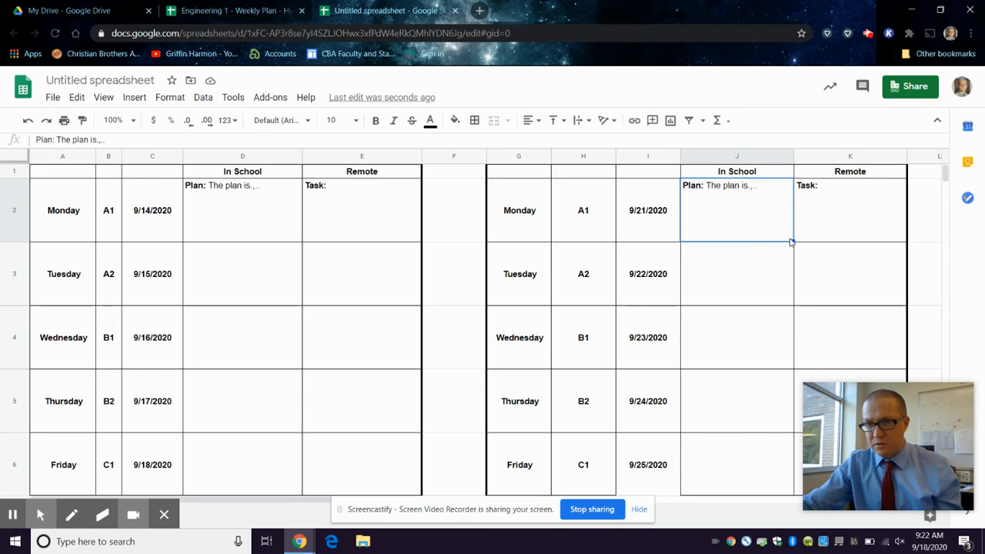
{"action": "left_click_drag", "start_coordinate": [793, 239], "coordinate": [775, 492]}
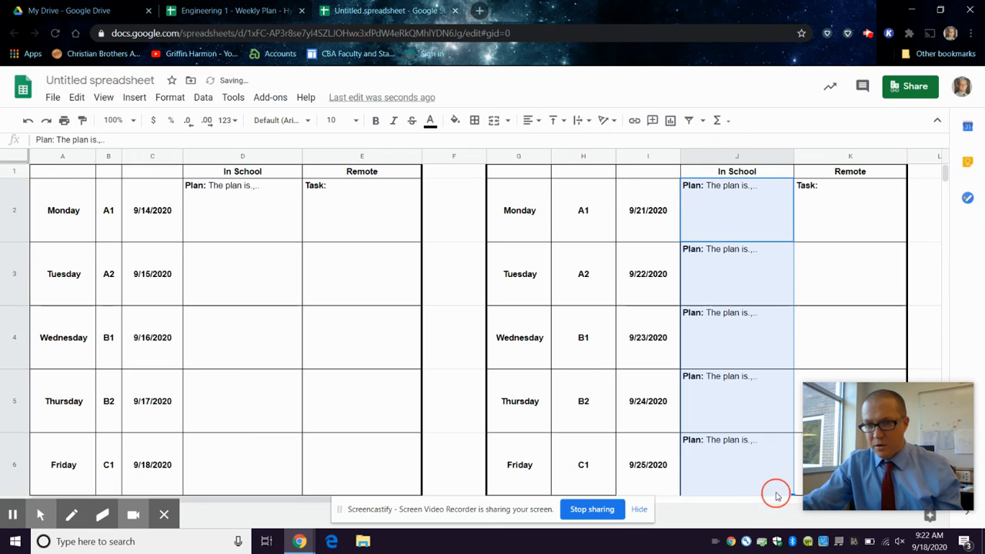
{"action": "left_click", "coordinate": [859, 193]}
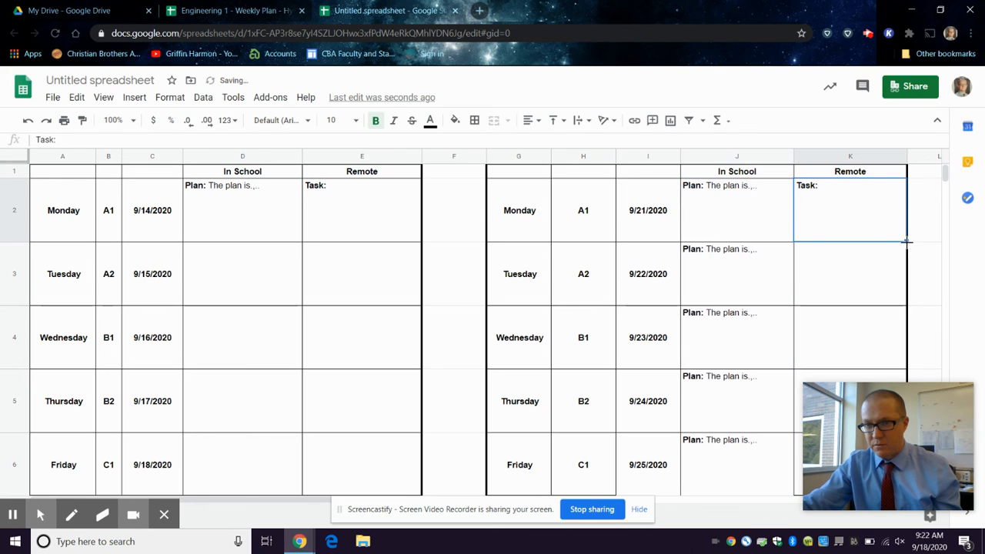
{"action": "left_click_drag", "start_coordinate": [906, 241], "coordinate": [897, 478]}
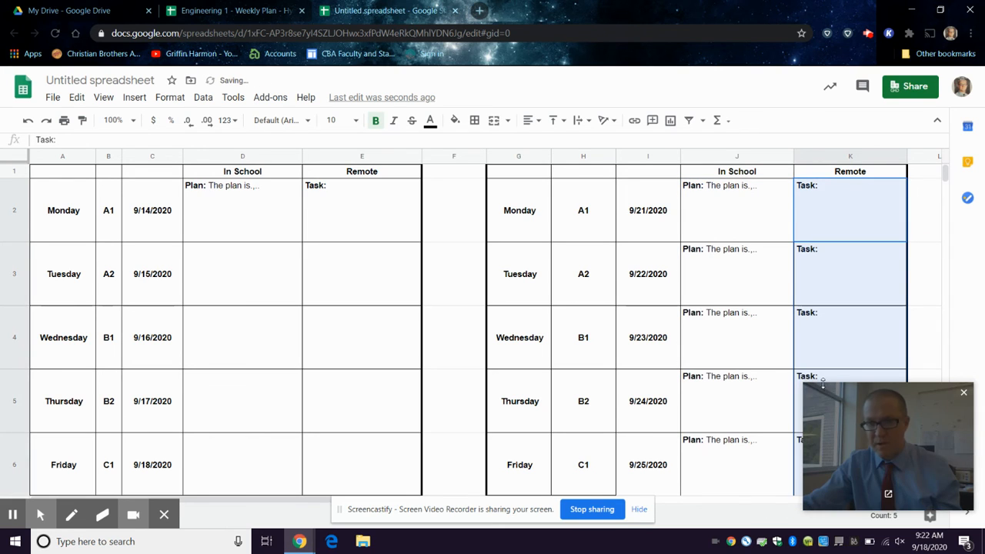
Step: Apply a thin solid outer border around the second week's table, G1 to K6
{"action": "scroll", "coordinate": [729, 364], "scroll_direction": "down", "scroll_amount": 1}
{"action": "scroll", "coordinate": [729, 364], "scroll_direction": "down", "scroll_amount": 1}
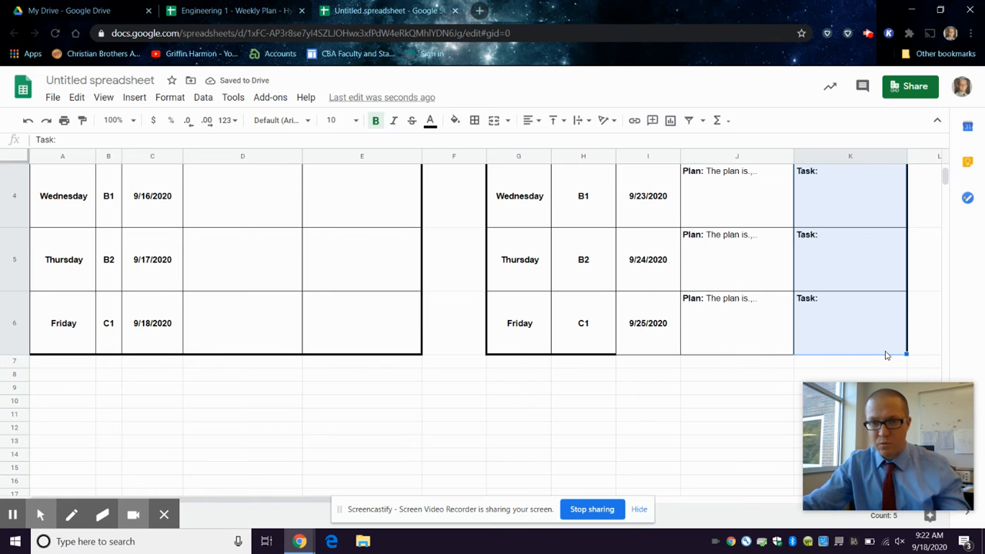
{"action": "left_click", "coordinate": [886, 350]}
{"action": "scroll", "coordinate": [590, 282], "scroll_direction": "up", "scroll_amount": 3}
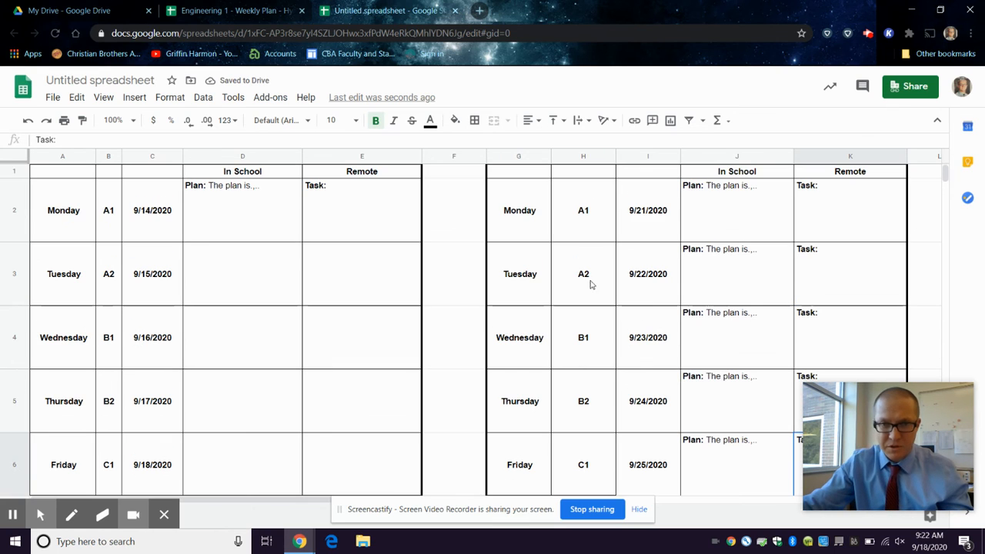
{"action": "left_click", "coordinate": [506, 175], "text": "shift"}
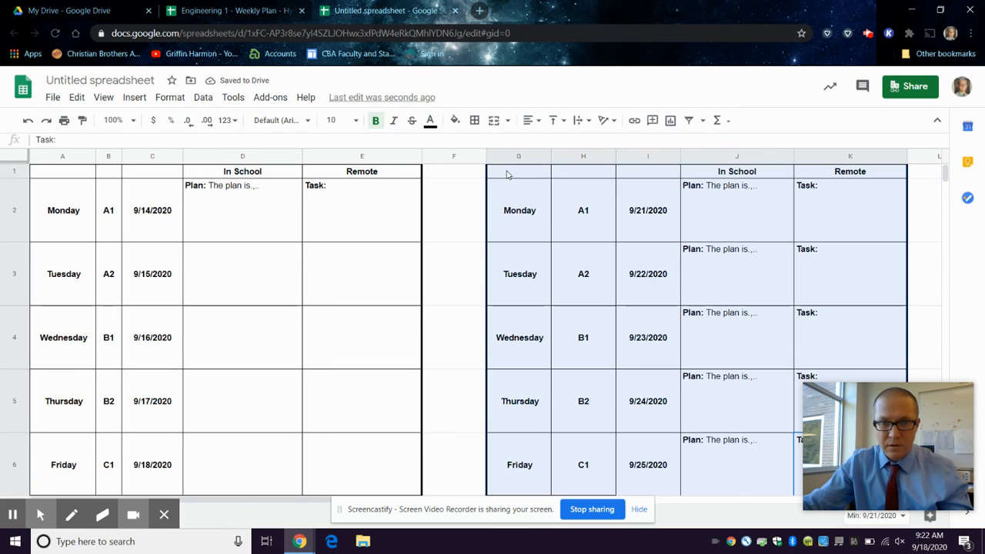
{"action": "left_click", "coordinate": [475, 122]}
{"action": "left_click", "coordinate": [581, 161]}
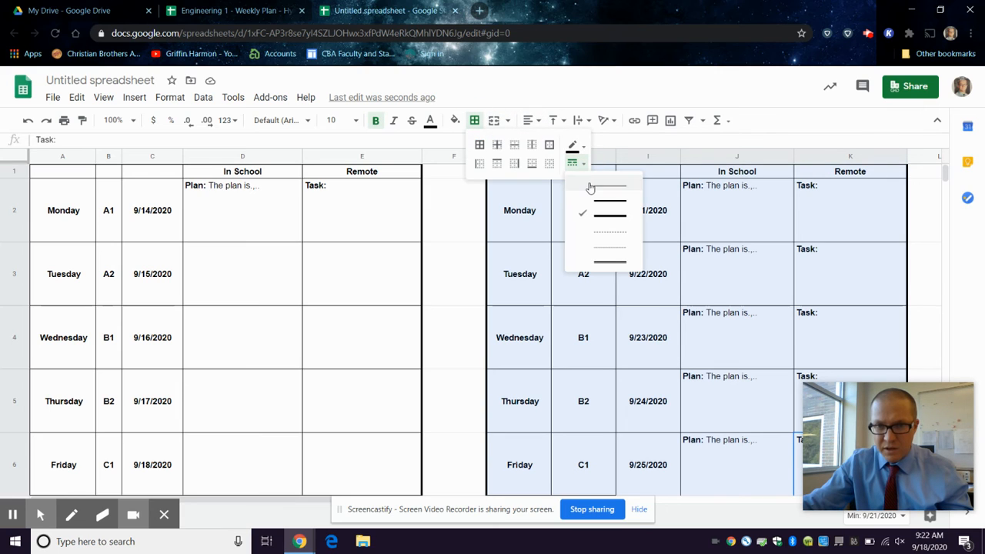
{"action": "left_click", "coordinate": [589, 187]}
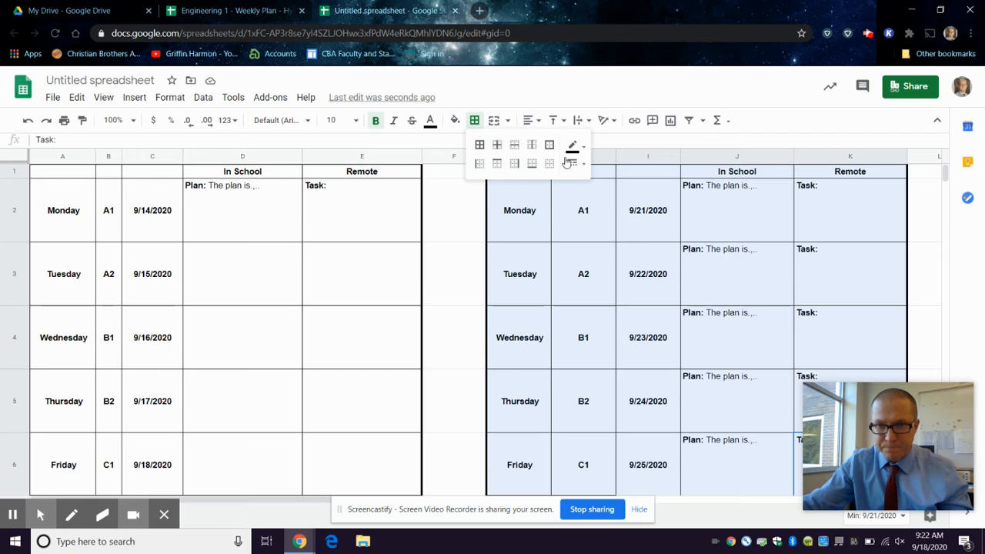
{"action": "left_click", "coordinate": [572, 165]}
{"action": "left_click", "coordinate": [593, 187]}
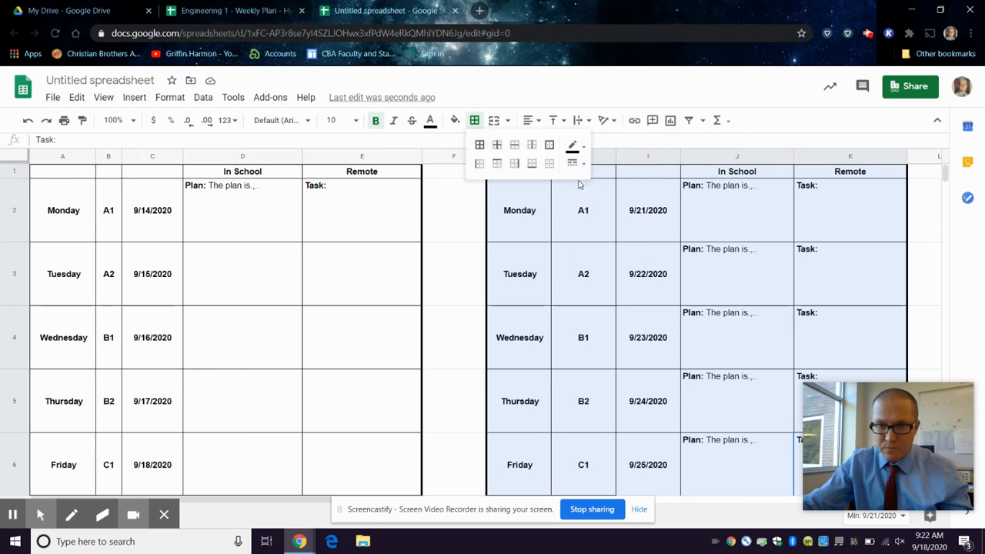
{"action": "left_click", "coordinate": [549, 145]}
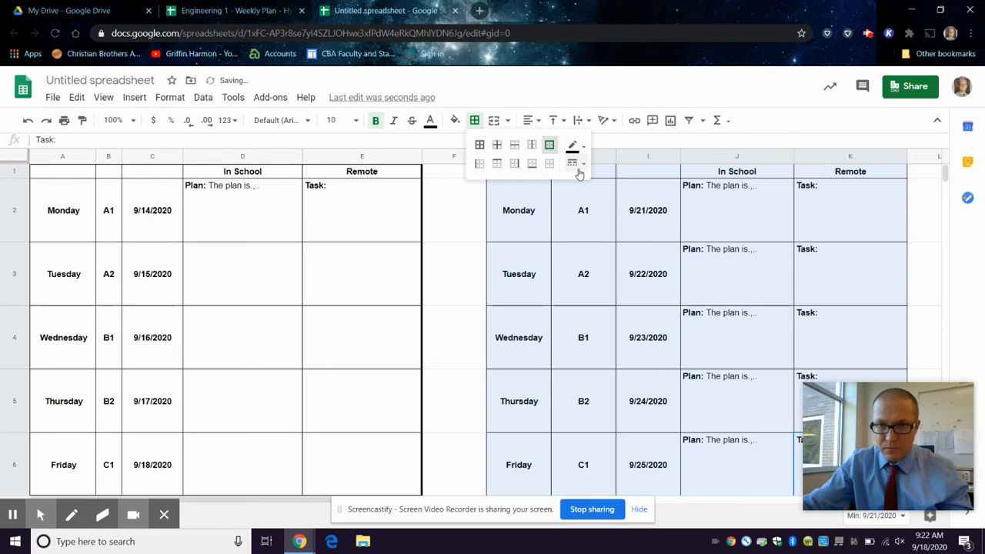
Step: Apply the same thin solid outer border around the first week's table, A1 to E6
{"action": "left_click", "coordinate": [84, 176]}
{"action": "scroll", "coordinate": [331, 300], "scroll_direction": "down", "scroll_amount": 3}
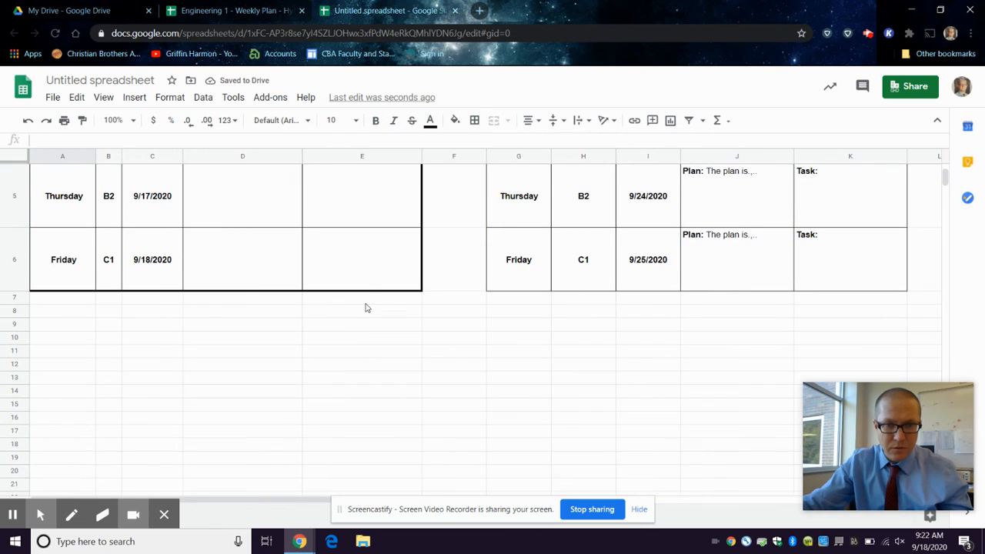
{"action": "left_click", "coordinate": [373, 274], "text": "shift"}
{"action": "scroll", "coordinate": [373, 275], "scroll_direction": "up", "scroll_amount": 4}
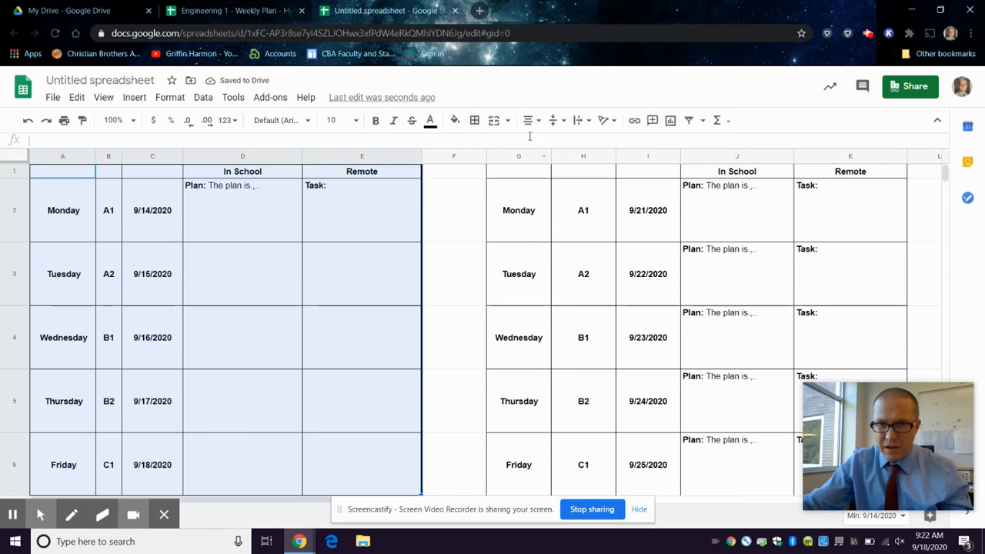
{"action": "left_click", "coordinate": [475, 121]}
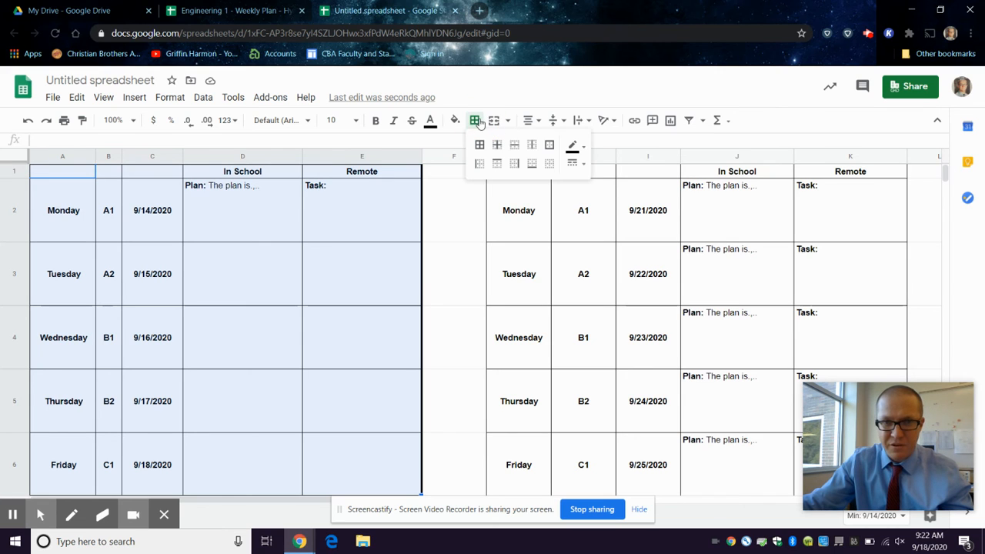
{"action": "left_click", "coordinate": [550, 146]}
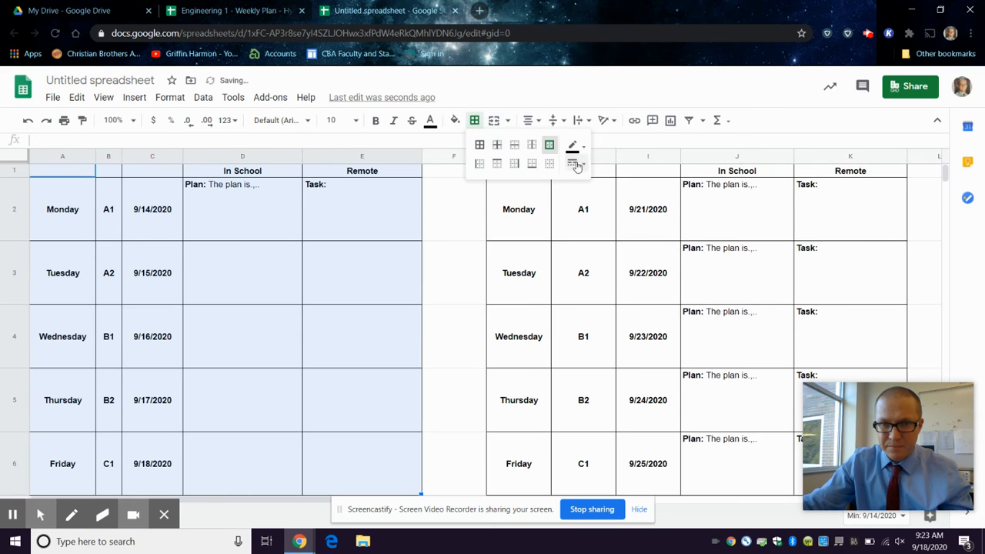
{"action": "left_click", "coordinate": [460, 260]}
{"action": "scroll", "coordinate": [662, 346], "scroll_direction": "down", "scroll_amount": 5}
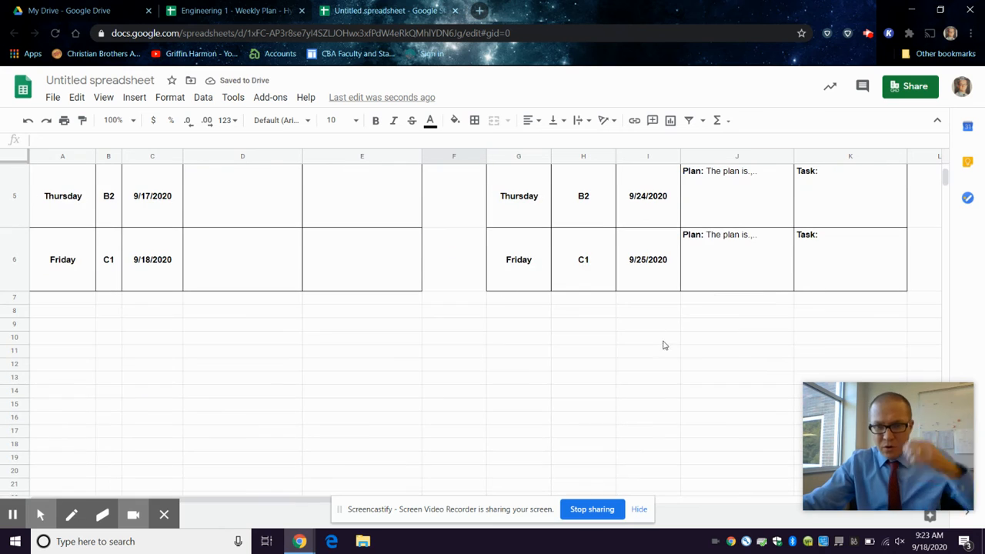
{"action": "scroll", "coordinate": [660, 326], "scroll_direction": "up", "scroll_amount": 4}
{"action": "scroll", "coordinate": [631, 328], "scroll_direction": "up", "scroll_amount": 1}
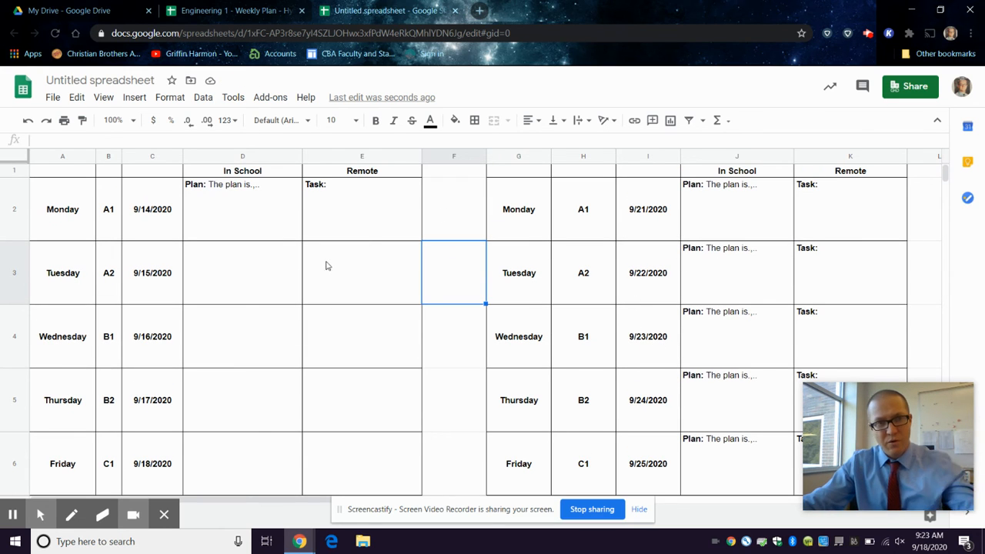
Step: Select the second week's whole table, from G1 to K6
{"action": "left_click", "coordinate": [504, 170]}
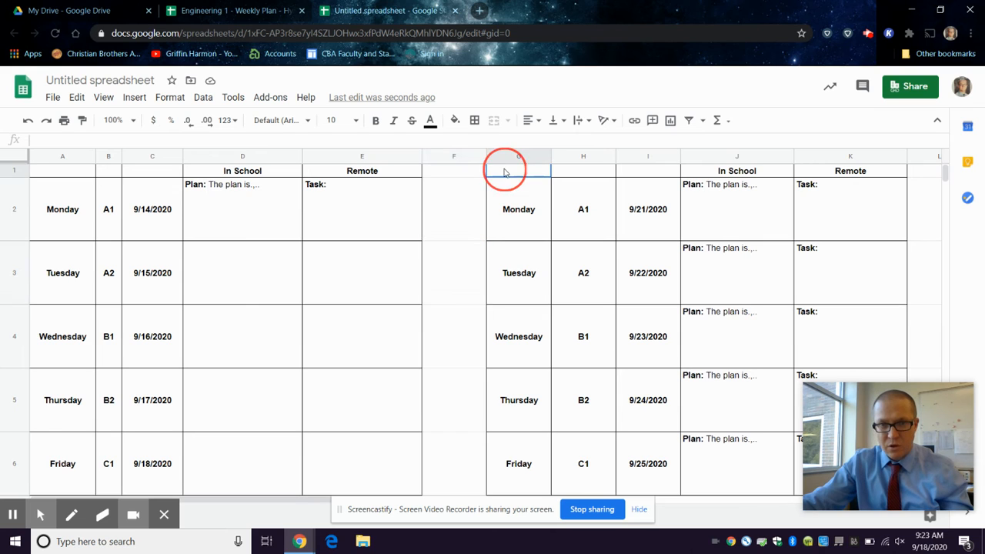
{"action": "scroll", "coordinate": [805, 327], "scroll_direction": "down", "scroll_amount": 1}
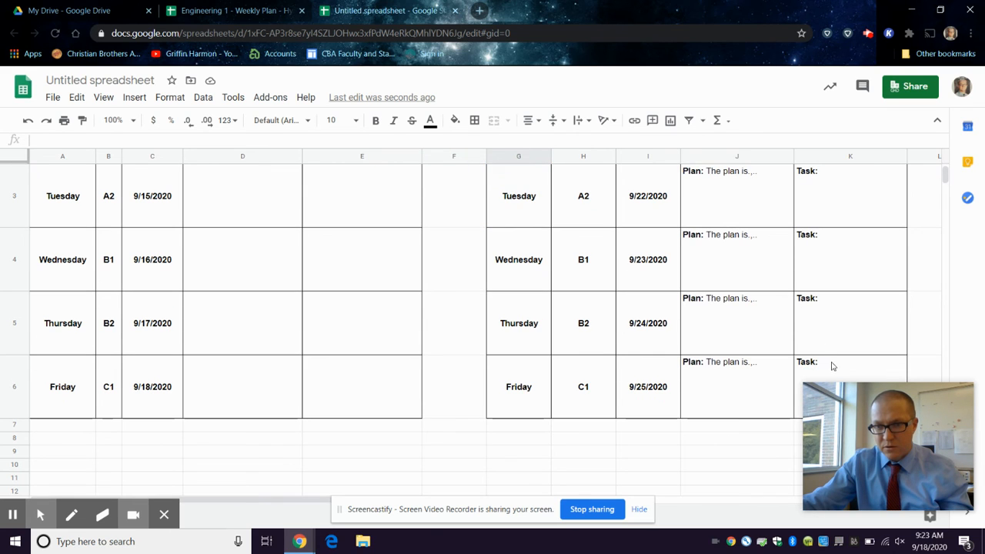
{"action": "left_click", "coordinate": [832, 366], "text": "shift"}
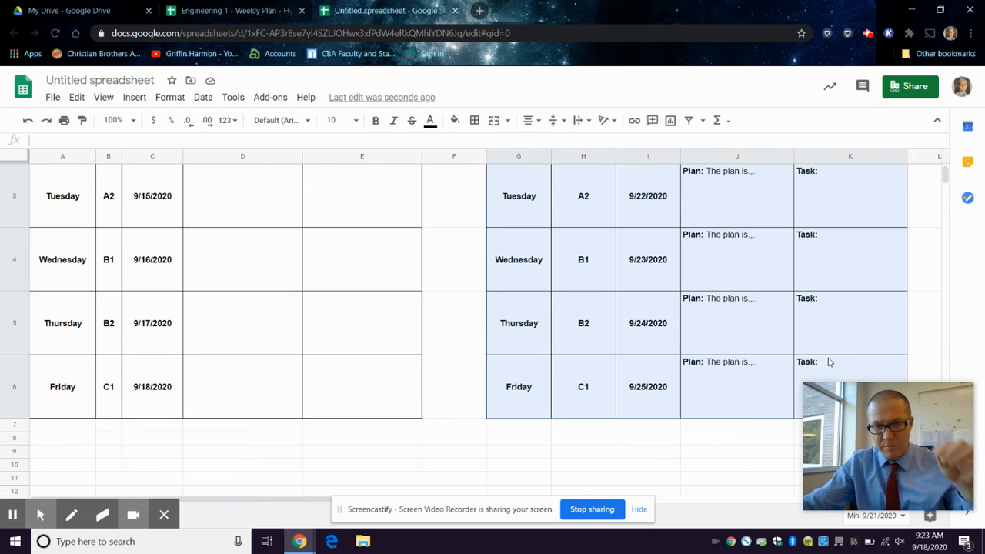
{"action": "scroll", "coordinate": [493, 331], "scroll_direction": "up", "scroll_amount": 1}
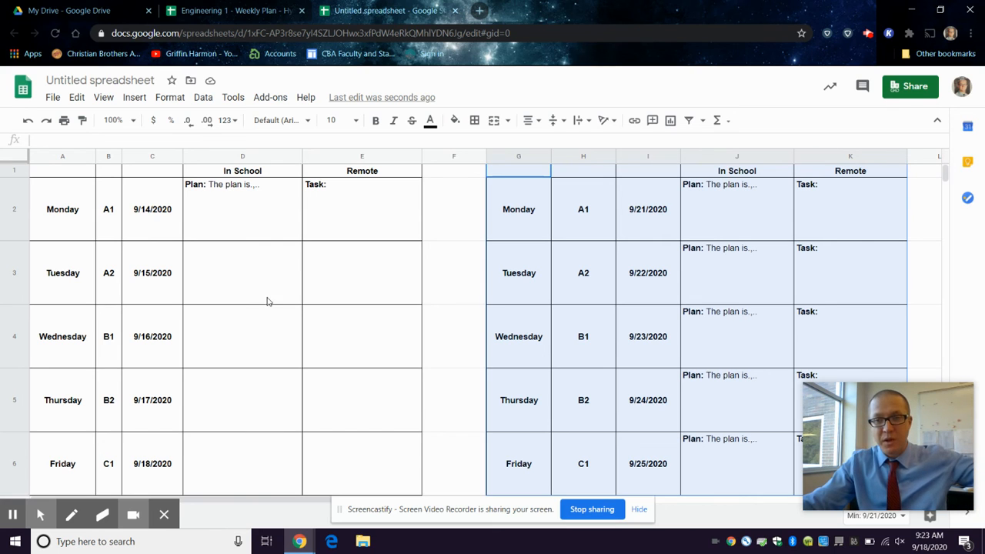
{"action": "left_click", "coordinate": [511, 176]}
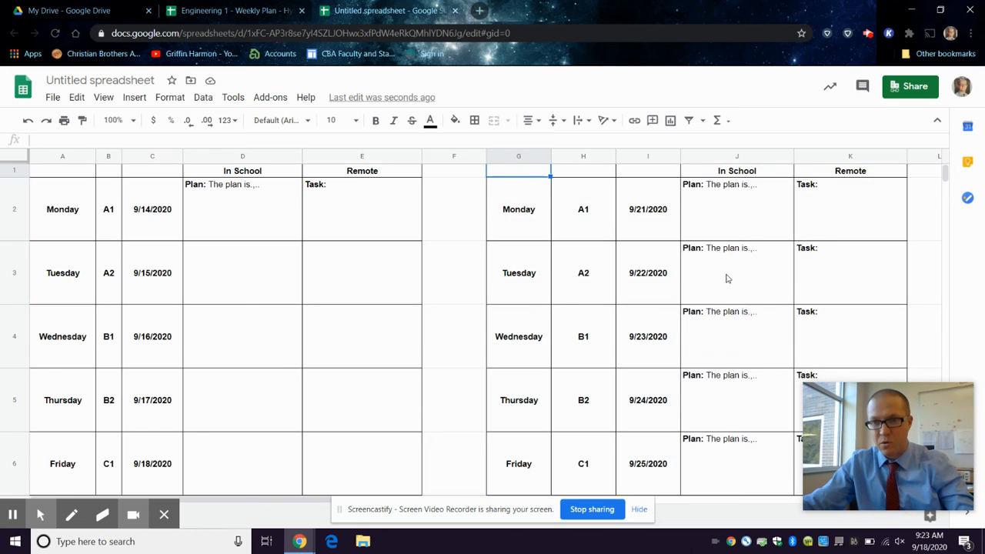
{"action": "scroll", "coordinate": [727, 278], "scroll_direction": "down", "scroll_amount": 3}
{"action": "left_click", "coordinate": [842, 312], "text": "shift"}
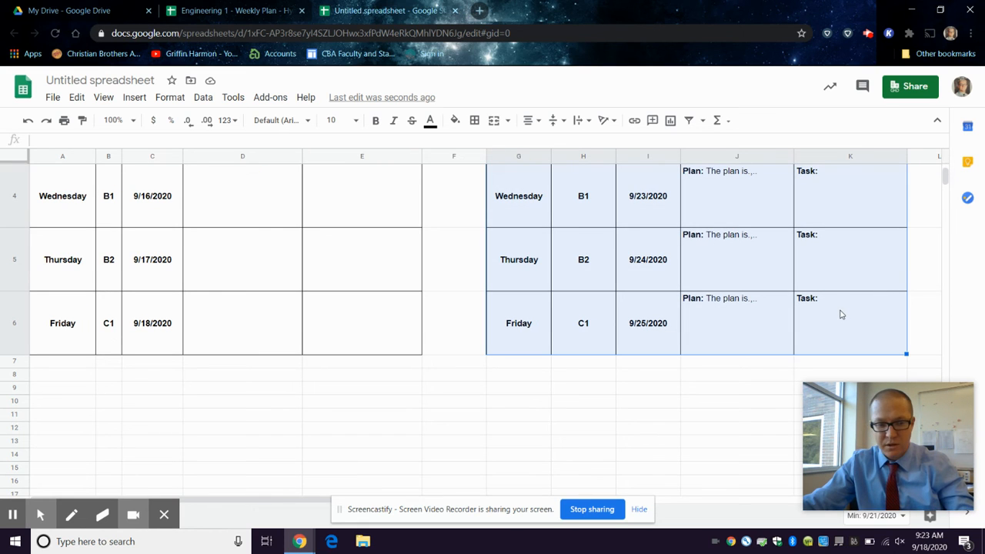
{"action": "key", "text": "ctrl+c"}
{"action": "scroll", "coordinate": [389, 232], "scroll_direction": "up", "scroll_amount": 3}
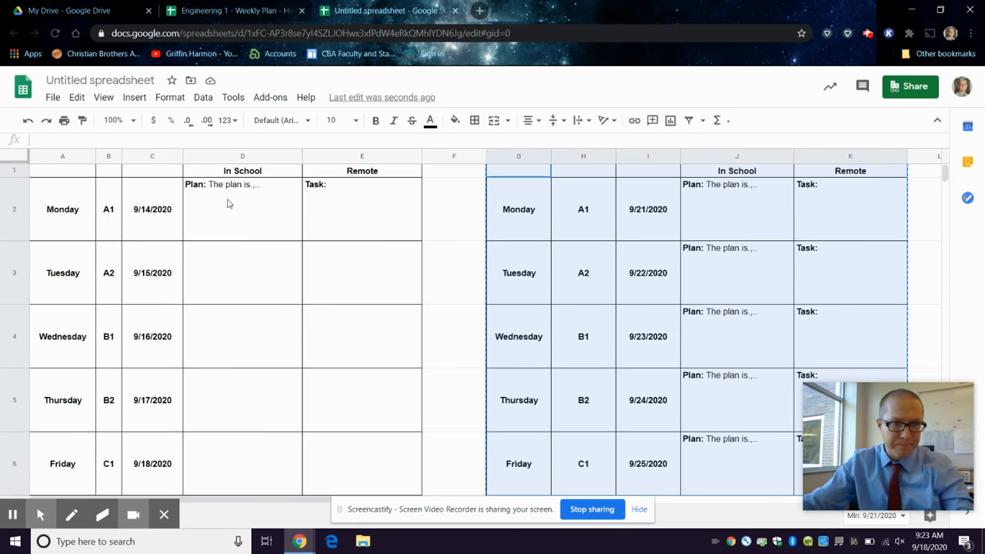
{"action": "left_click", "coordinate": [54, 171]}
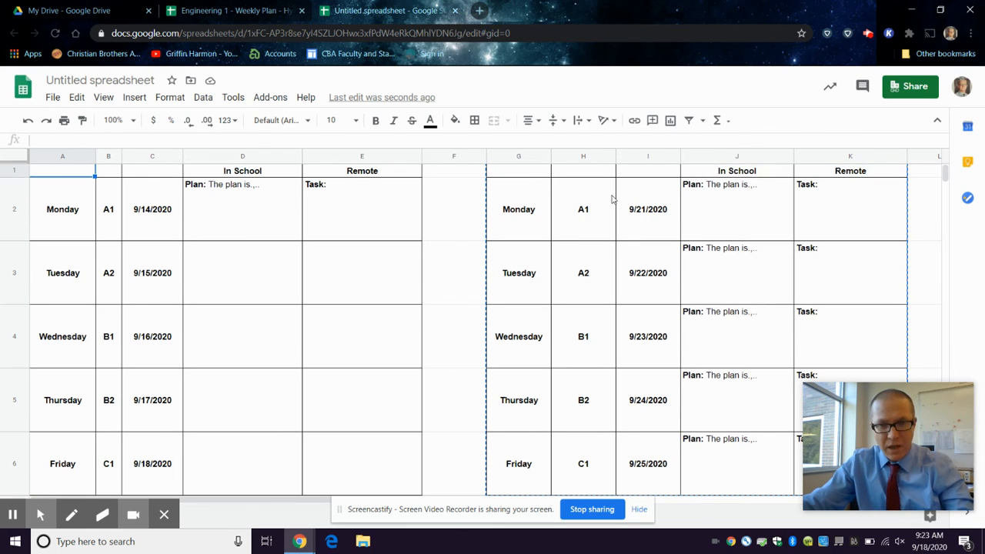
{"action": "left_click", "coordinate": [477, 185]}
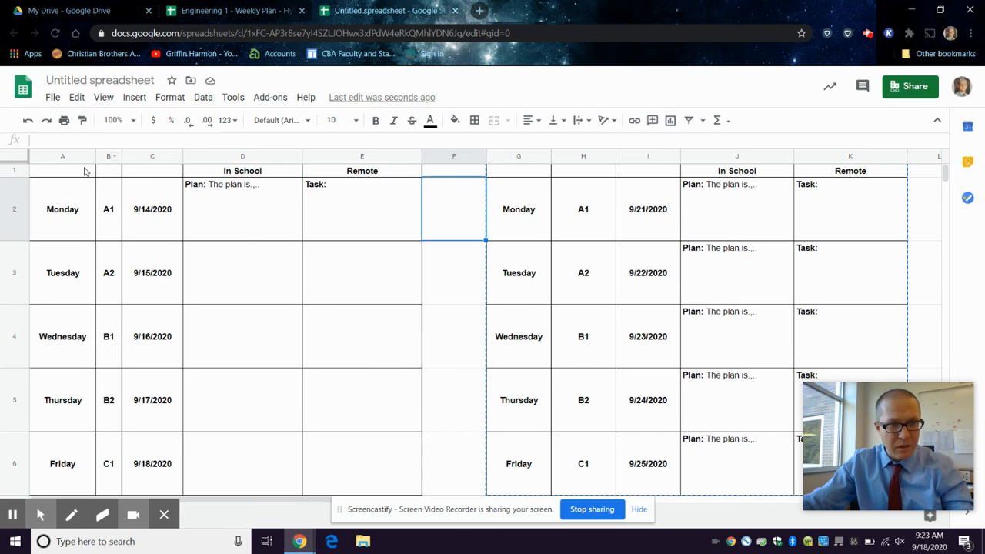
Step: Copy the first week's table, A1 to E6, and paste it below starting at A8
{"action": "scroll", "coordinate": [279, 250], "scroll_direction": "down", "scroll_amount": 3}
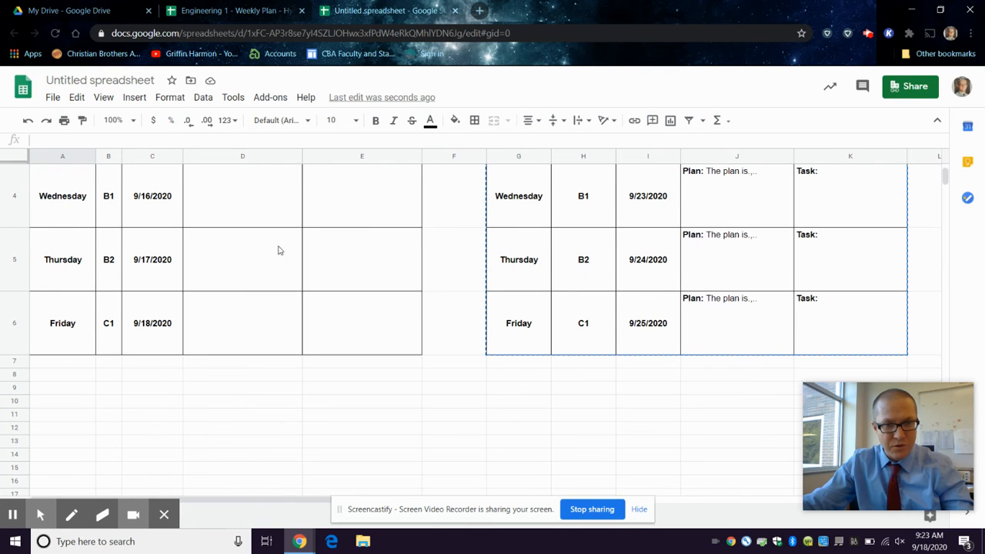
{"action": "left_click", "coordinate": [390, 335], "text": "shift"}
{"action": "key", "text": "ctrl+c"}
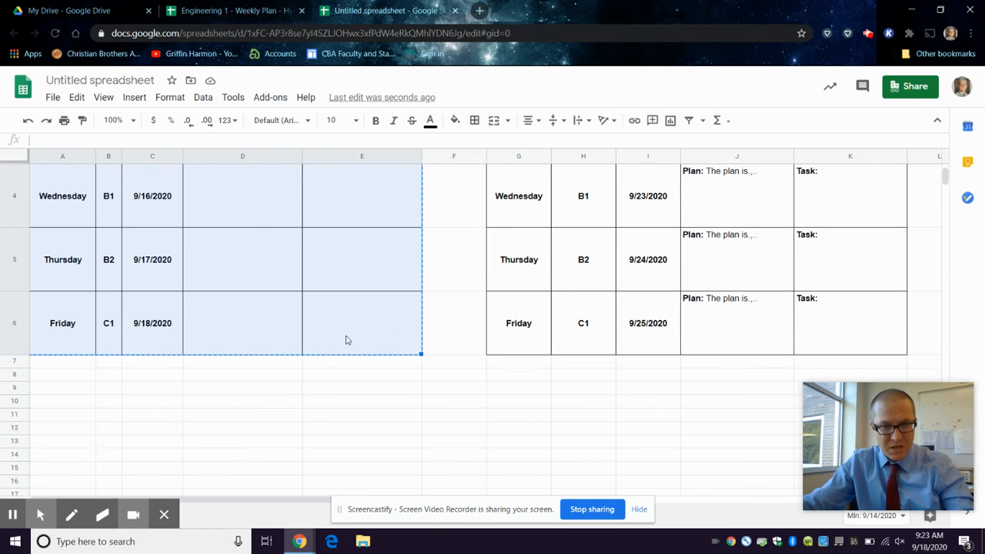
{"action": "left_click", "coordinate": [66, 375]}
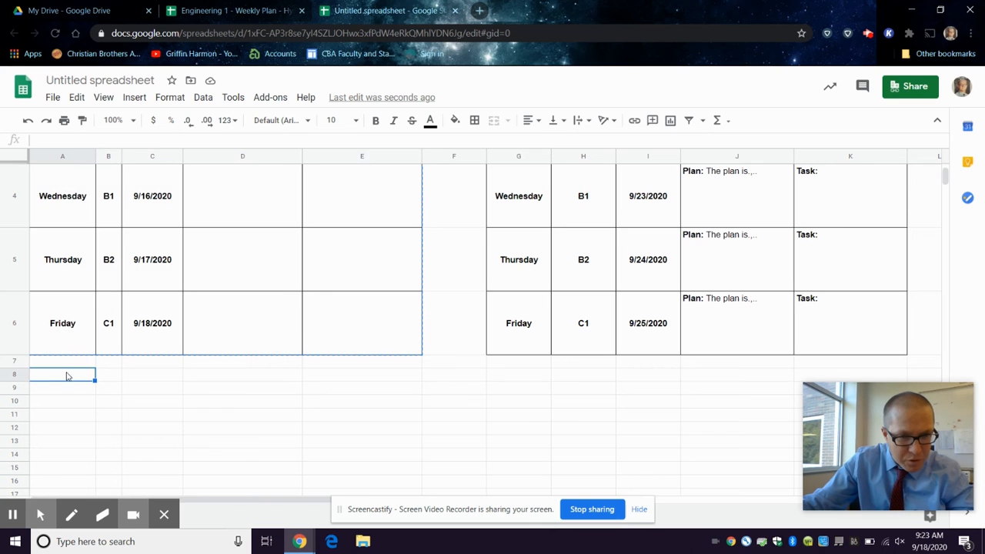
{"action": "key", "text": "ctrl+v"}
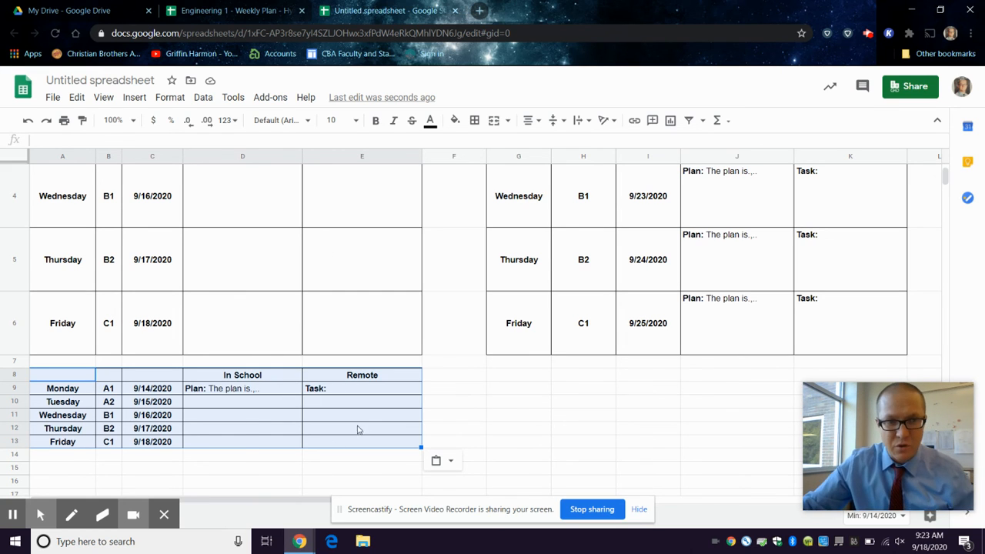
Step: Copy the second week's table, G1 to K6, and paste it over the first week's table starting at A1
{"action": "scroll", "coordinate": [355, 427], "scroll_direction": "up", "scroll_amount": 1}
{"action": "scroll", "coordinate": [350, 416], "scroll_direction": "up", "scroll_amount": 2}
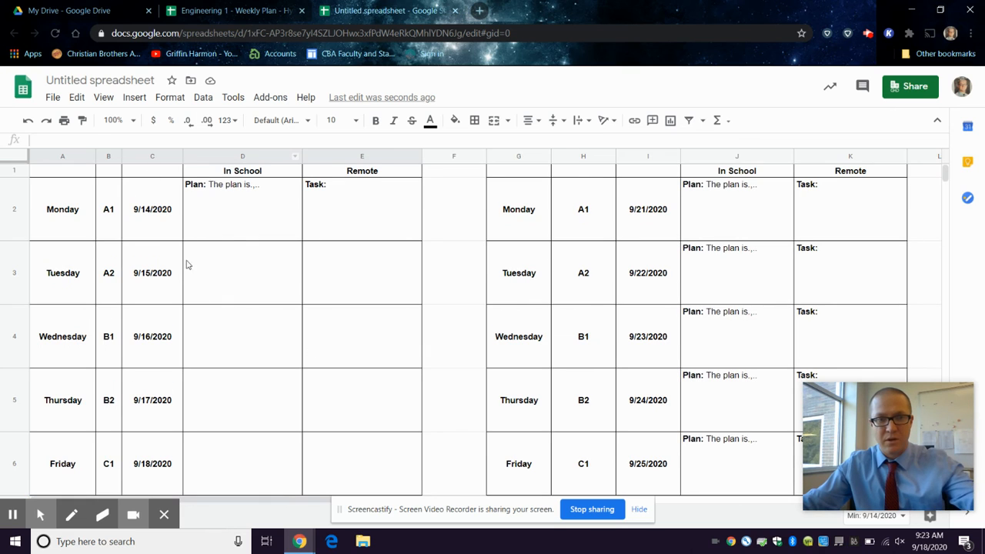
{"action": "scroll", "coordinate": [260, 263], "scroll_direction": "down", "scroll_amount": 3}
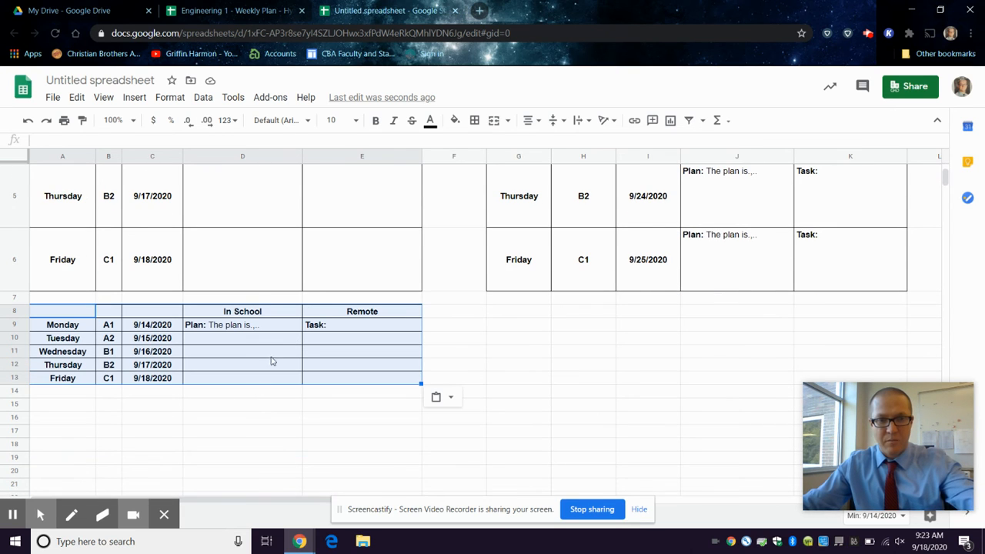
{"action": "scroll", "coordinate": [276, 455], "scroll_direction": "up", "scroll_amount": 3}
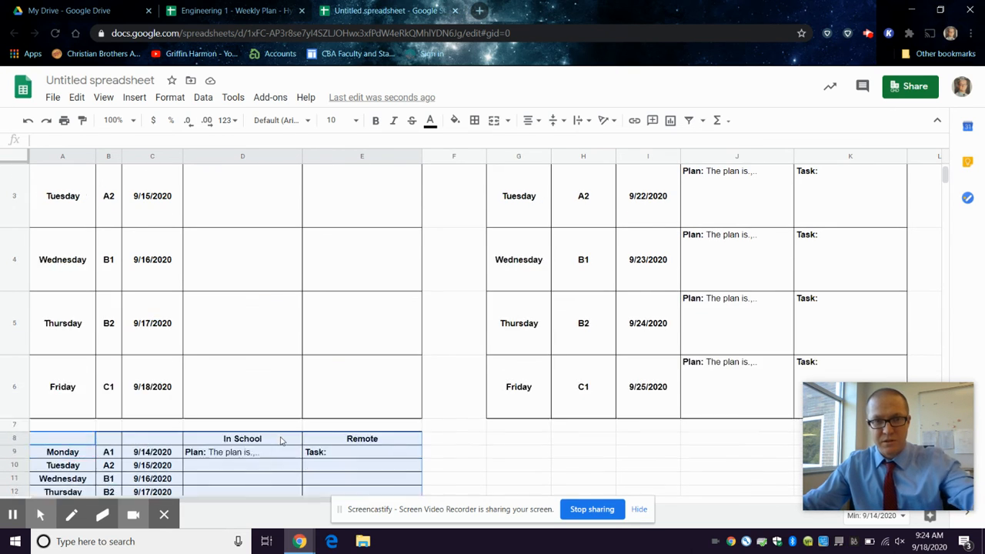
{"action": "scroll", "coordinate": [269, 393], "scroll_direction": "down", "scroll_amount": 5}
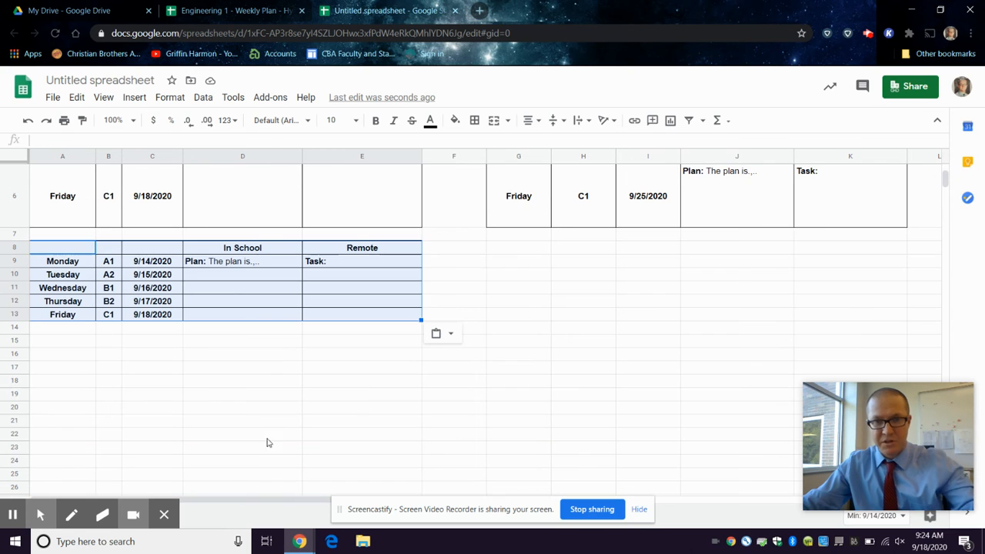
{"action": "scroll", "coordinate": [245, 446], "scroll_direction": "up", "scroll_amount": 5}
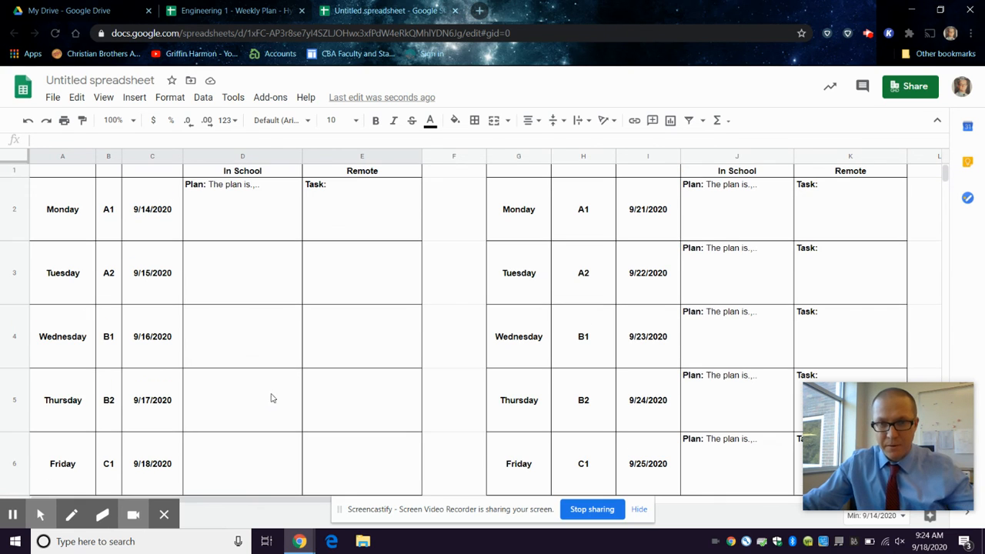
{"action": "left_click", "coordinate": [508, 177]}
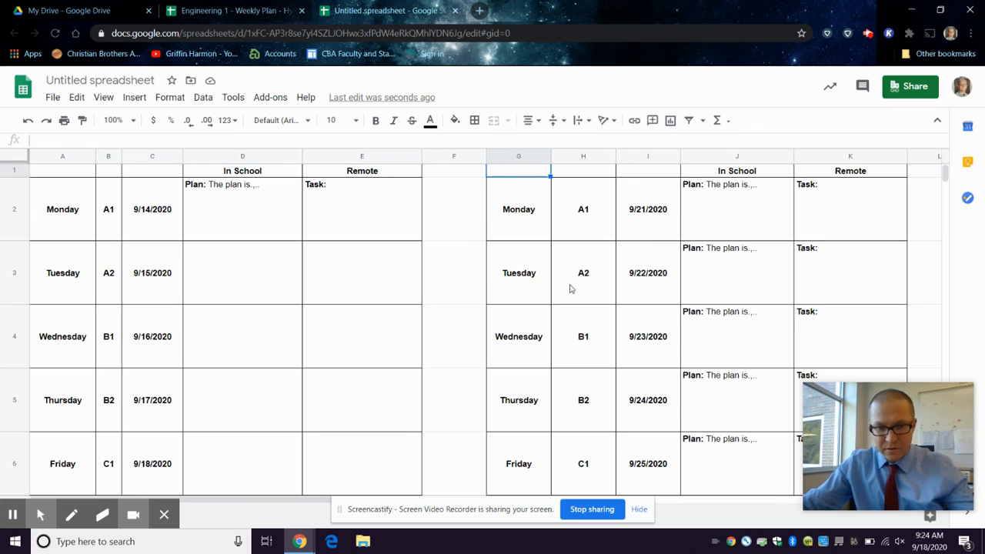
{"action": "left_click", "coordinate": [798, 472], "text": "shift"}
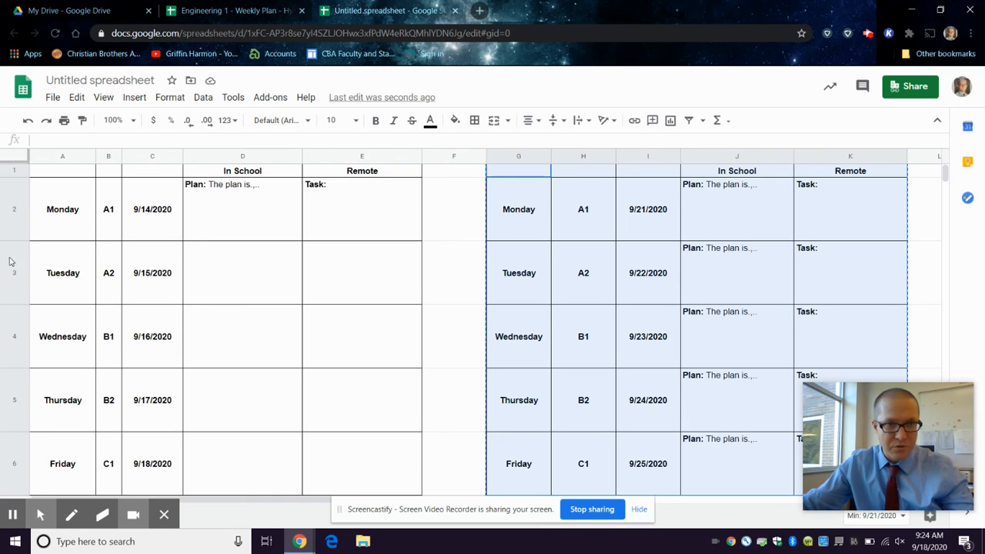
{"action": "left_click", "coordinate": [45, 172]}
{"action": "key", "text": "ctrl+v"}
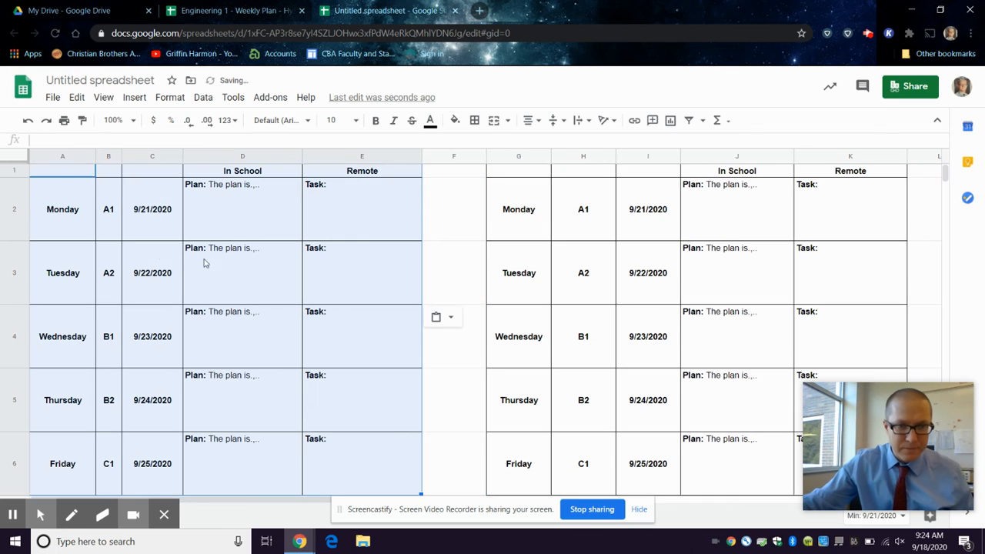
{"action": "left_click", "coordinate": [286, 278]}
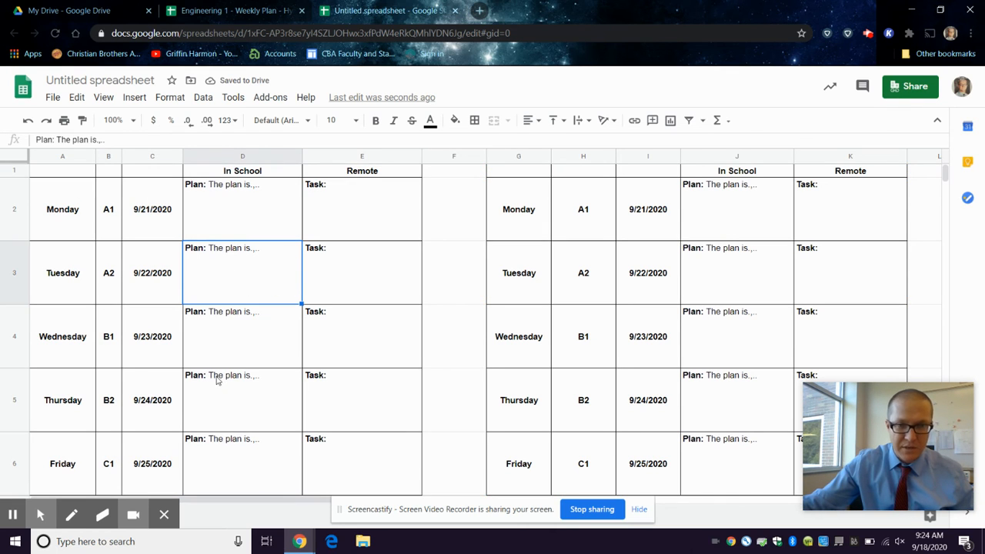
Step: Set Monday's cycle label in B2 to C2 and Tuesday's in B3 to D1
{"action": "left_click", "coordinate": [112, 215]}
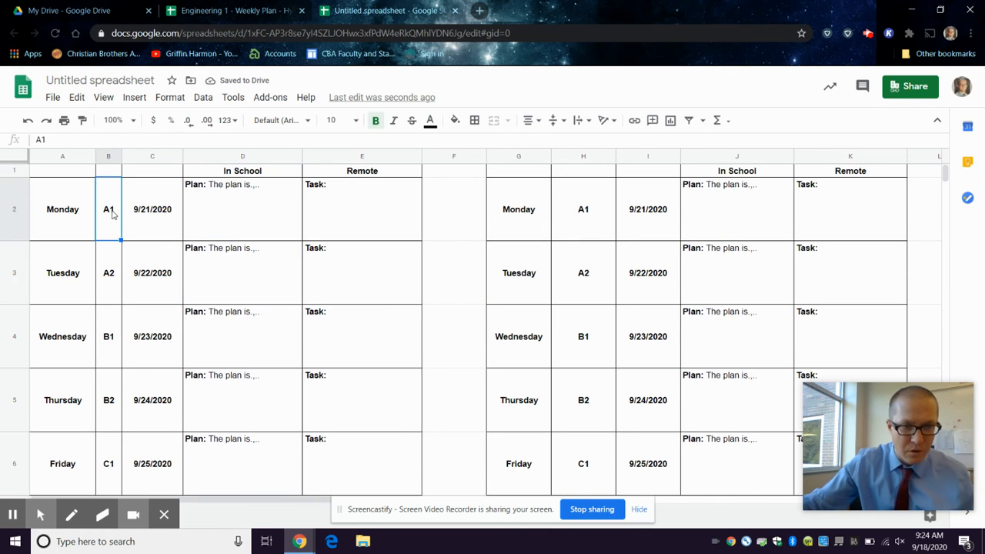
{"action": "type", "text": "C1"}
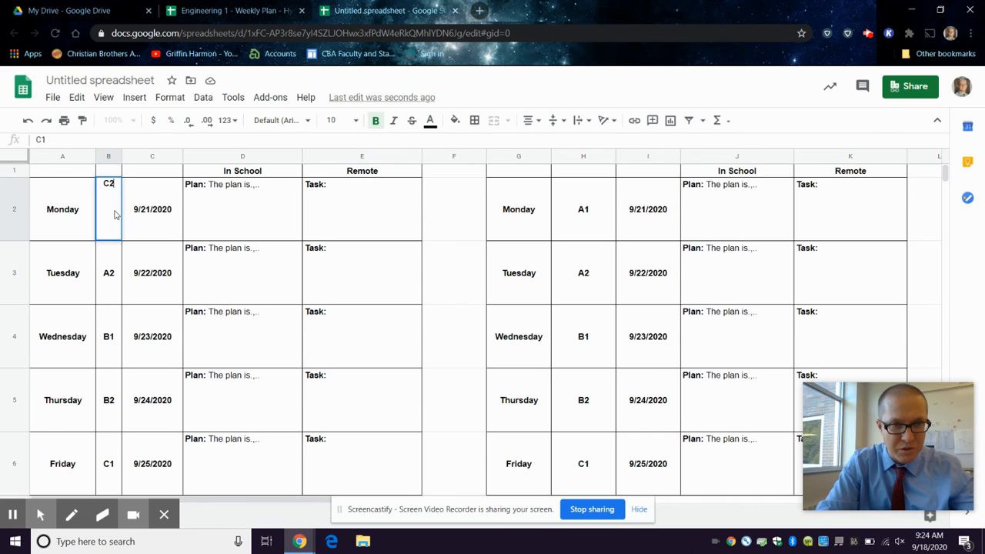
{"action": "key", "text": "Return"}
{"action": "type", "text": "D1"}
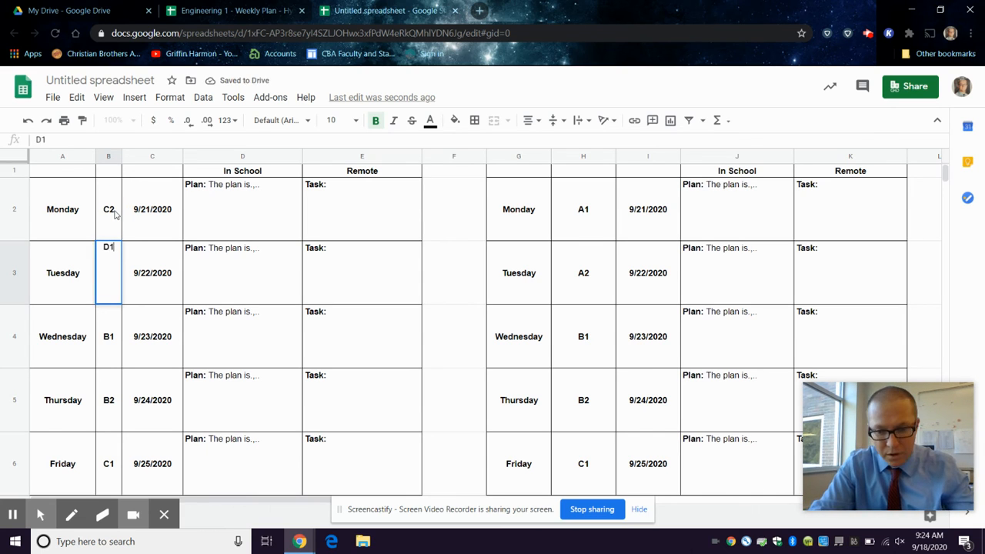
{"action": "key", "text": "Return"}
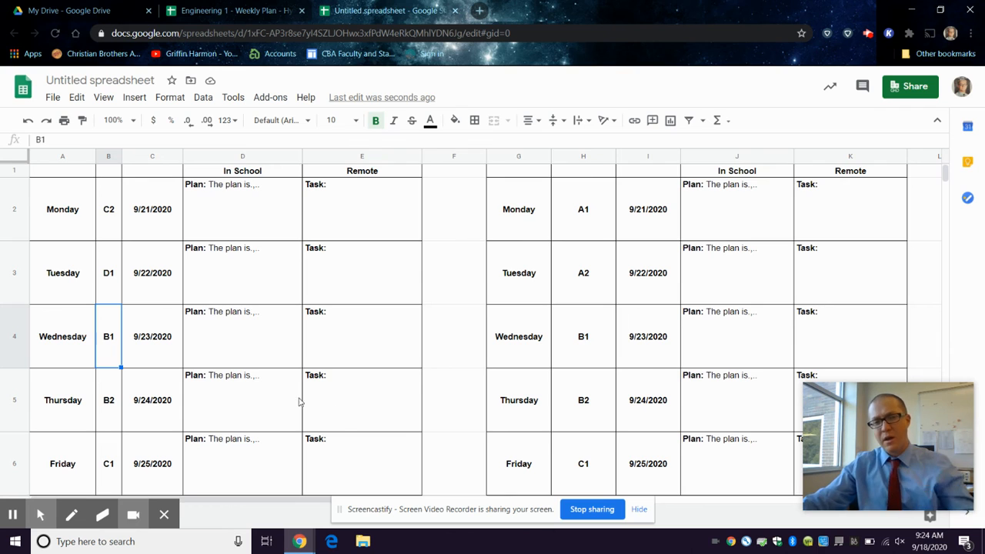
Step: Narrow the empty column F between the two weekly tables to roughly half its width
{"action": "scroll", "coordinate": [288, 403], "scroll_direction": "down", "scroll_amount": 2}
{"action": "scroll", "coordinate": [381, 359], "scroll_direction": "up", "scroll_amount": 2}
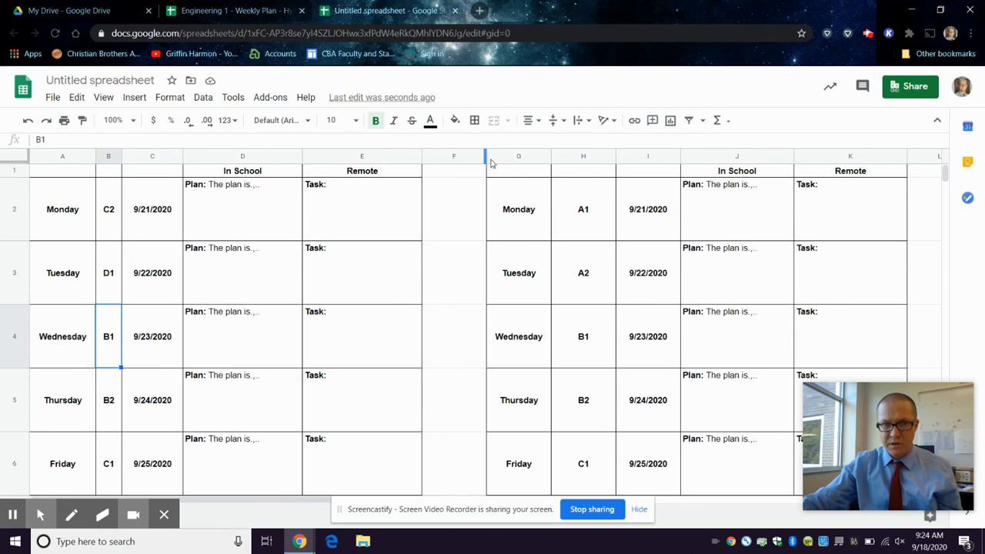
{"action": "left_click_drag", "start_coordinate": [480, 157], "coordinate": [450, 158]}
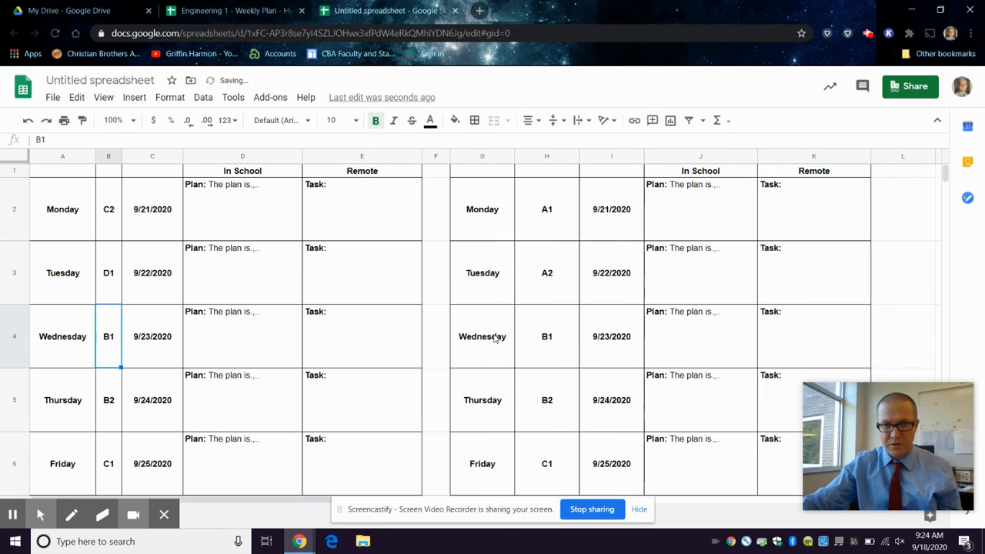
Step: Look over the pasted table in rows 8 to 13 and Monday's day, cycle and date cells in row 2
{"action": "scroll", "coordinate": [398, 425], "scroll_direction": "down", "scroll_amount": 4}
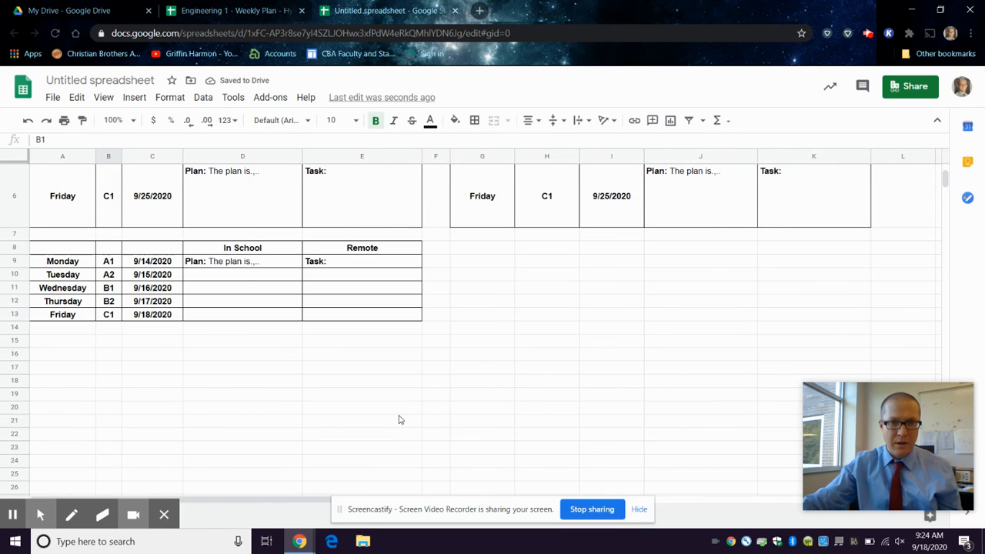
{"action": "scroll", "coordinate": [402, 416], "scroll_direction": "up", "scroll_amount": 2}
{"action": "scroll", "coordinate": [436, 454], "scroll_direction": "up", "scroll_amount": 2}
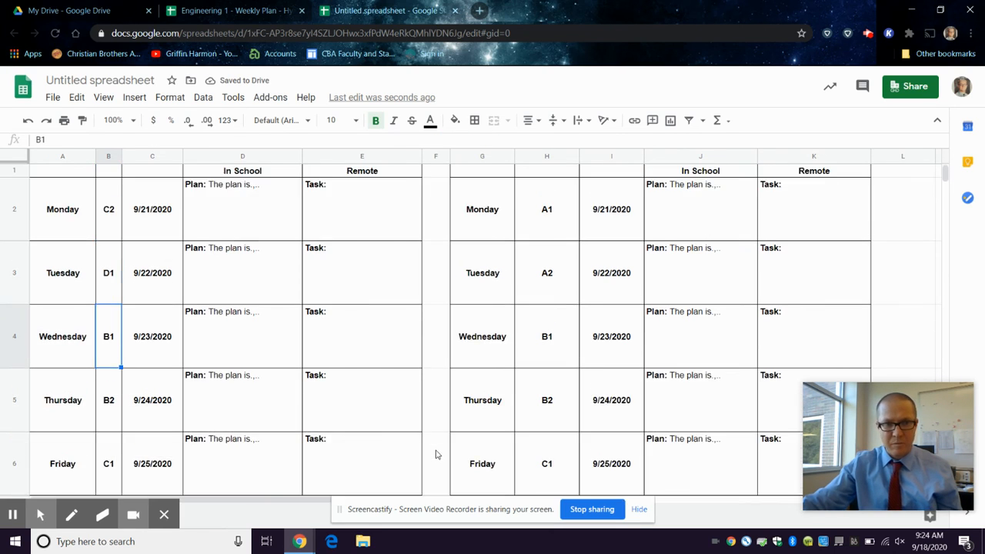
{"action": "left_click", "coordinate": [69, 227]}
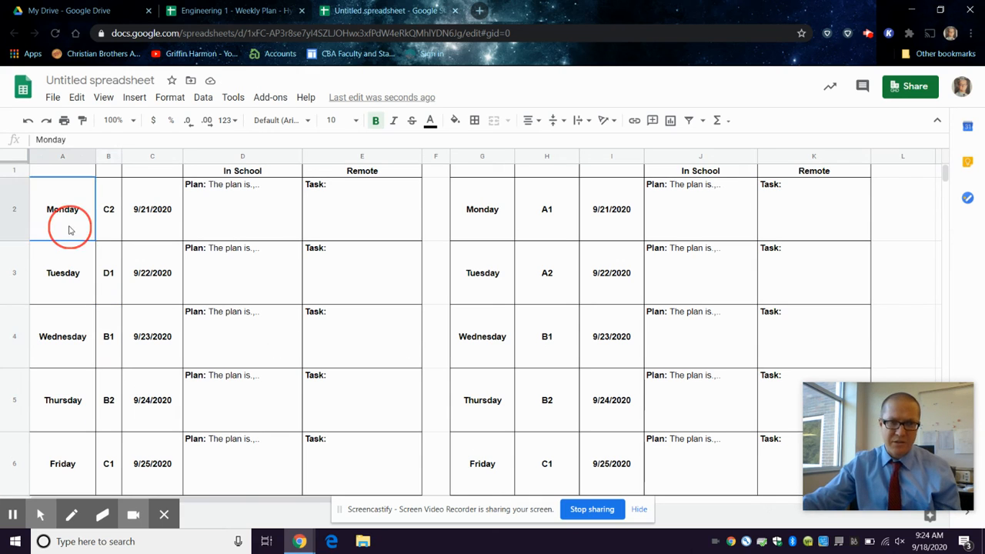
{"action": "left_click", "coordinate": [137, 221]}
{"action": "left_click", "coordinate": [107, 222]}
{"action": "left_click", "coordinate": [80, 223]}
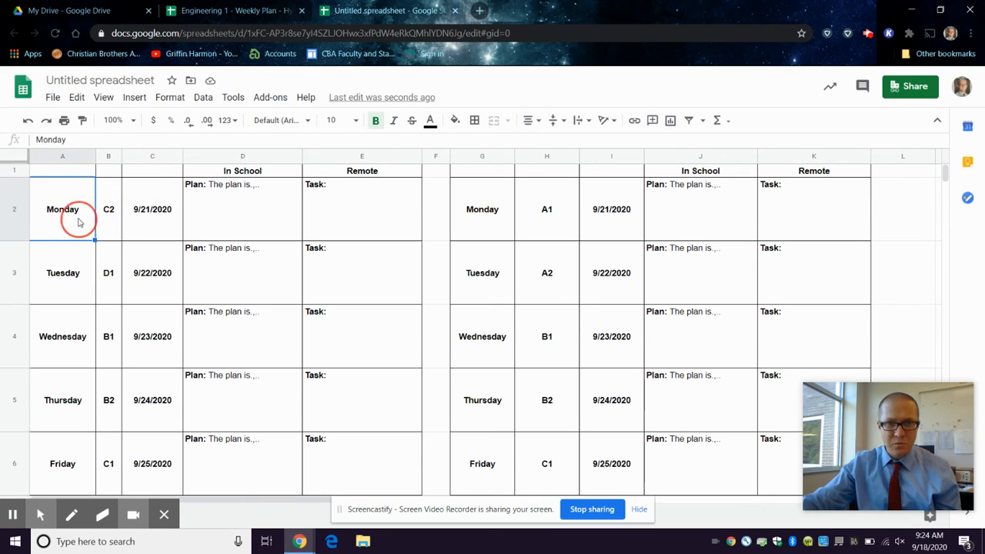
{"action": "left_click", "coordinate": [139, 218]}
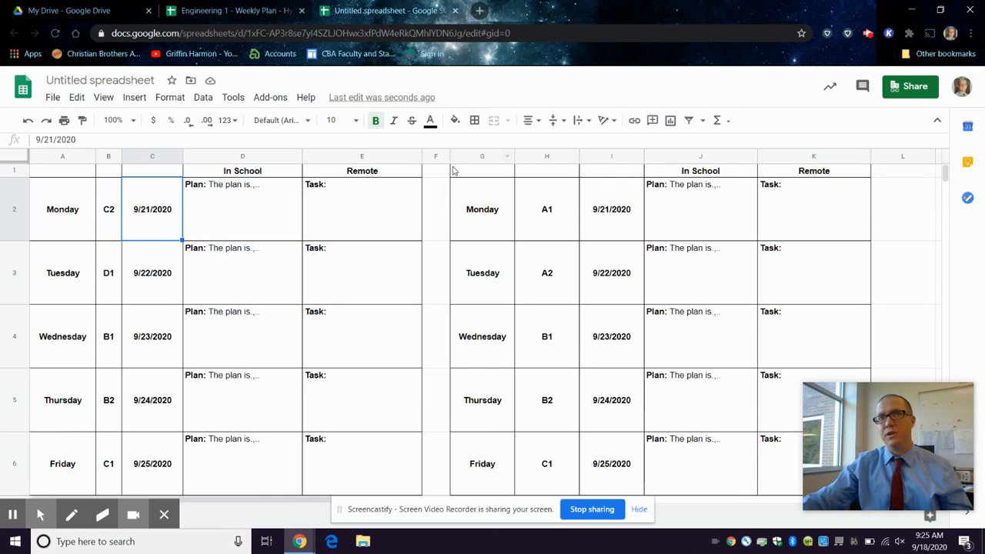
{"action": "left_click", "coordinate": [52, 99]}
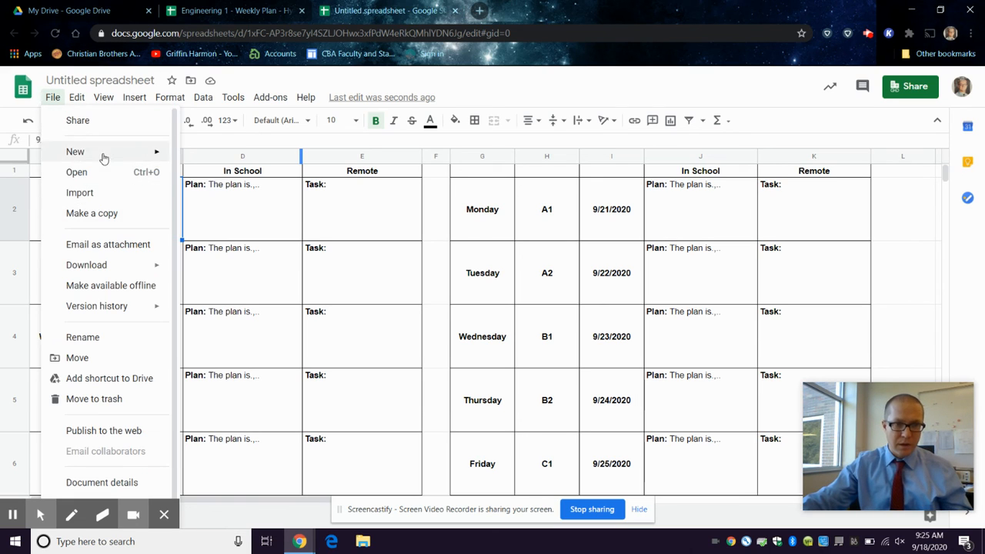
{"action": "left_click", "coordinate": [94, 214]}
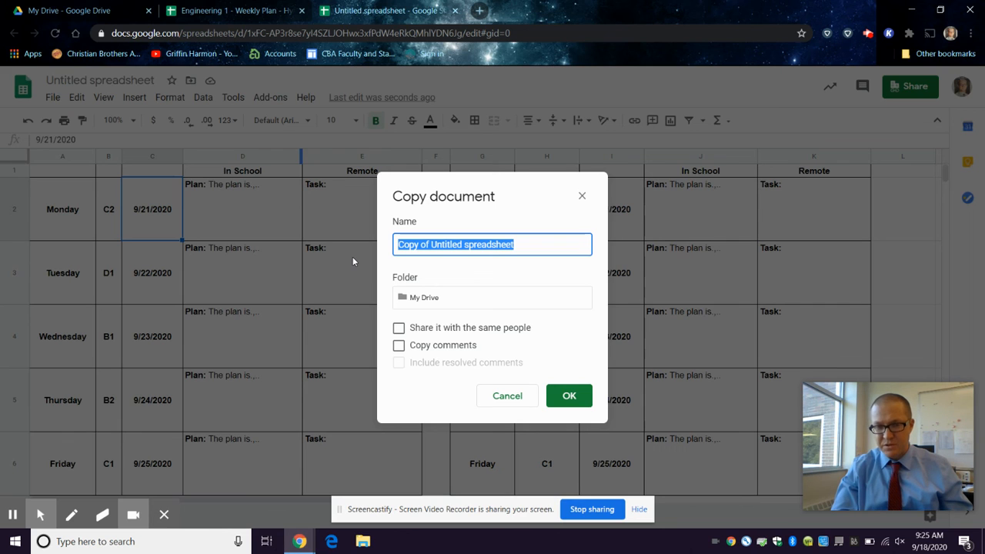
{"action": "left_click", "coordinate": [581, 199]}
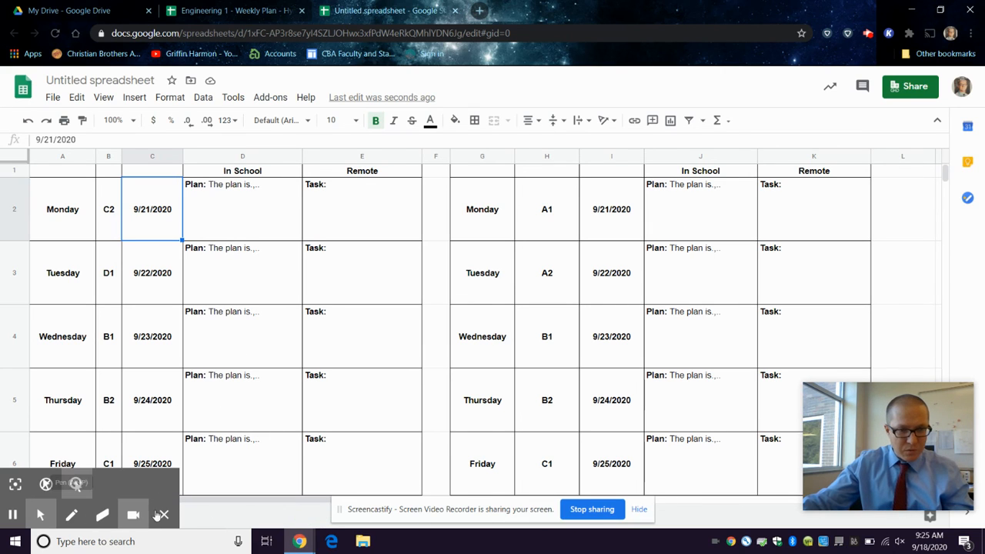
{"action": "left_click", "coordinate": [164, 515]}
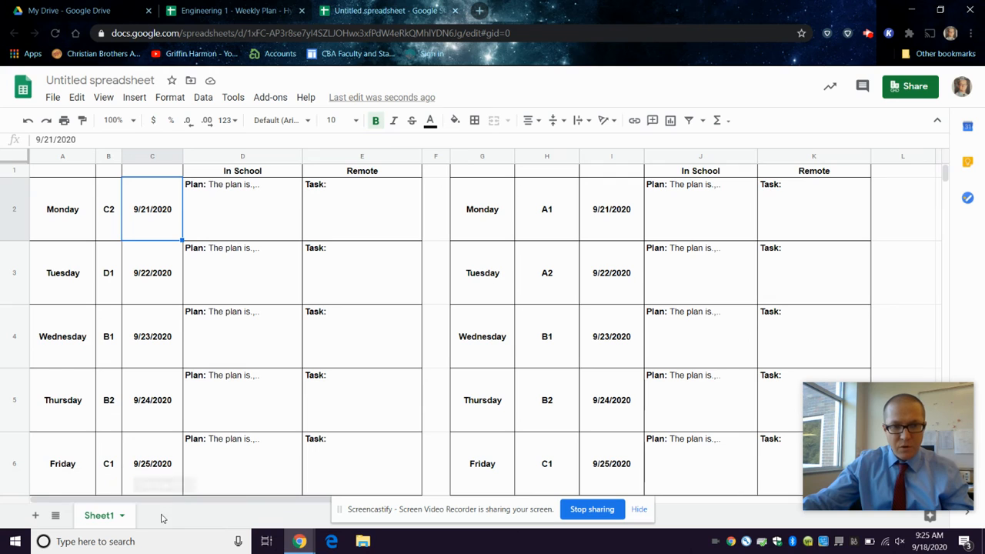
{"action": "double_click", "coordinate": [100, 519]}
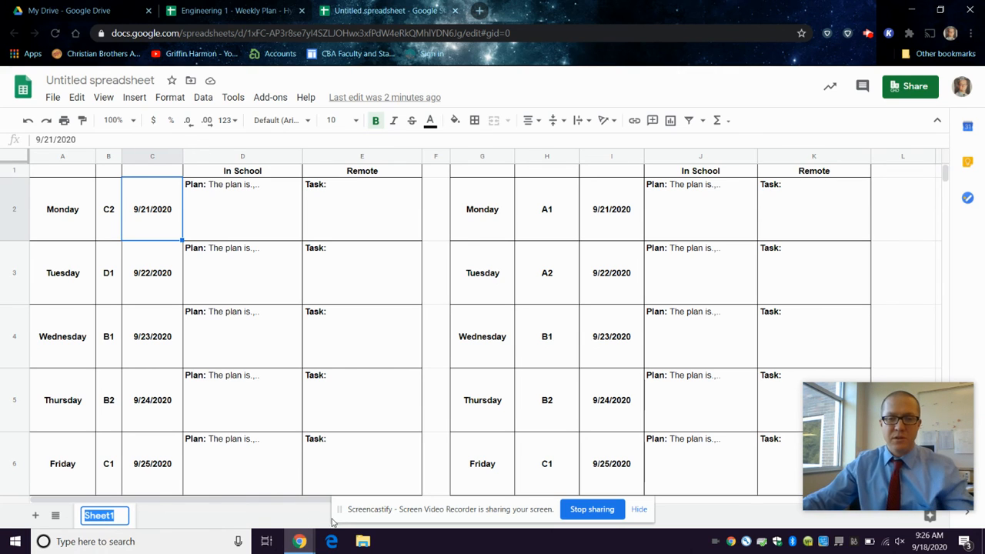
{"action": "left_click", "coordinate": [248, 506]}
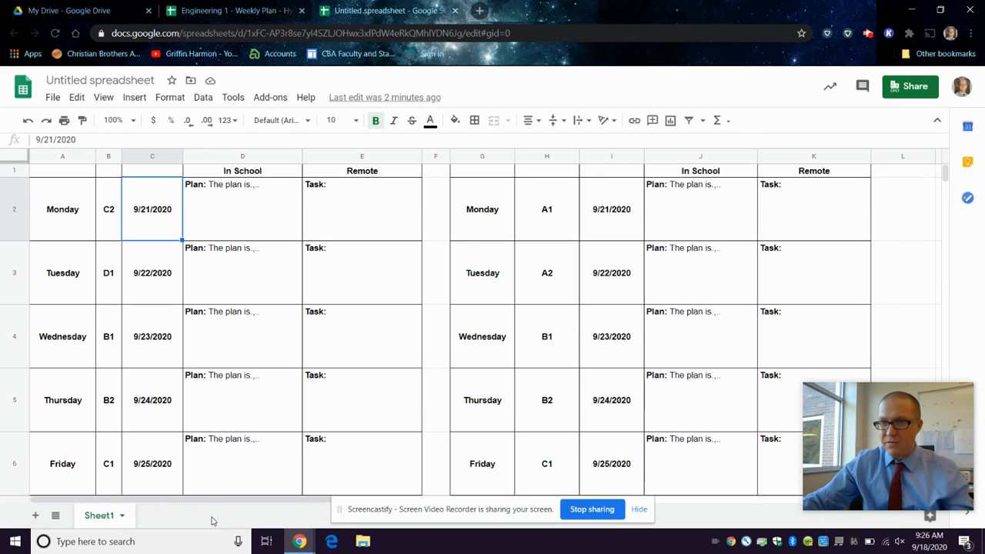
{"action": "mouse_move", "coordinate": [839, 477]}
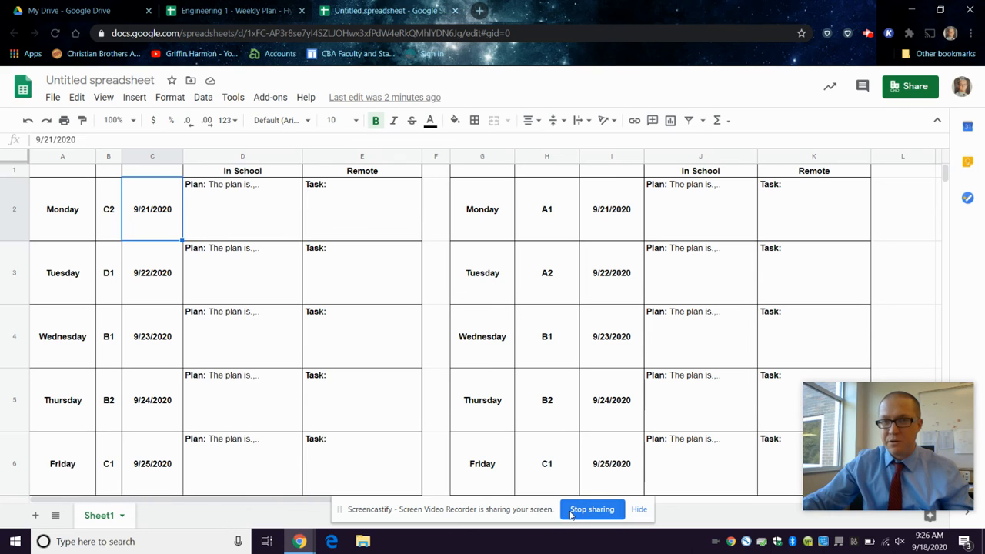